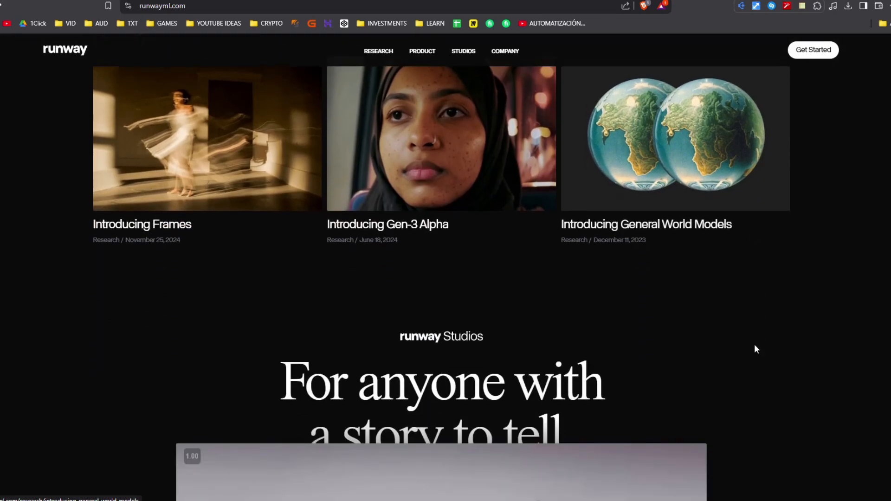
Look through the Runway homepage and enter the app dashboard.
scroll(62, 383, down, 5)
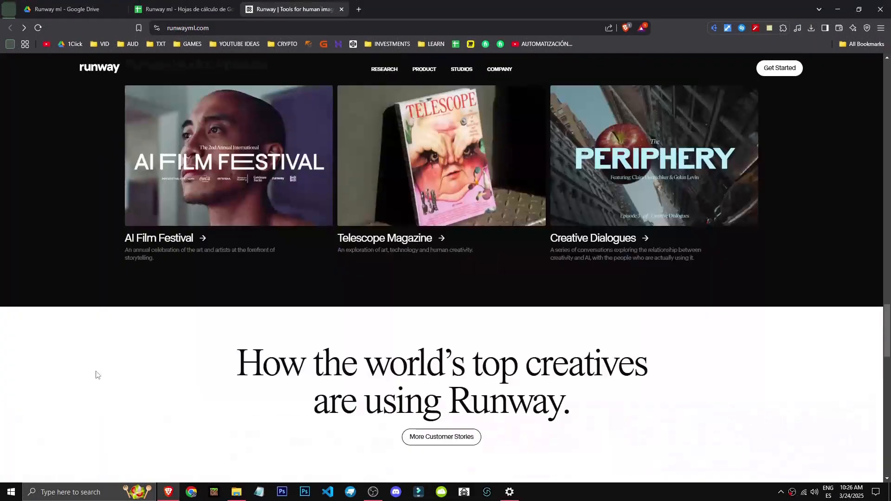
scroll(211, 370, down, 10)
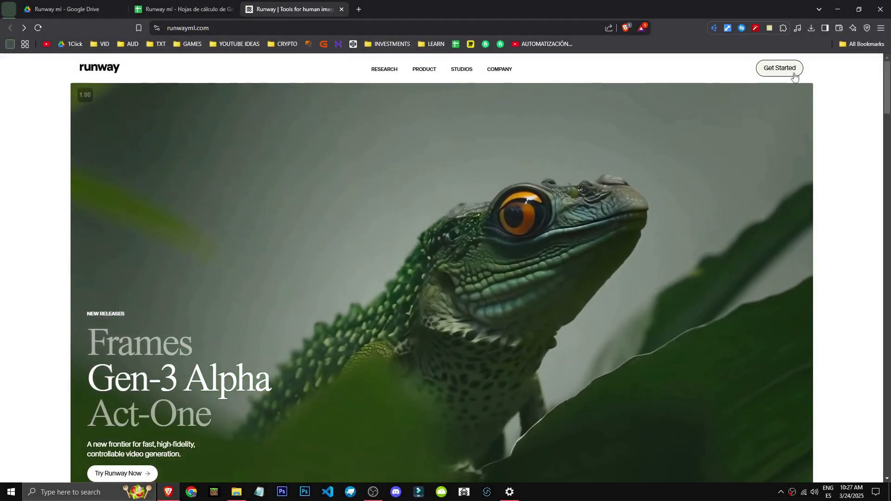
click(790, 68)
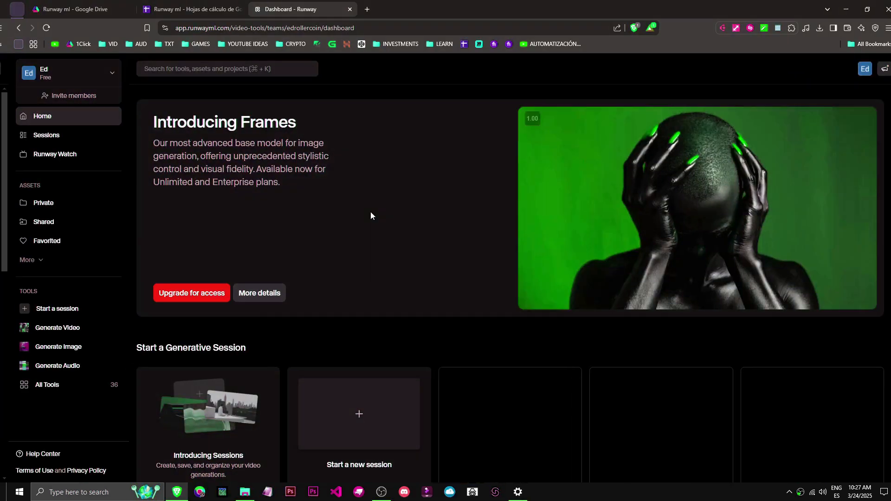
scroll(249, 305, down, 1)
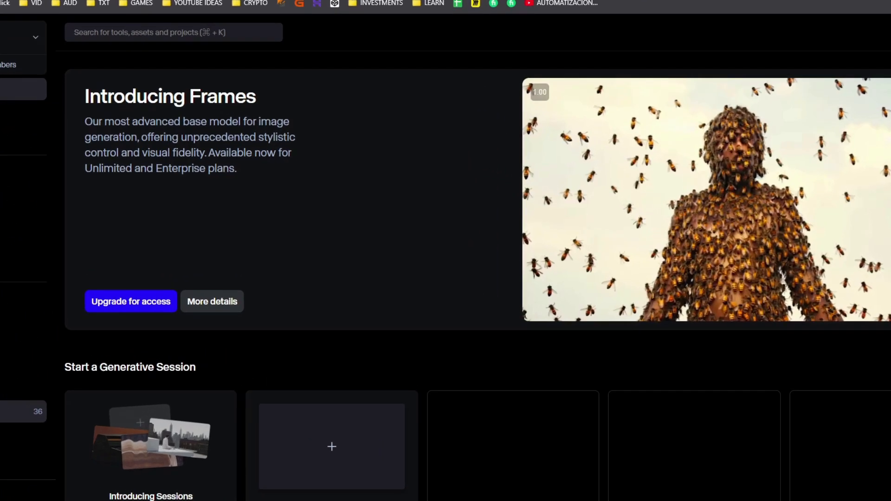
Open the Motion Tracking tool from All Tools and load the 13306938_1920_1080_30fps video into it.
click(21, 411)
scroll(241, 449, down, 10)
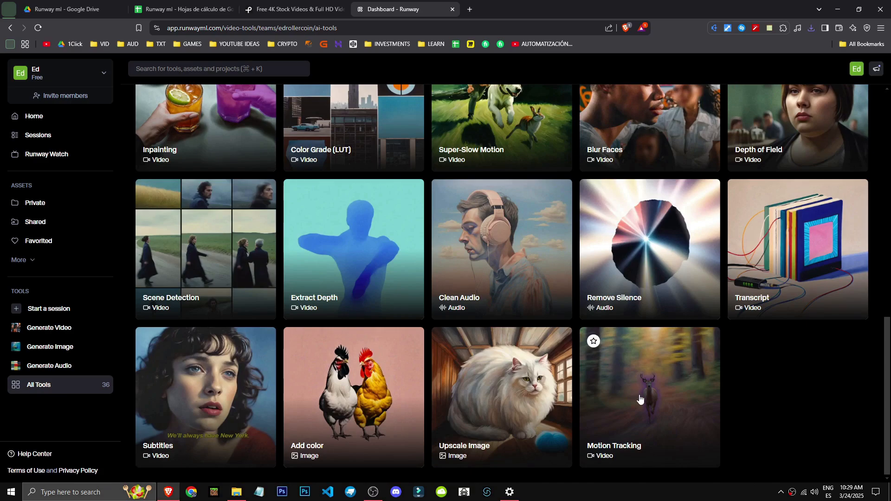
click(649, 410)
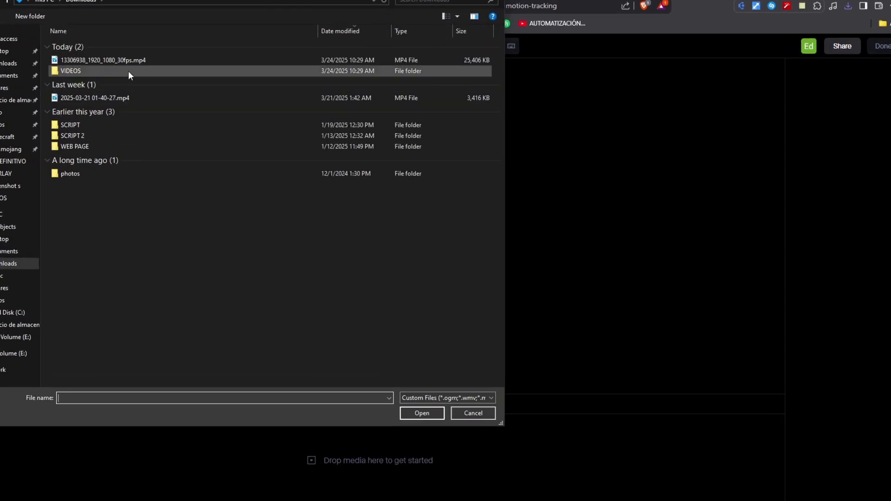
double_click(139, 88)
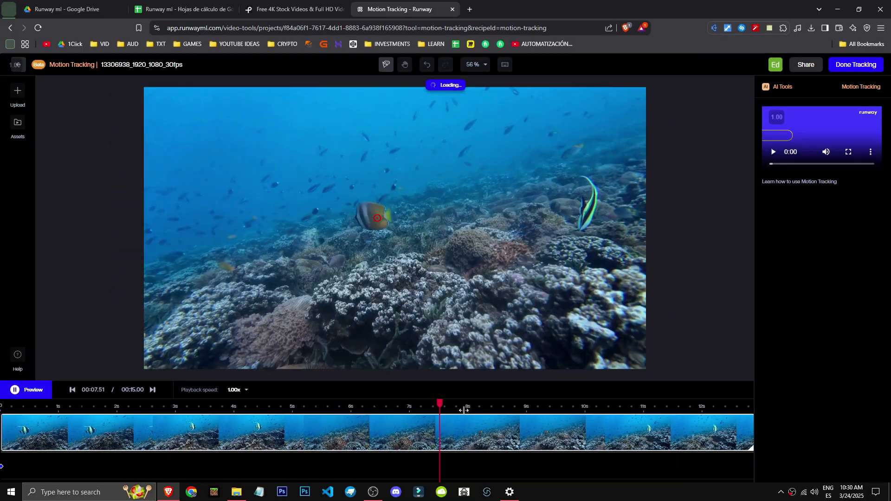
Place a tracking point on the striped fish at about 6.8 seconds.
click(417, 423)
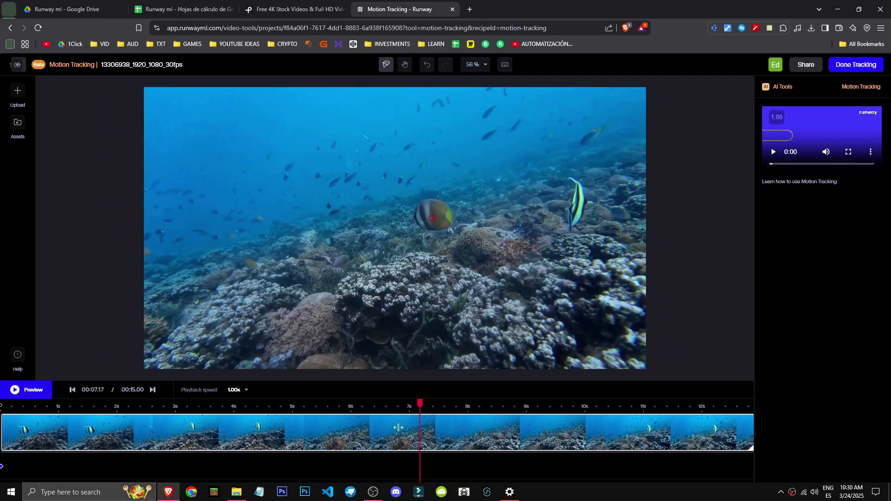
drag(419, 407, 396, 406)
click(557, 210)
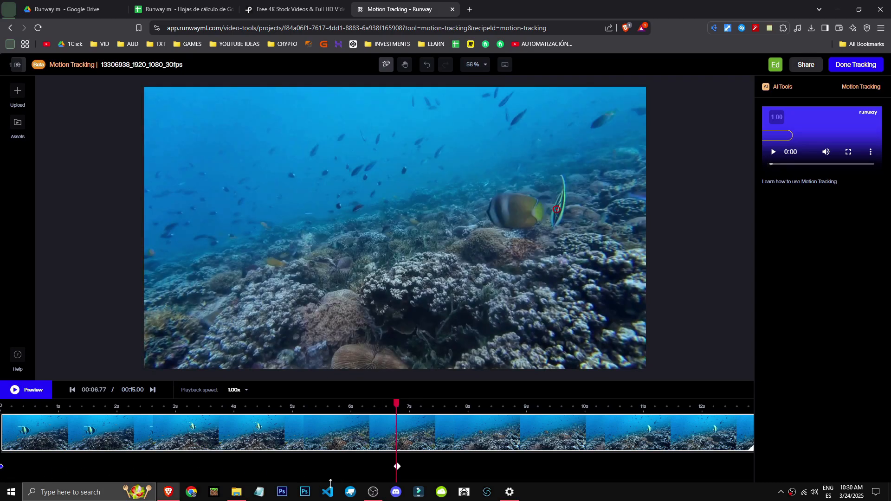
Preview the clip, add a tracking keyframe on the fish between 11 and 12 seconds, and return to the clip's start.
key(space)
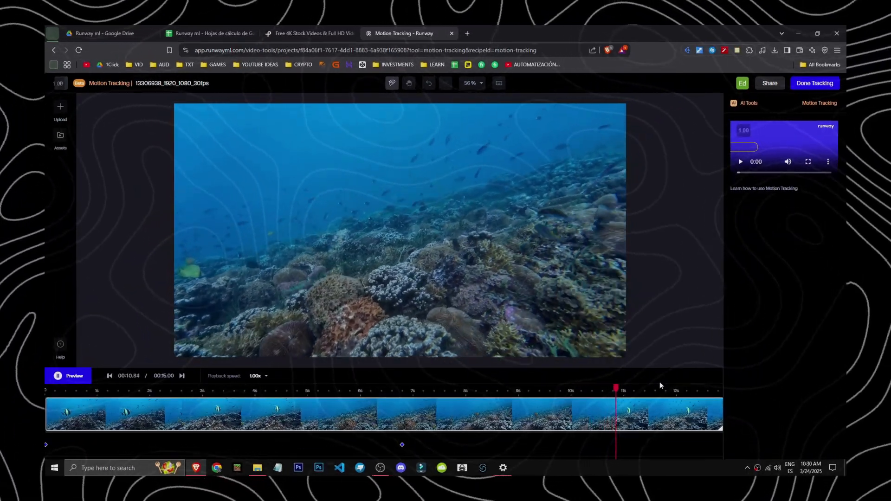
click(655, 394)
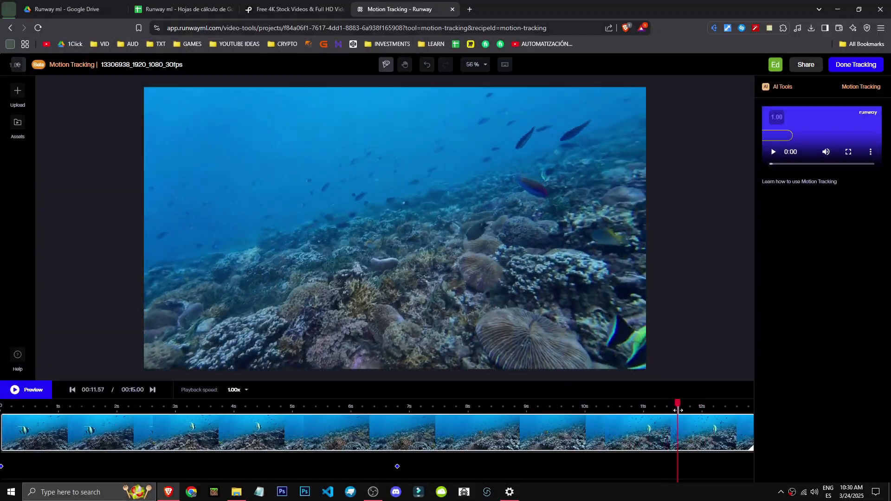
drag(678, 410, 679, 411)
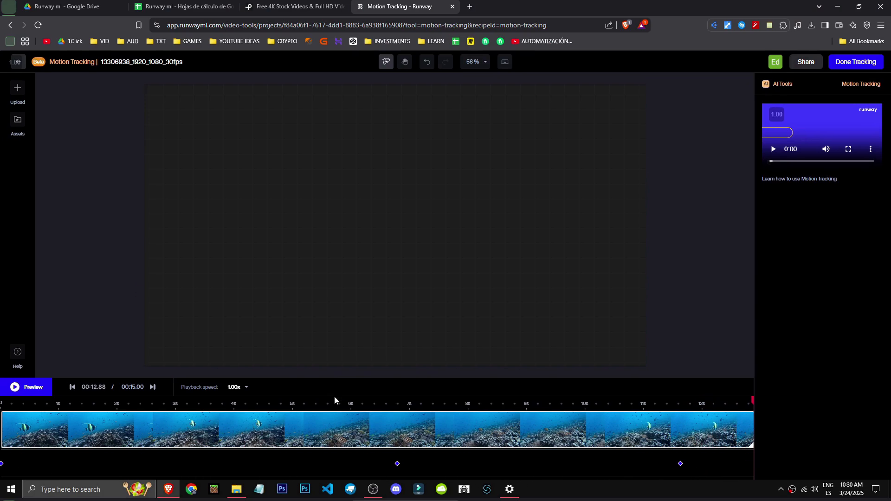
drag(335, 400, 2, 402)
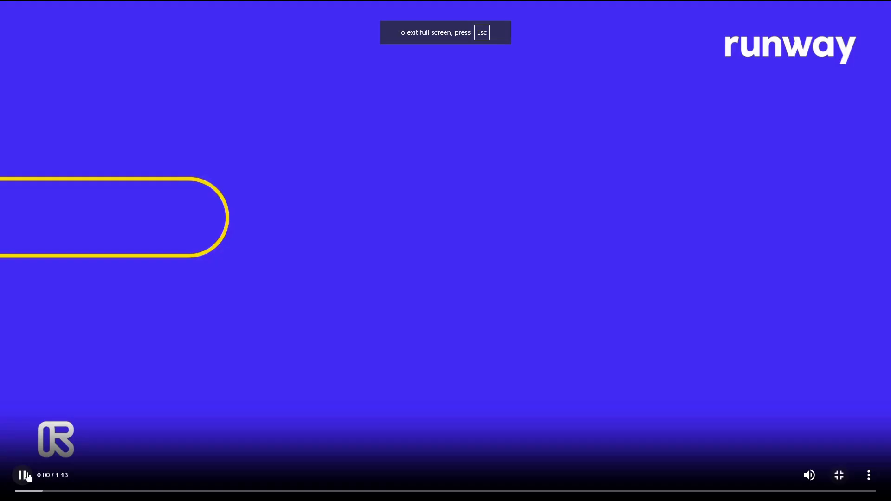
click(809, 475)
click(199, 491)
click(297, 491)
click(379, 492)
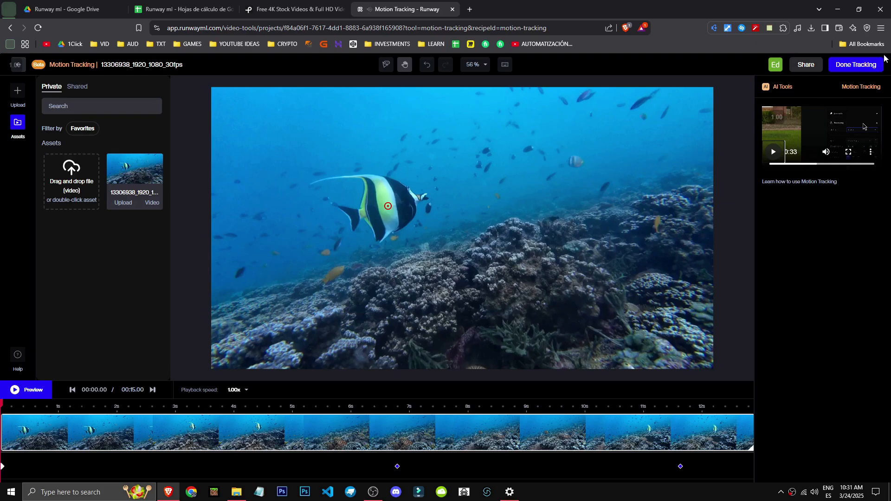
Finish the motion tracking and skip the quick tour of the editor.
click(874, 68)
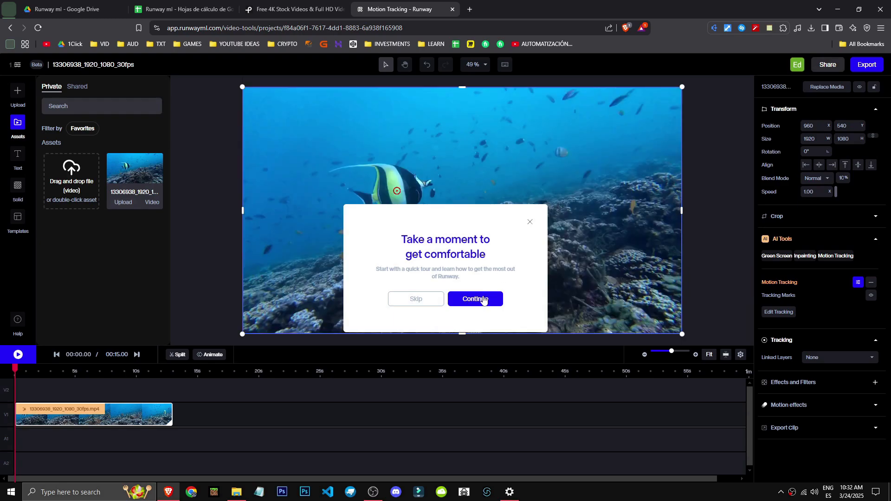
click(416, 298)
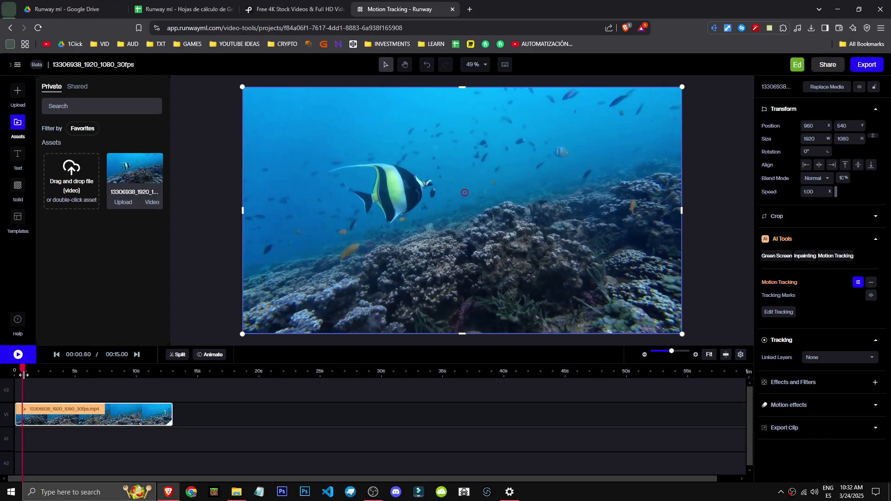
Play the tracked clip from its start to check the tracking mark, and rewind it to zero.
drag(21, 373, 4, 387)
key(space)
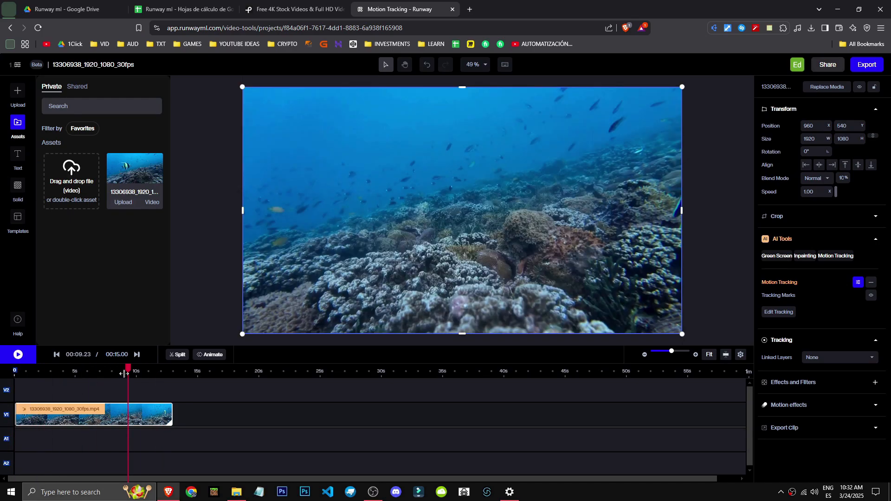
drag(126, 373, 1, 385)
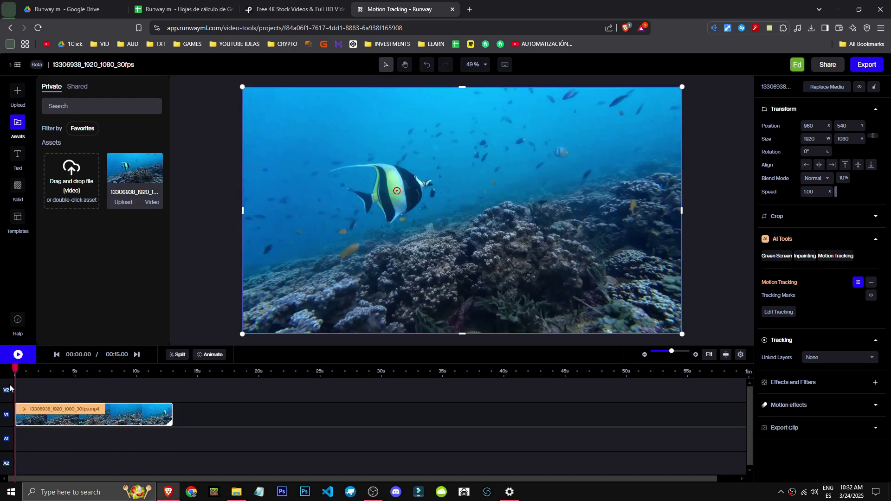
Reopen the clip's motion tracking for editing and view a frame around 6 seconds.
click(779, 312)
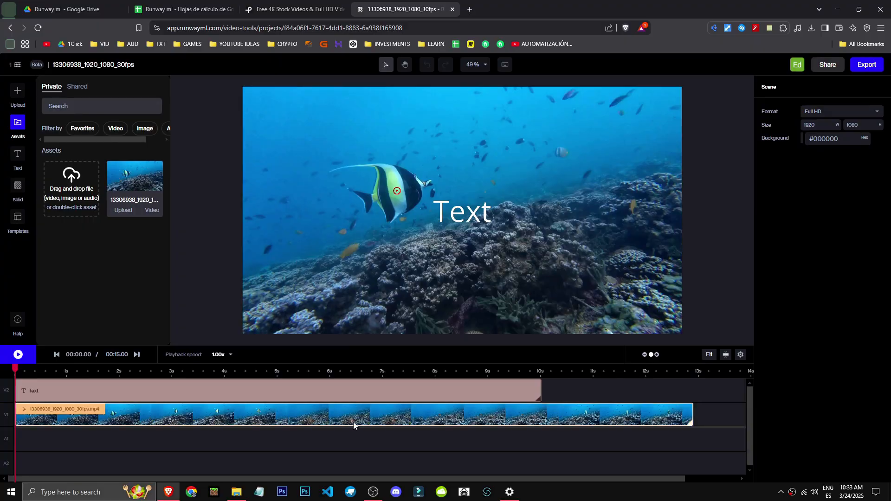
click(355, 424)
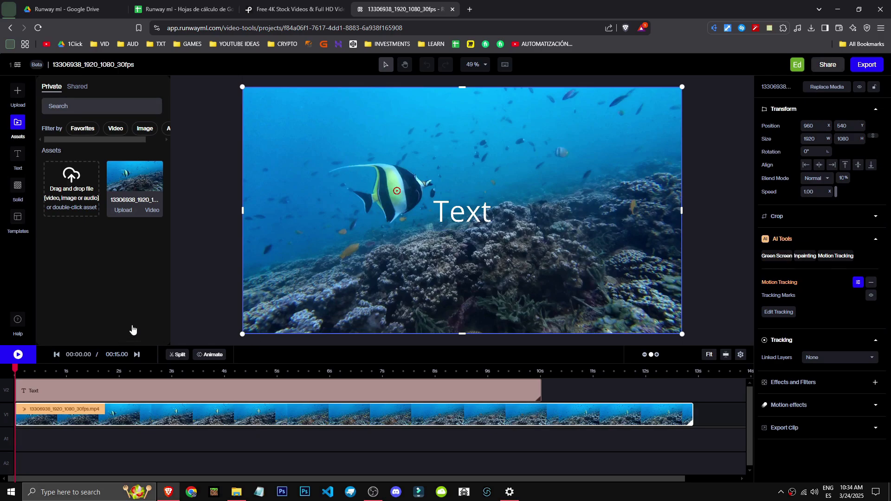
Try to choose a linked layer for the video's tracking, and refresh the page.
click(844, 357)
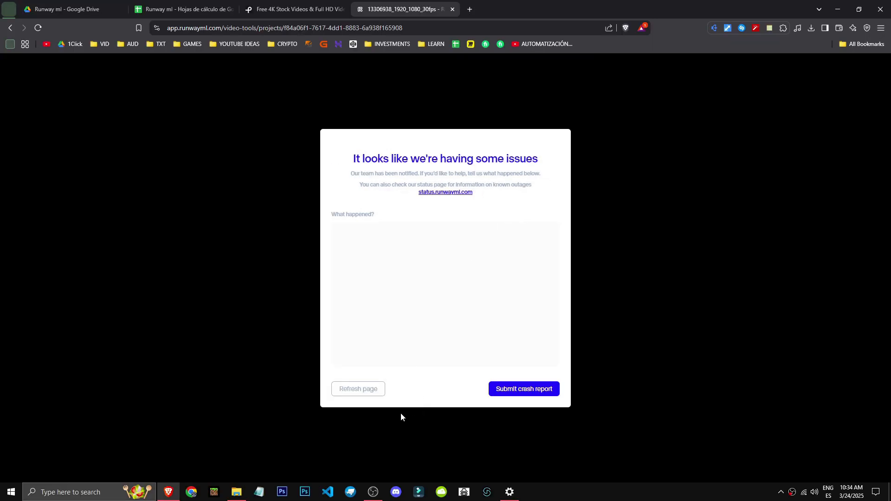
click(341, 393)
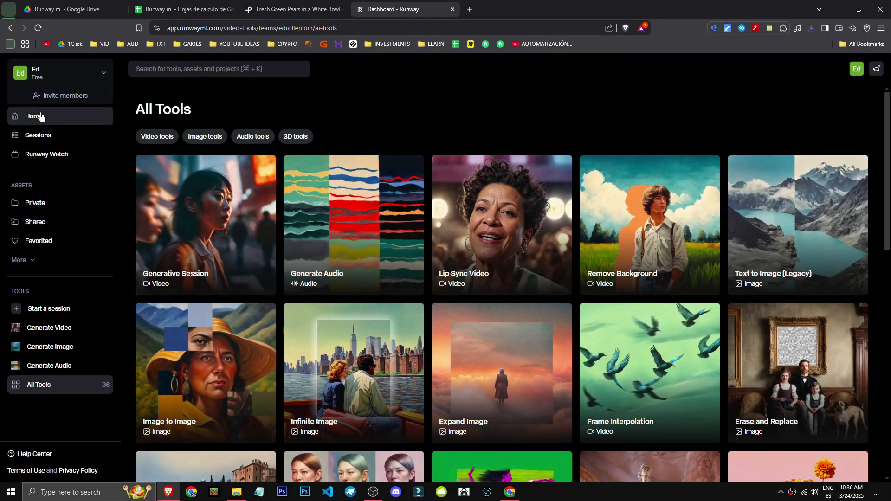
Return to the dashboard and open the Upscale Image tool from All Tools.
click(1, 102)
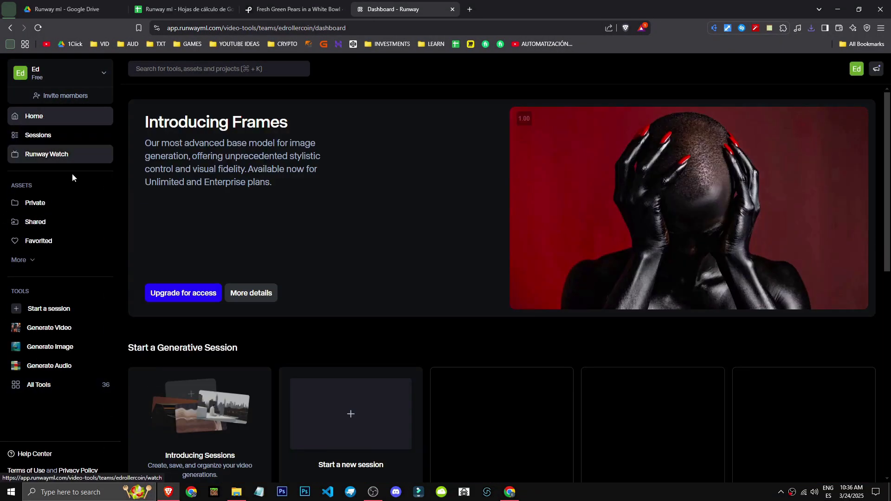
click(60, 383)
scroll(501, 404, down, 15)
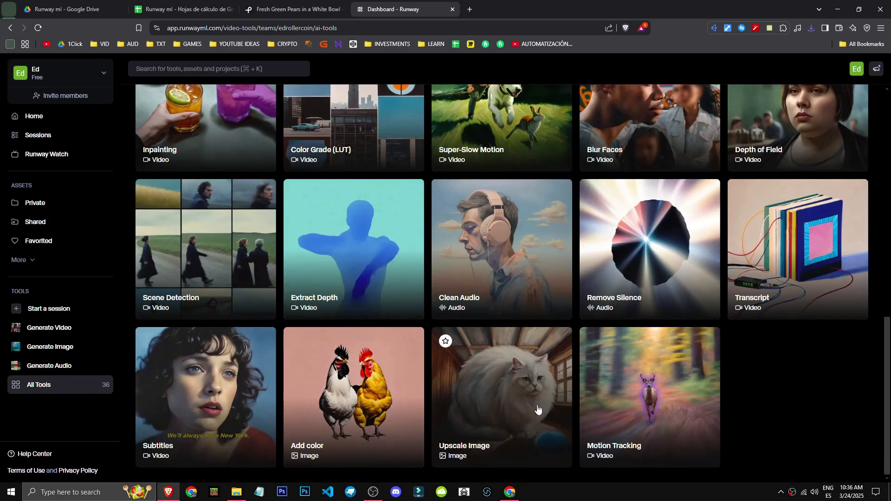
click(488, 420)
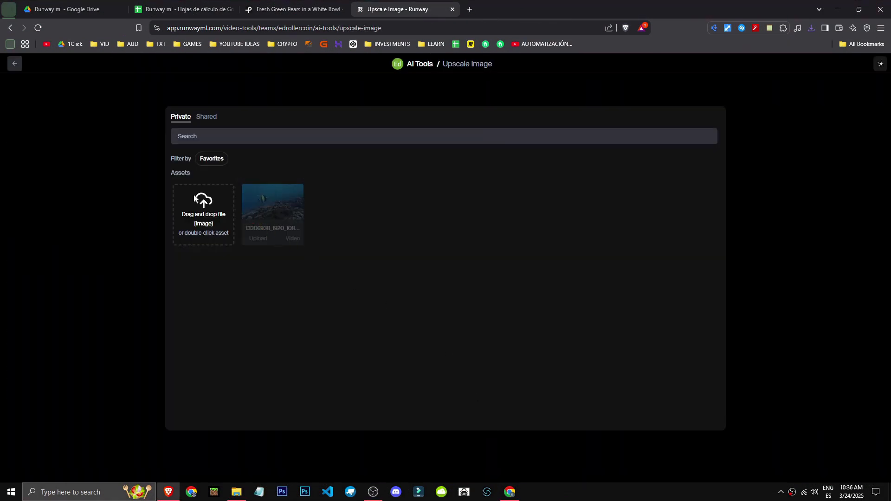
Upload free-photo-of-fresh-green-pears-in-a-white-bowl.png for upscaling, viewing its Pexels source page while it loads.
click(189, 221)
click(183, 77)
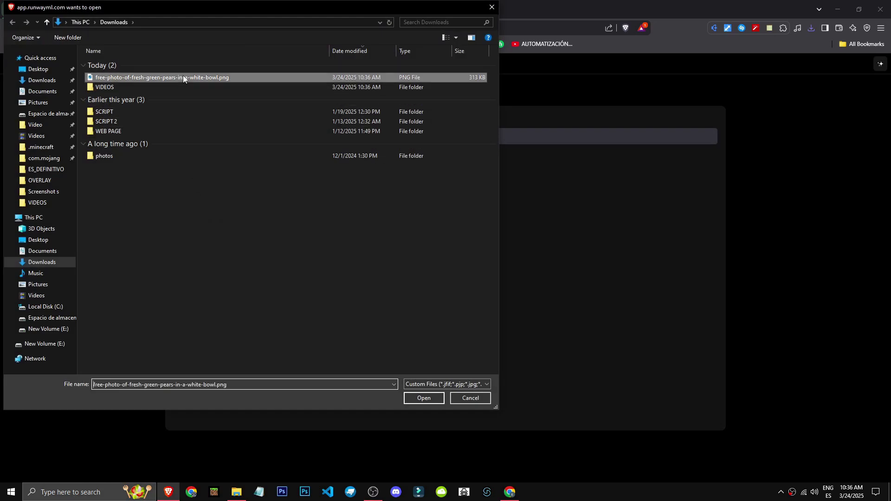
double_click(183, 77)
key(ctrl+shift+Tab)
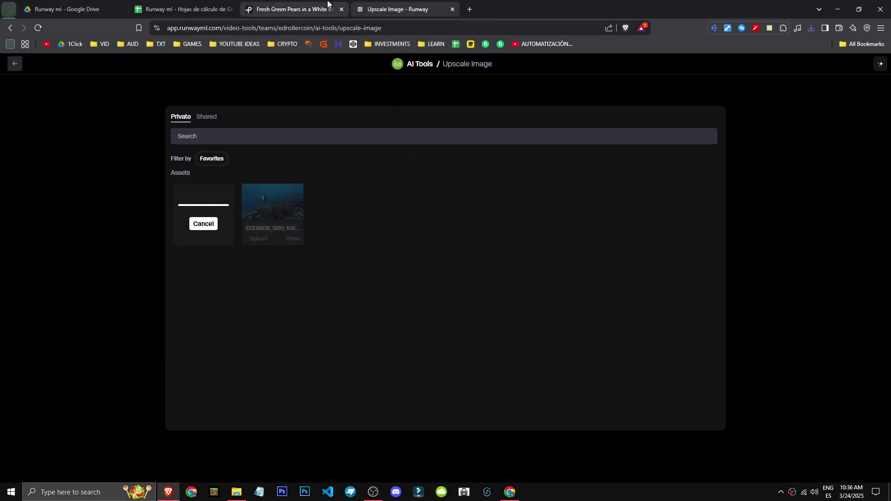
scroll(373, 292, down, 1)
click(419, 5)
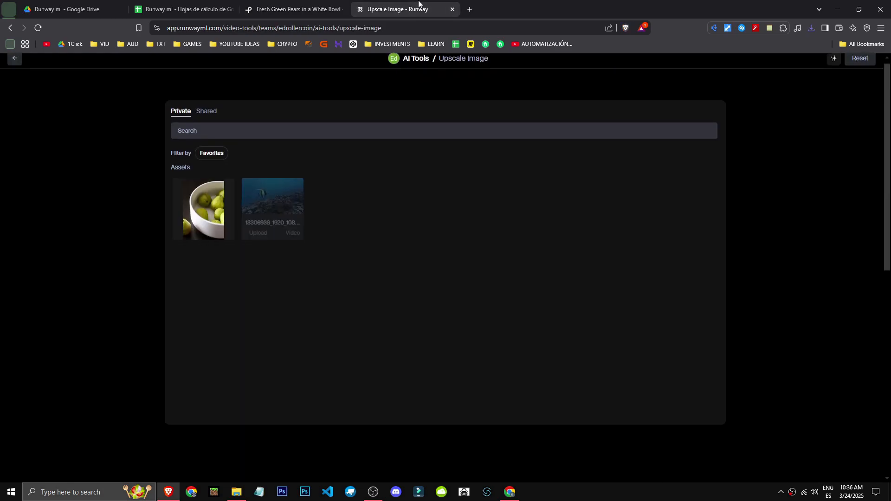
Set the upscale size to 1920 x 2880 (1080p) and process the pears image.
click(746, 287)
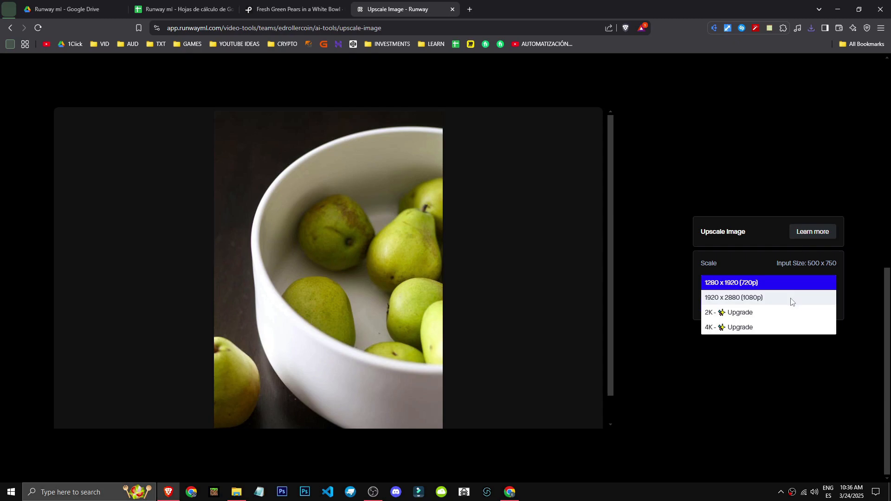
click(740, 298)
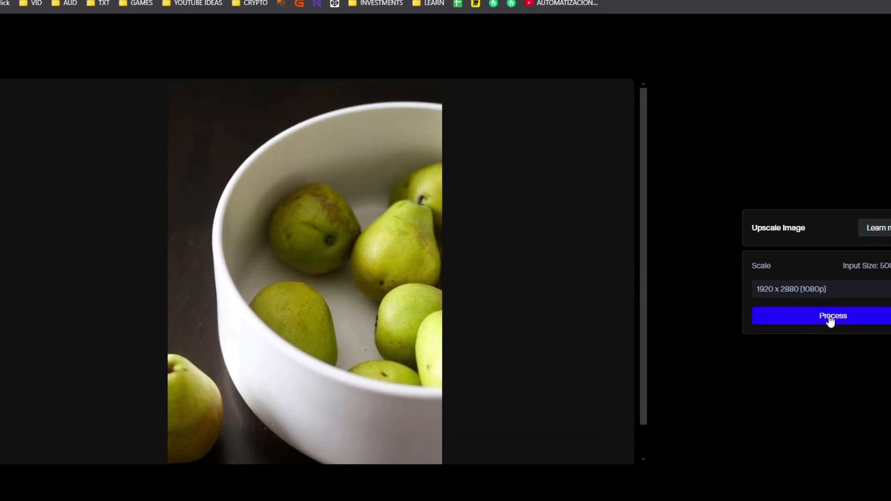
click(765, 306)
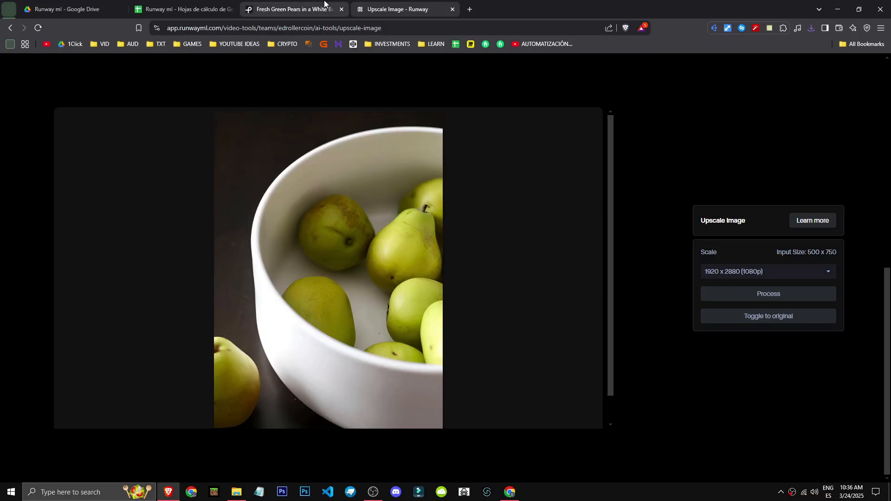
Compare the upscaled pears image with the Pexels photo and with the uploaded original.
click(324, 5)
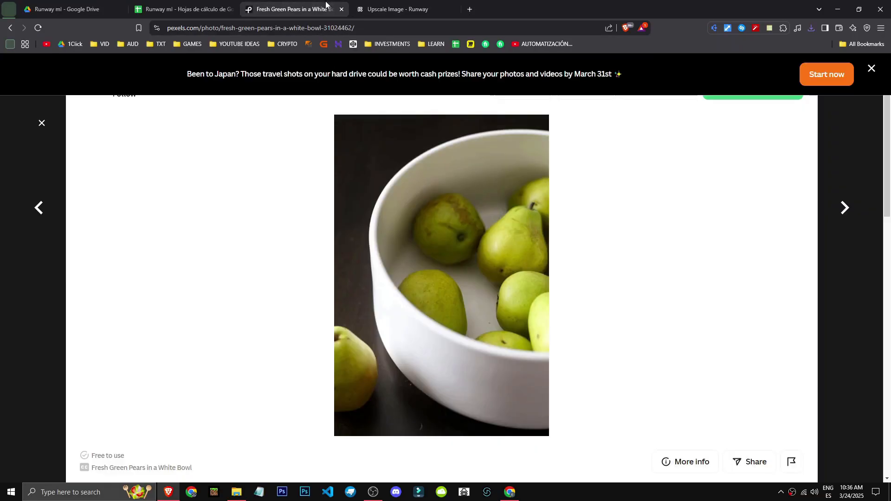
key(ctrl+Tab)
click(774, 317)
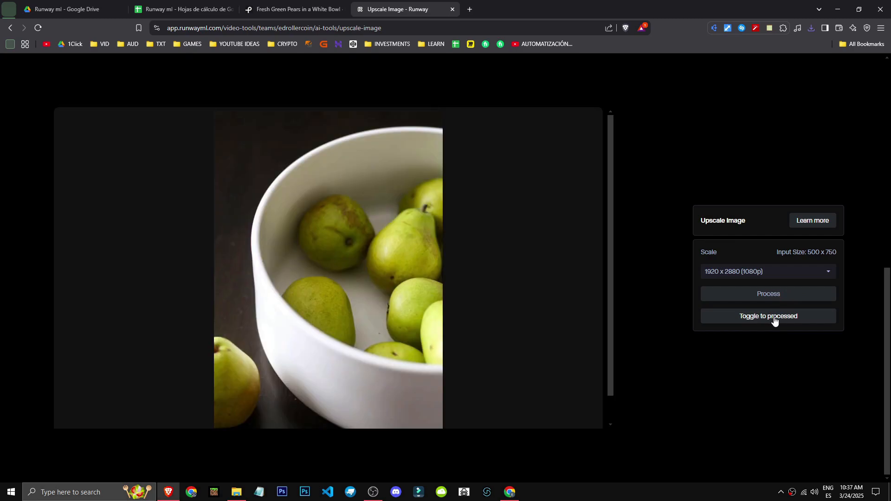
click(774, 317)
click(773, 317)
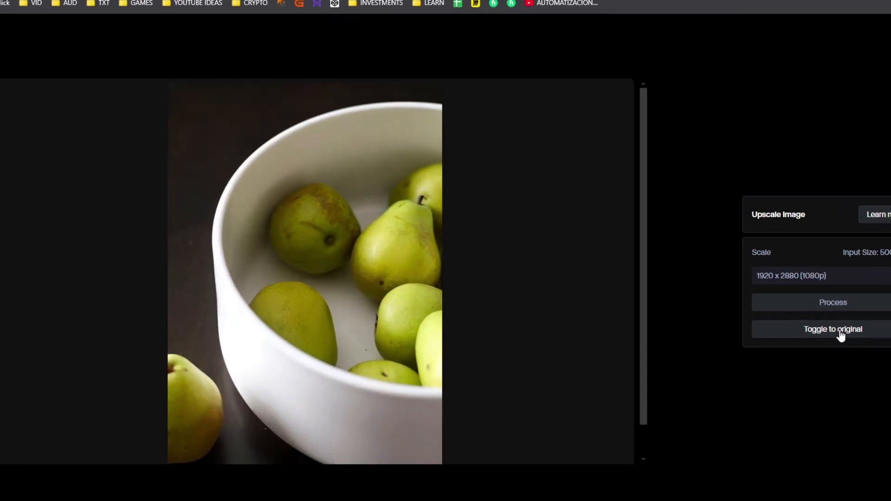
Review the available upscale size options, keeping the current selection.
click(839, 331)
click(839, 331)
click(839, 331)
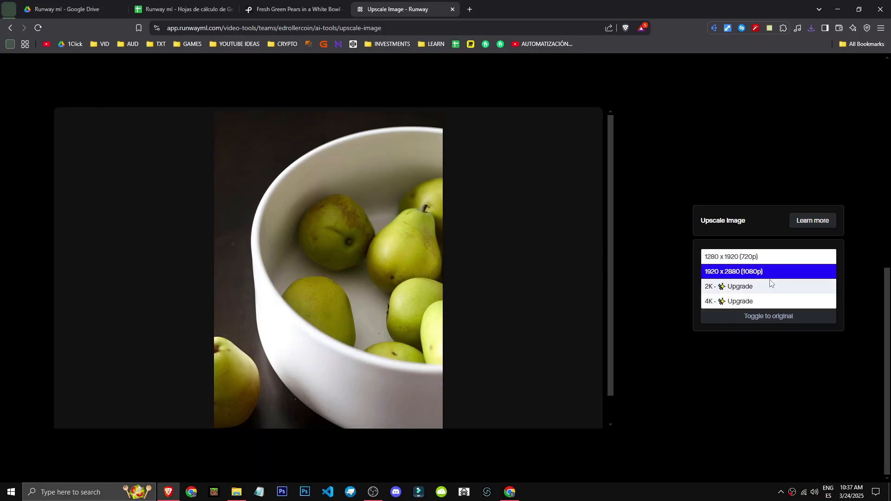
click(744, 414)
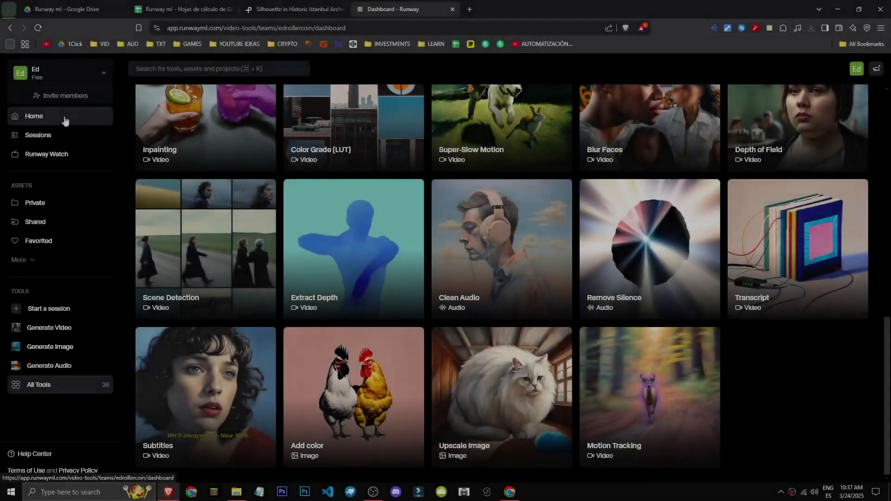
Return to the full tool list and open the Add color image tool.
click(14, 118)
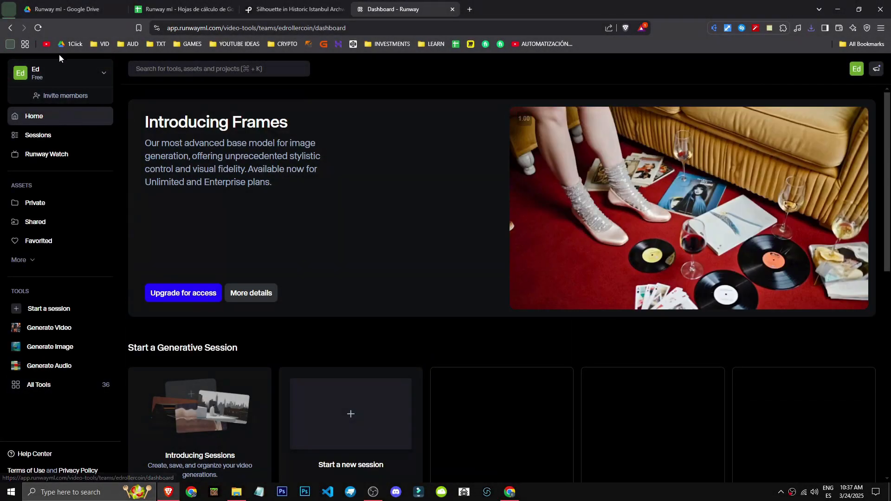
click(48, 392)
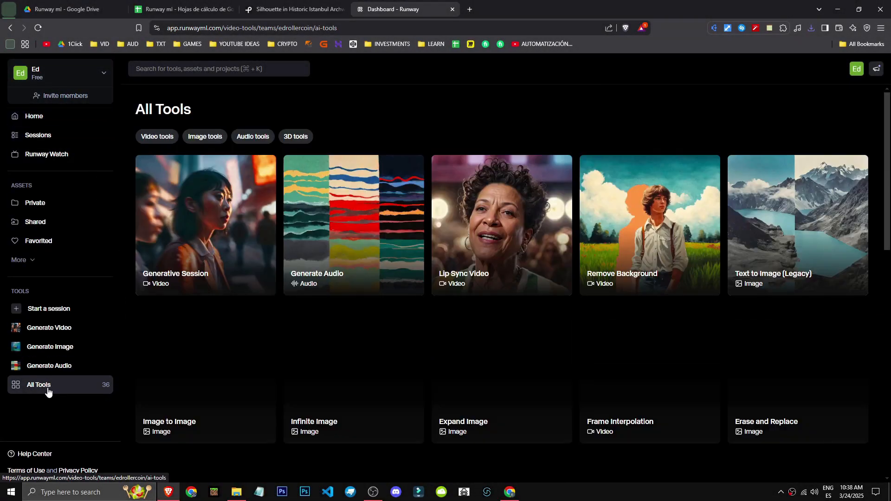
scroll(502, 387, down, 15)
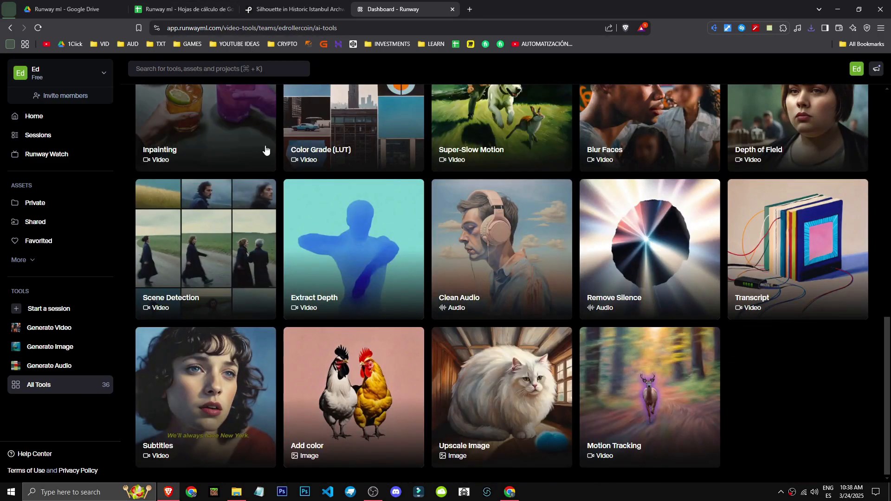
click(331, 417)
Upload free-photo-of-silhouette-in-historic-istanbul-archway.jpeg for colorizing, viewing its Pexels source page while it loads.
click(217, 222)
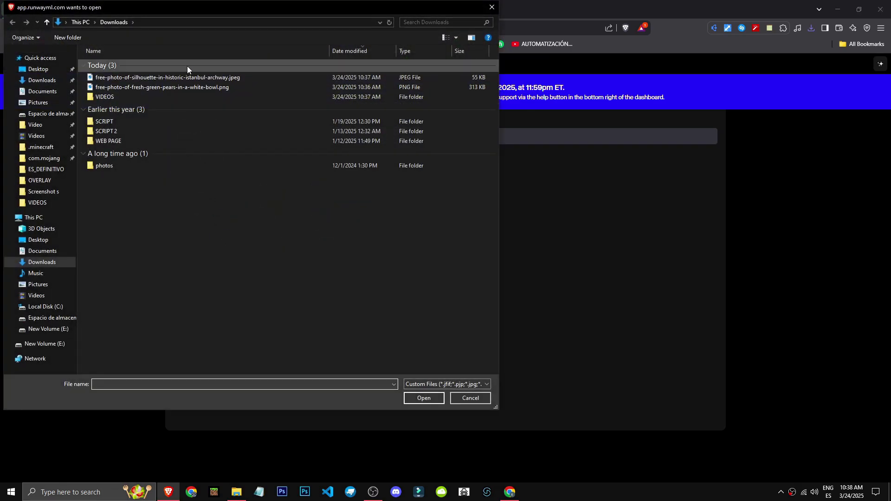
double_click(241, 82)
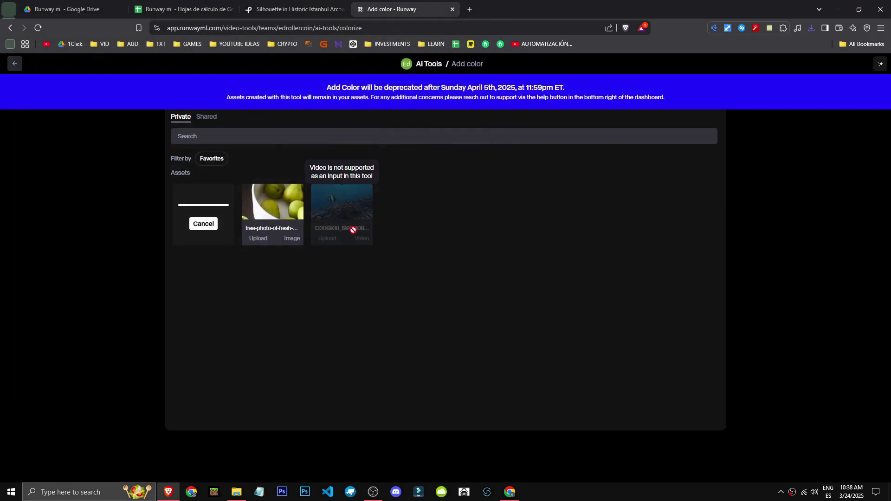
click(292, 9)
click(385, 9)
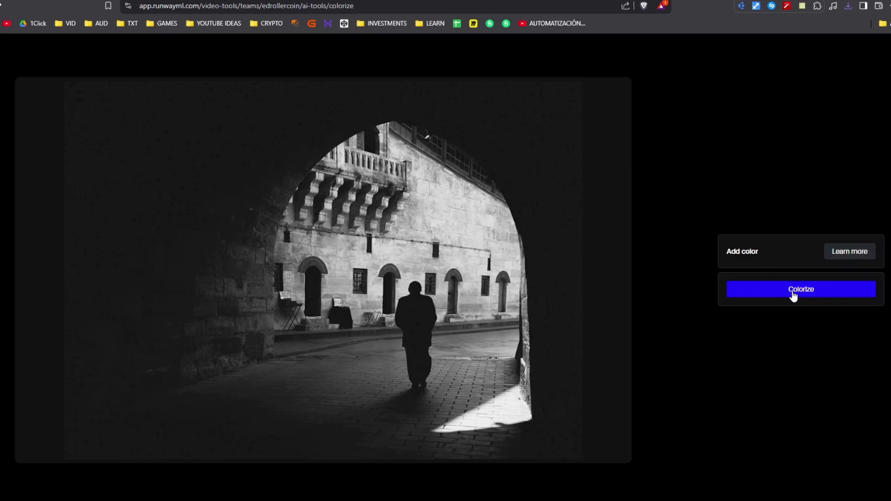
Colorize the black-and-white archway photo and compare the result with the original.
click(791, 290)
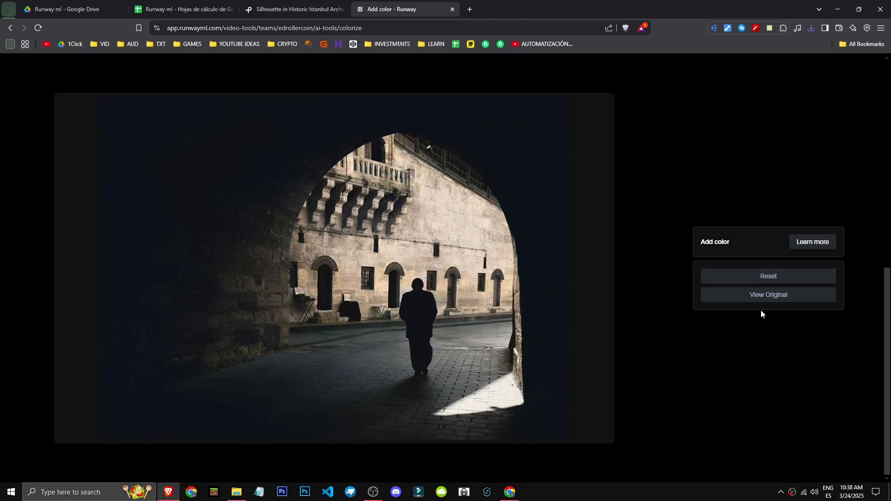
click(733, 297)
click(732, 297)
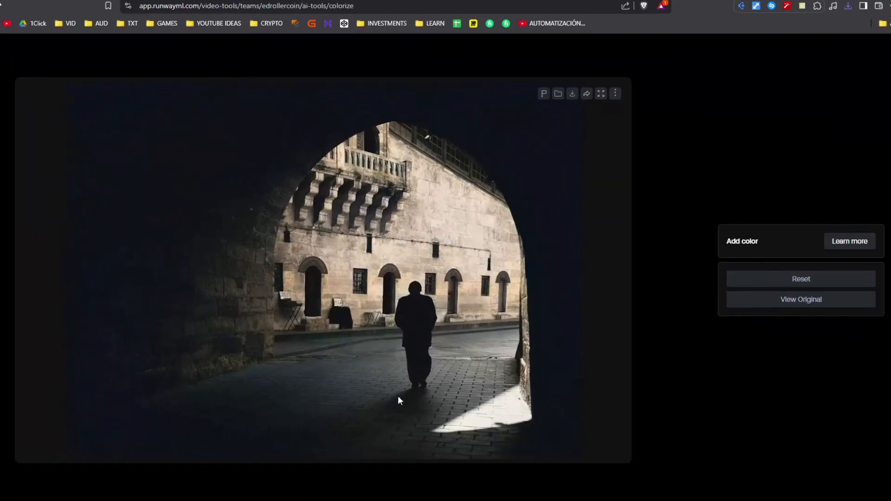
click(815, 280)
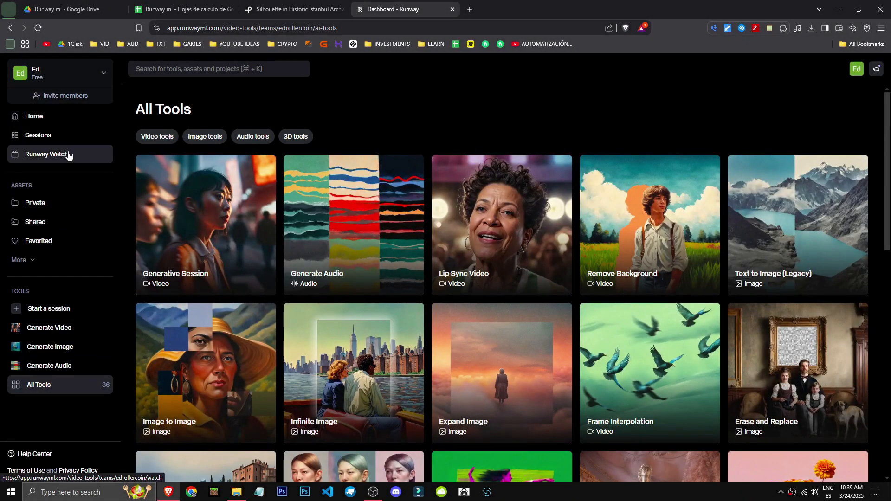
Open the Subtitles video tool from the full tool list.
click(70, 123)
click(52, 389)
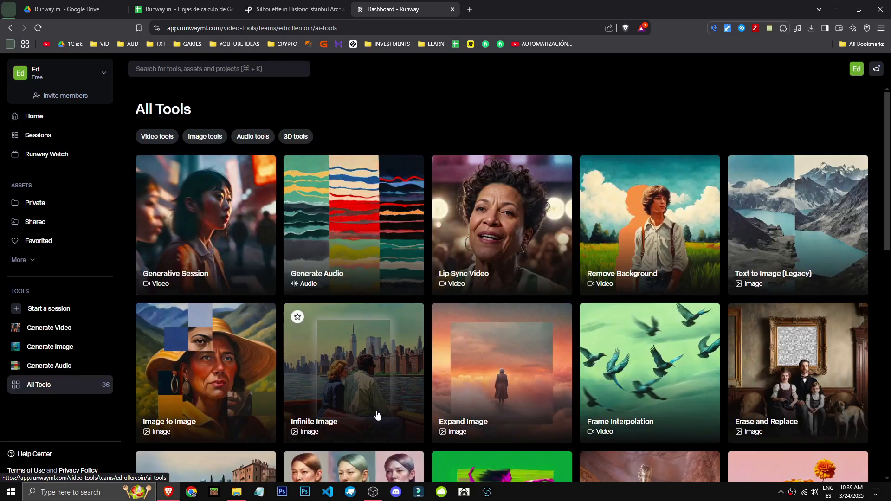
scroll(374, 416, down, 15)
click(188, 408)
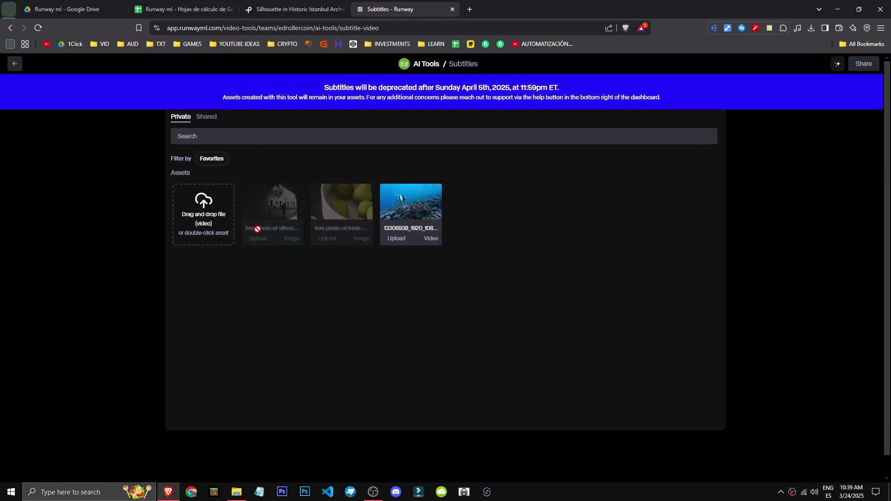
click(197, 218)
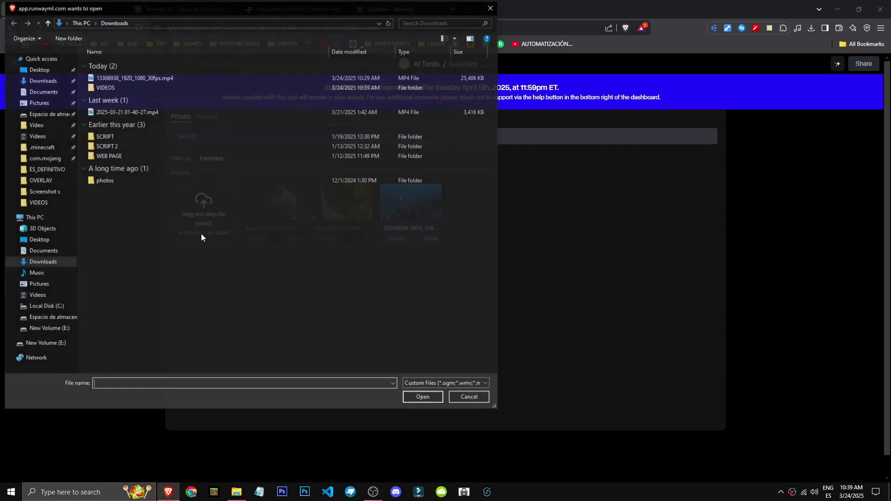
click(37, 202)
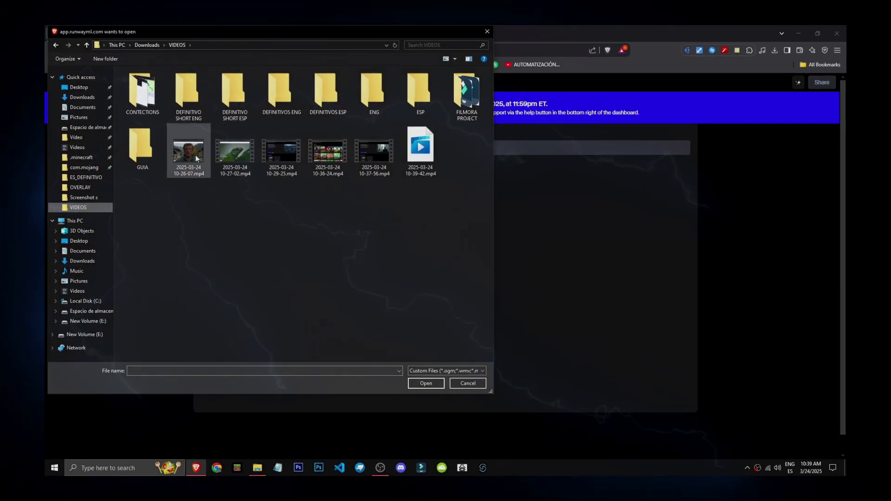
double_click(196, 156)
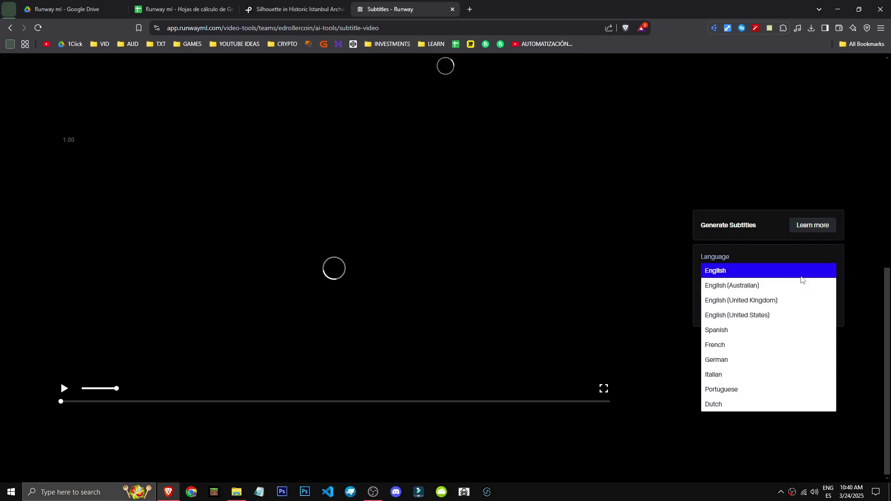
click(764, 328)
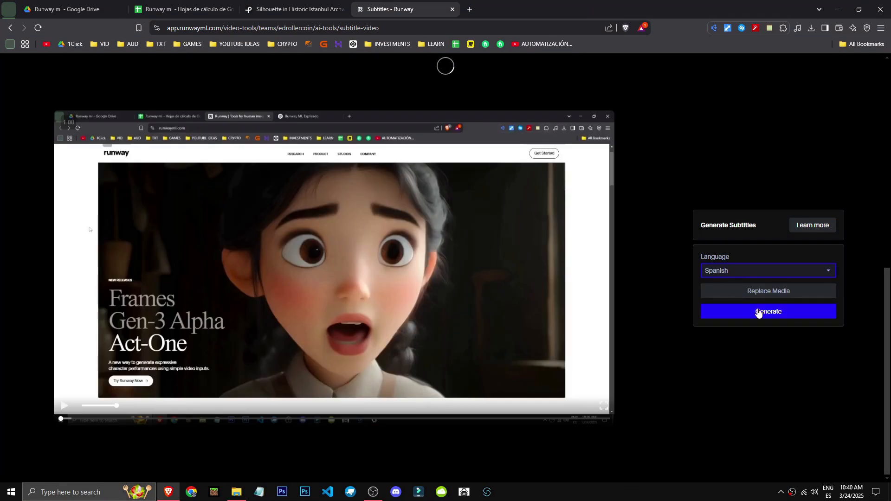
click(812, 316)
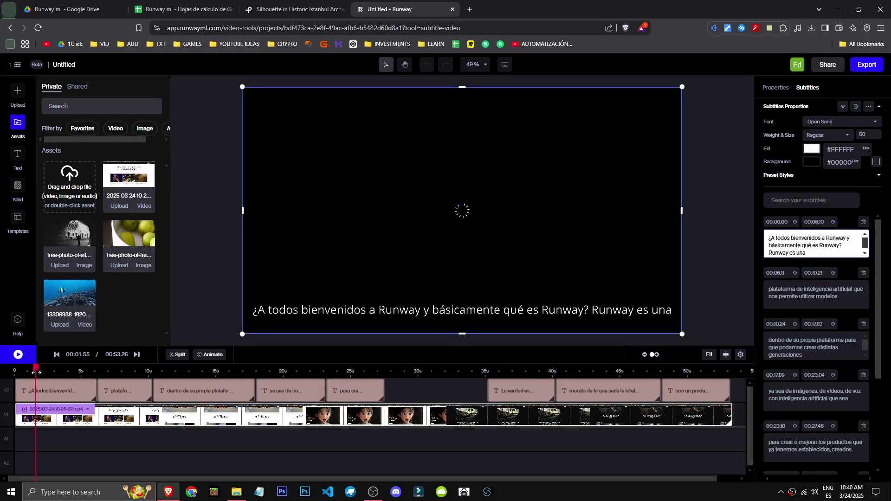
Scrub through the timeline to the end of the recording and review the generated subtitles and their text properties.
drag(35, 372, 511, 413)
scroll(835, 278, up, 3)
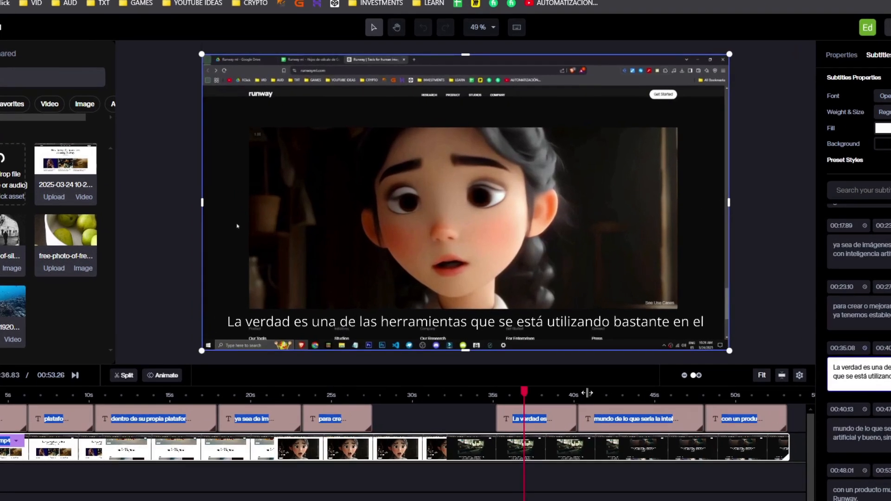
click(561, 370)
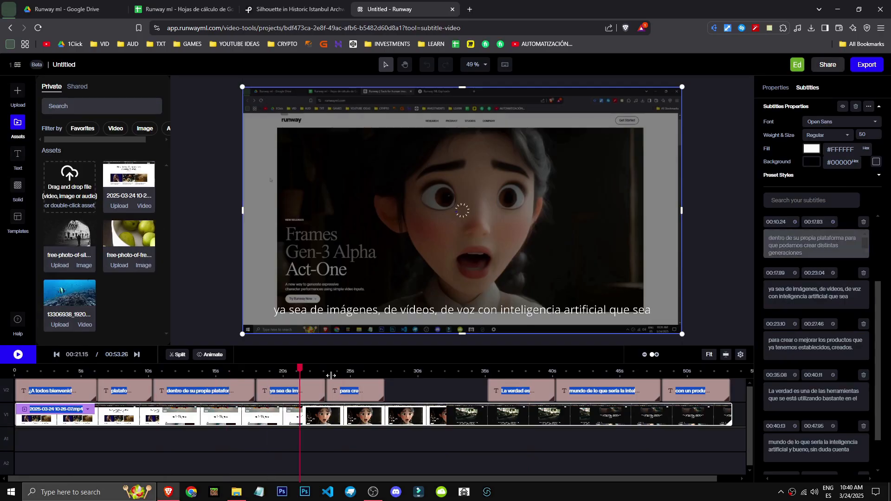
drag(330, 375, 753, 367)
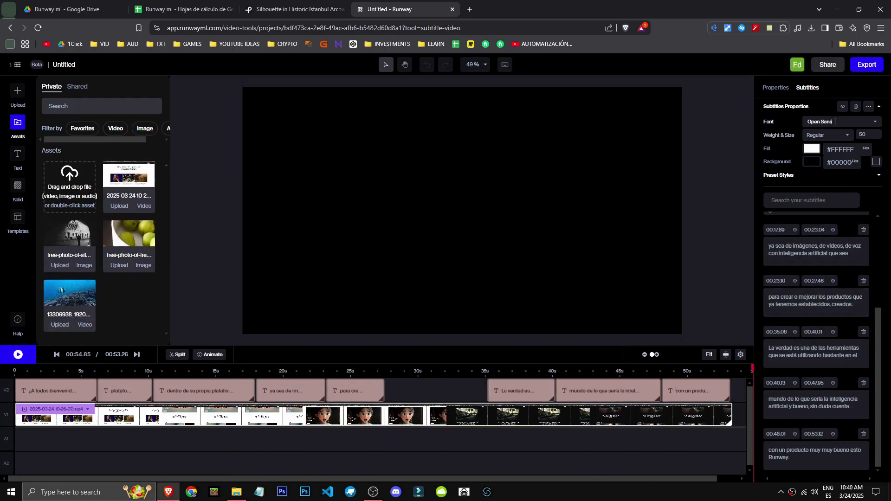
click(717, 162)
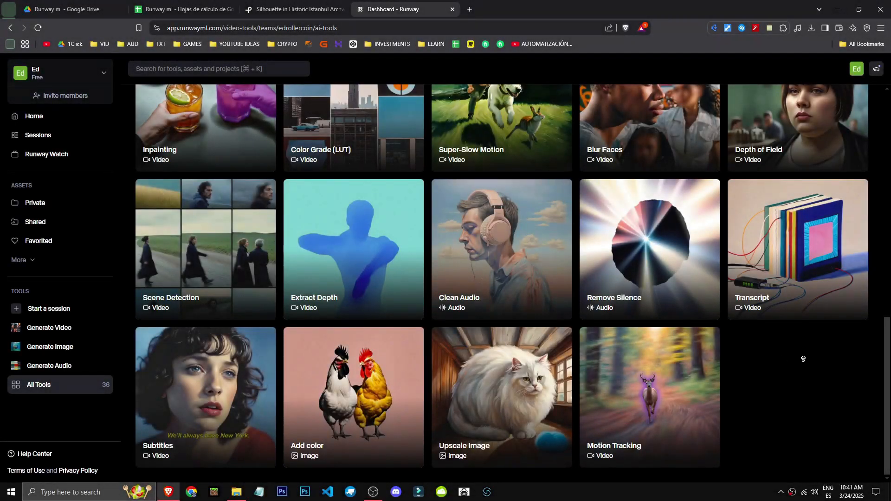
Go back to the full tool list and open the Transcript video tool.
scroll(802, 376, up, 10)
click(37, 116)
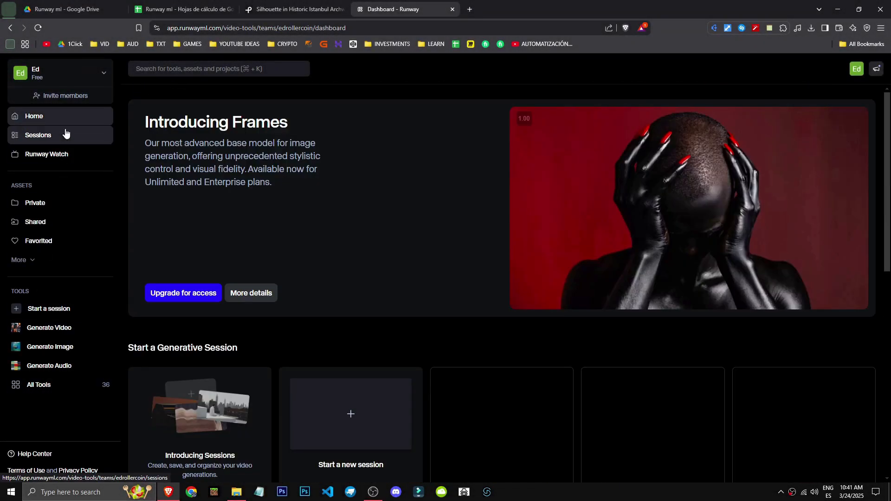
click(35, 392)
scroll(660, 342, down, 15)
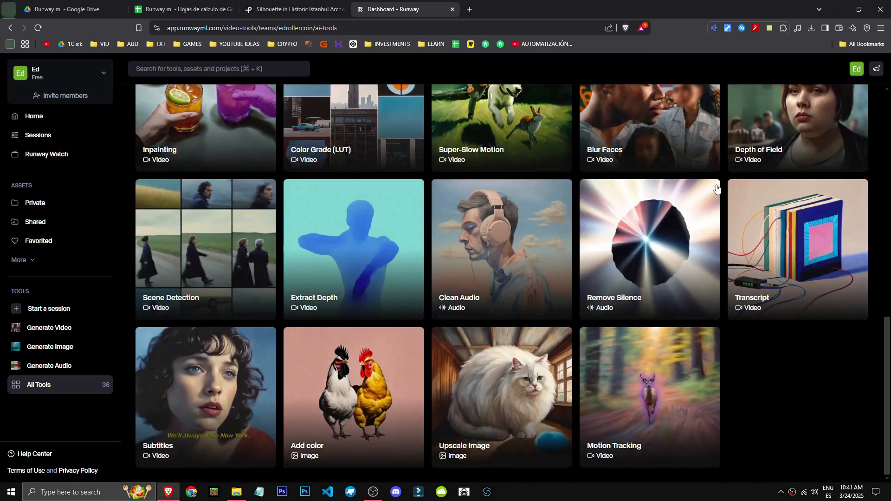
click(811, 275)
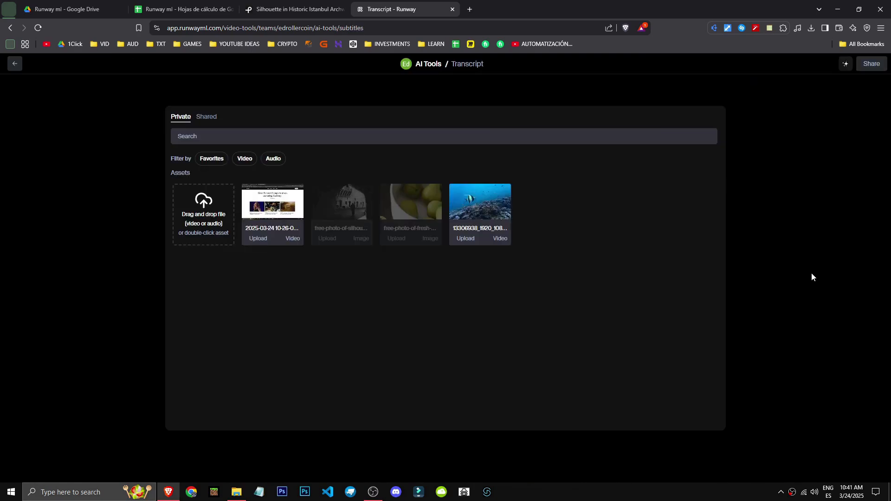
Load the already uploaded 2025-03-24 screen recording and generate its transcript in Spanish.
double_click(287, 209)
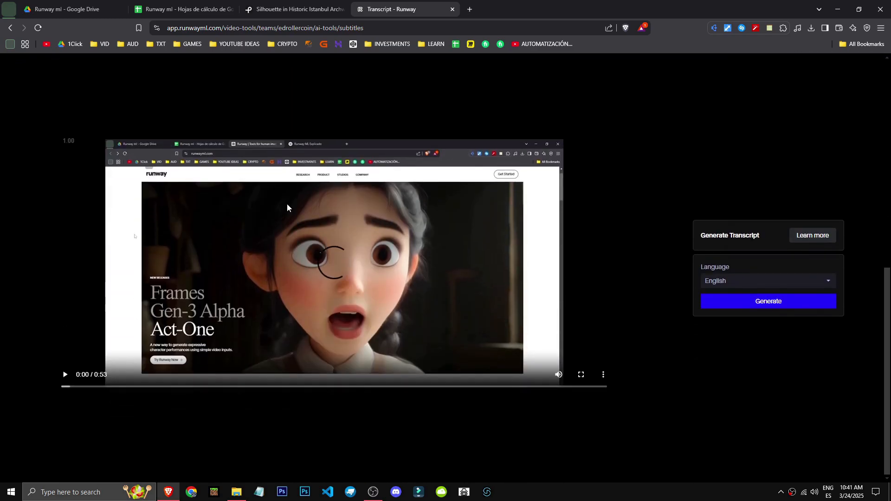
click(800, 287)
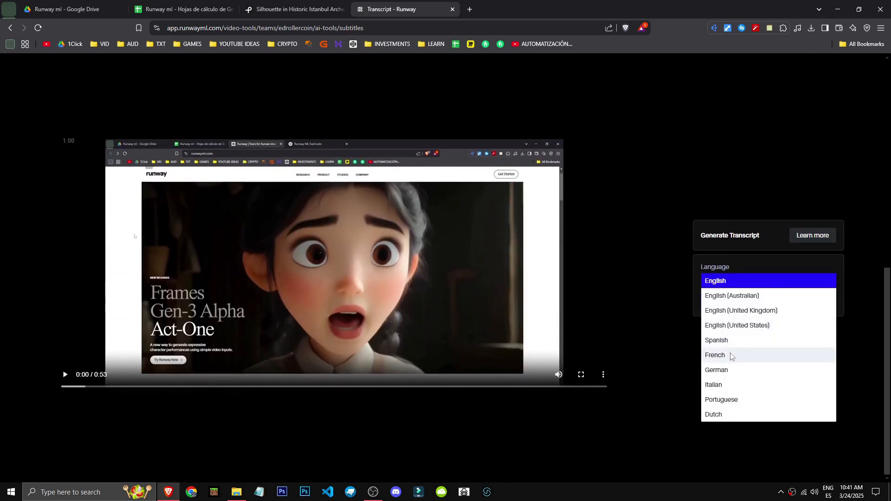
click(742, 341)
click(812, 308)
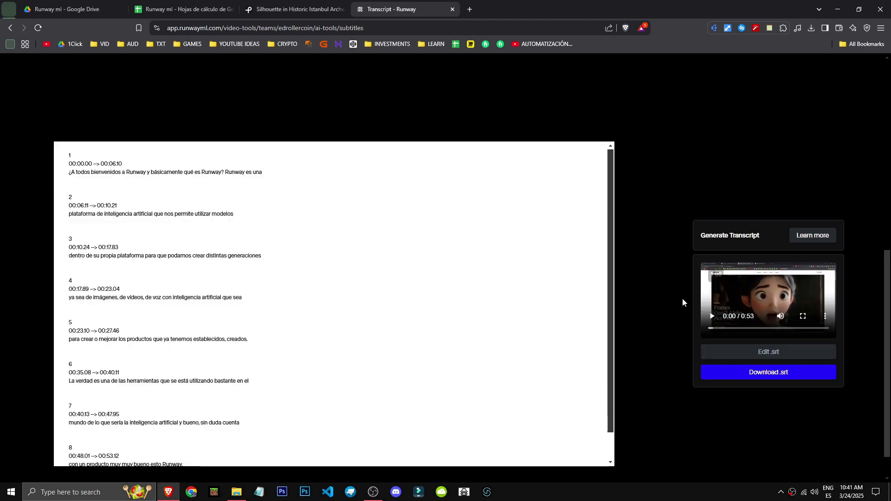
Review the timestamps and text of the generated transcript from the first segment to the last.
drag(138, 167, 70, 165)
click(236, 395)
scroll(166, 413, down, 3)
drag(207, 410, 69, 99)
click(664, 403)
scroll(377, 388, down, 2)
Open the transcript's .srt segments for editing, place the cursor in the first segment and update the transcript.
click(772, 316)
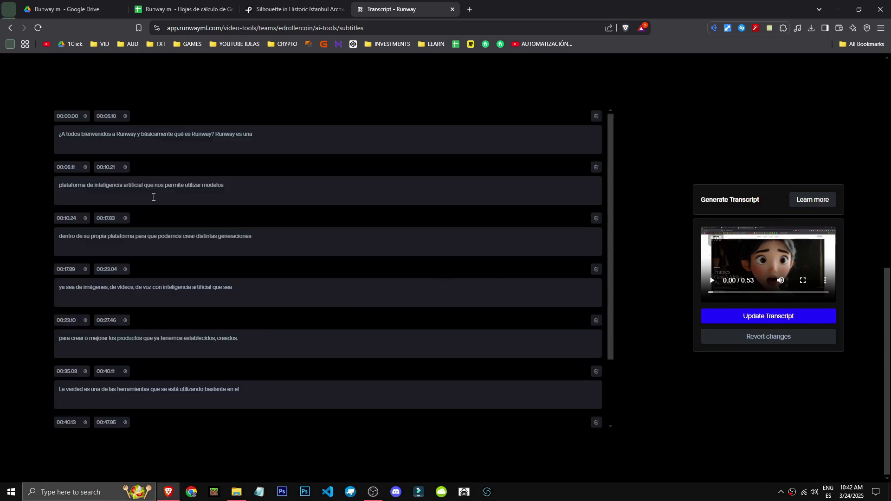
click(246, 129)
click(770, 317)
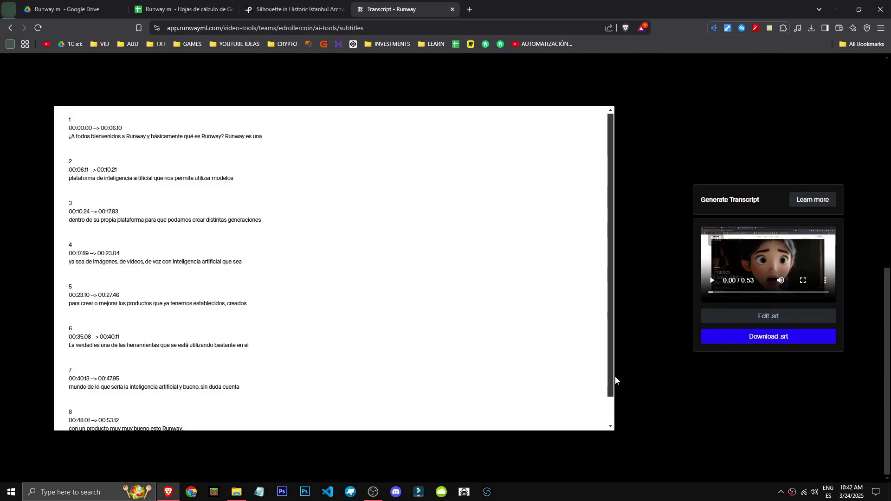
Open the Remove Silence tool from the full tool list and load the 2025-03-24 screen recording.
key(alt+Left)
scroll(288, 267, up, 12)
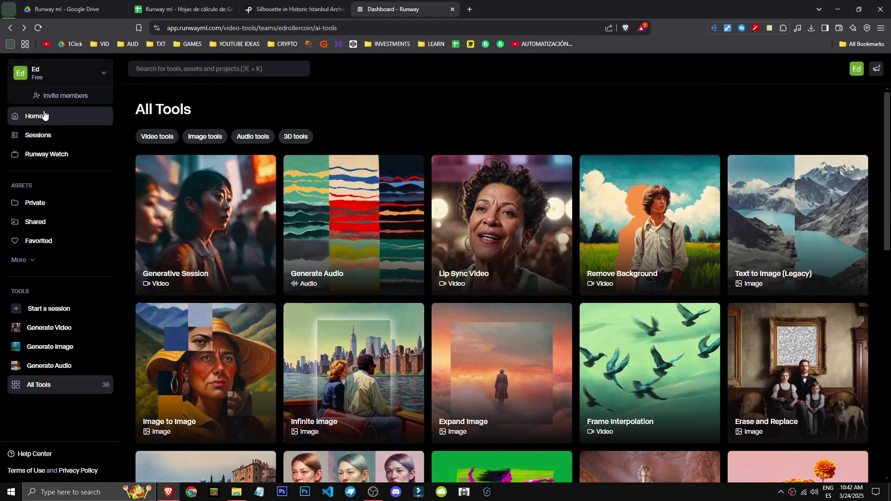
click(44, 116)
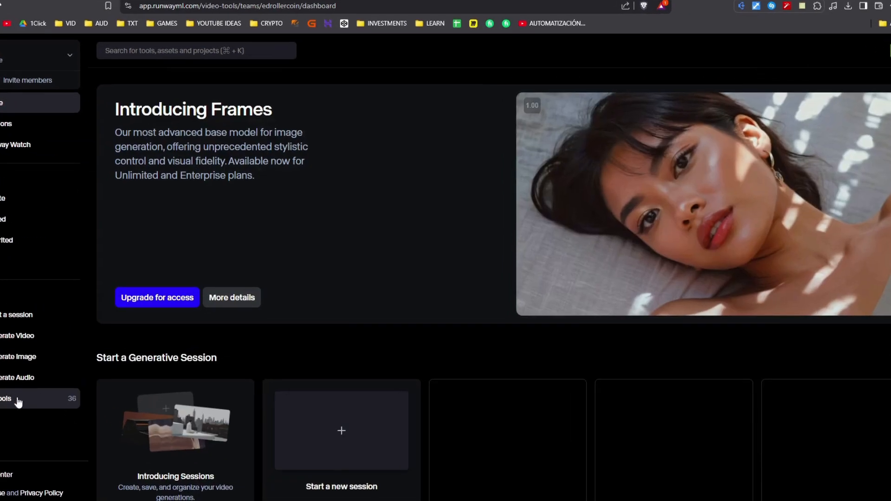
click(55, 388)
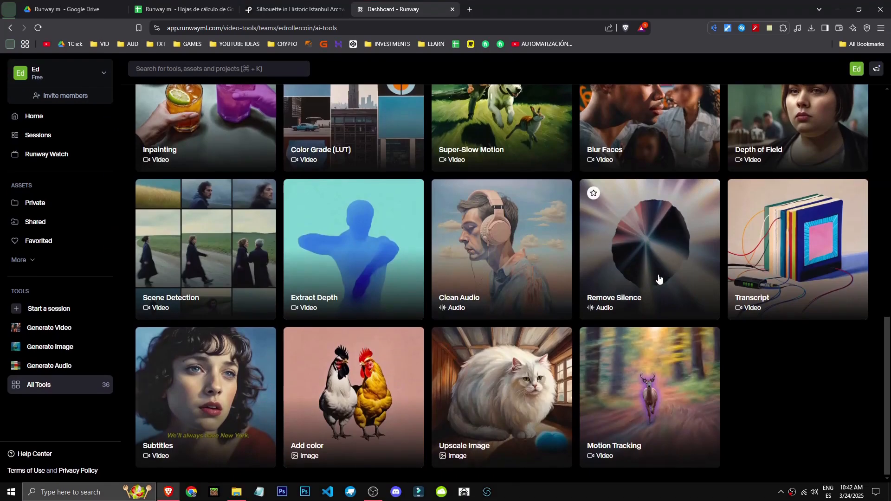
click(633, 261)
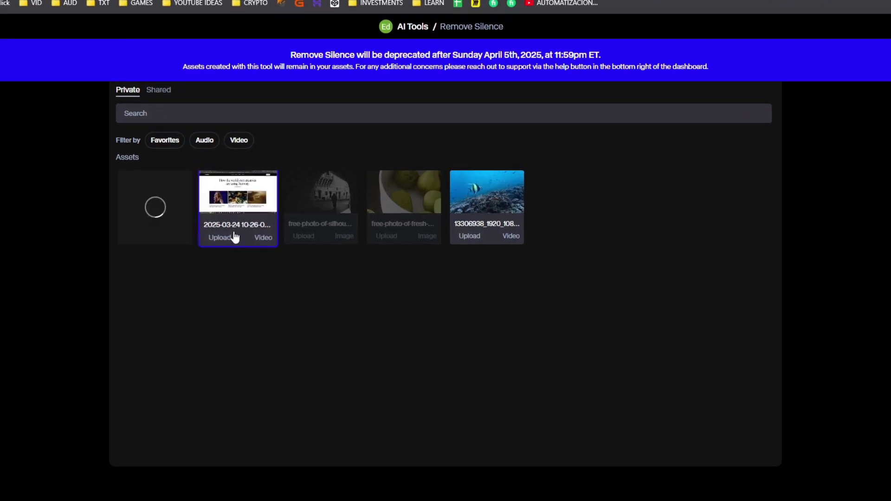
double_click(269, 235)
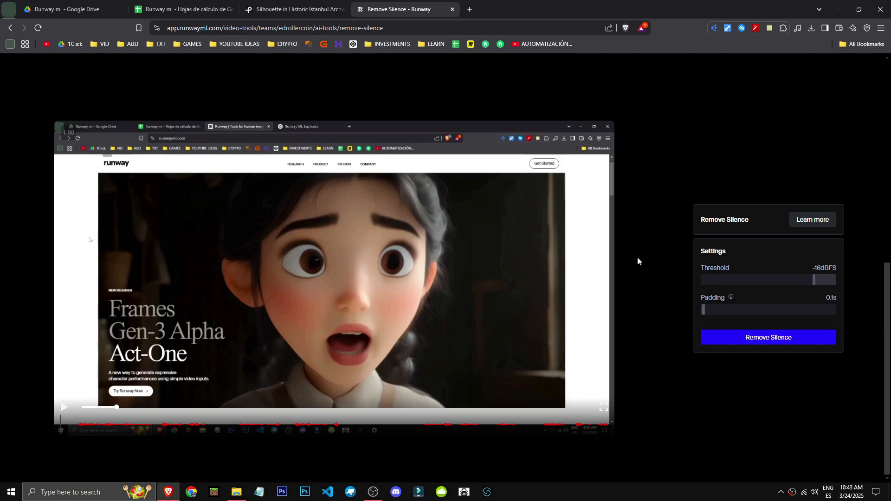
Try lower silence thresholds down to -41 dBFS, set the threshold to -16 dBFS and remove the recording's silences.
drag(815, 280, 796, 281)
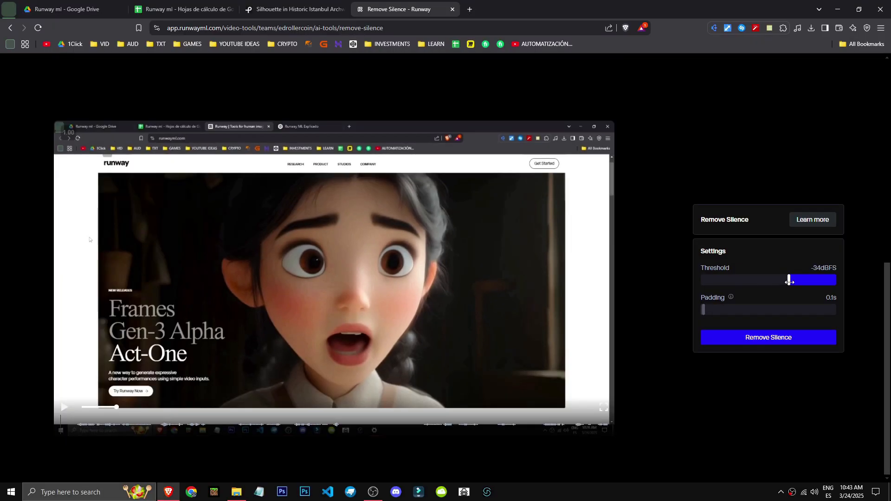
drag(795, 281, 873, 269)
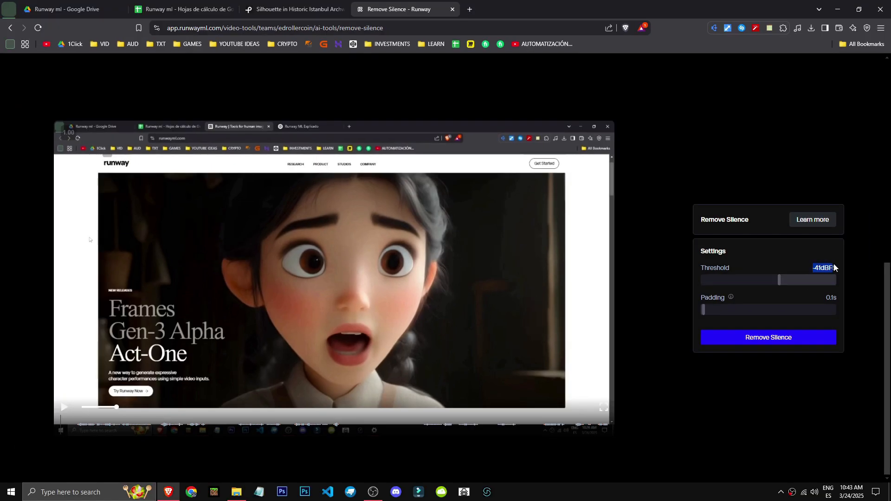
drag(780, 280, 815, 284)
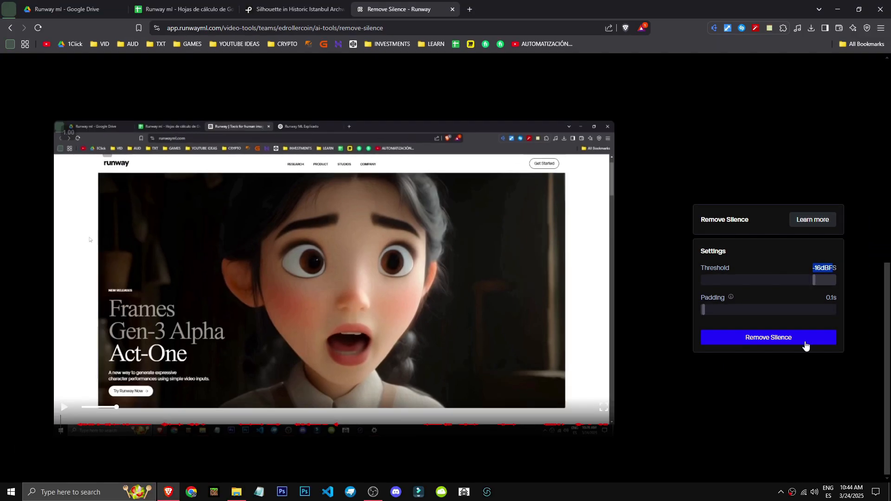
click(787, 349)
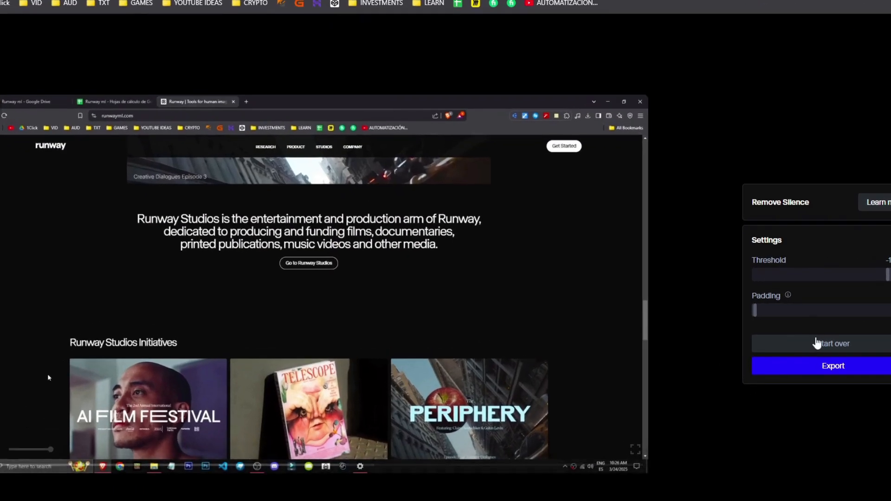
Start over and rerun the silence removal on the recording with the threshold at -39 dBFS.
click(816, 342)
drag(887, 274, 815, 283)
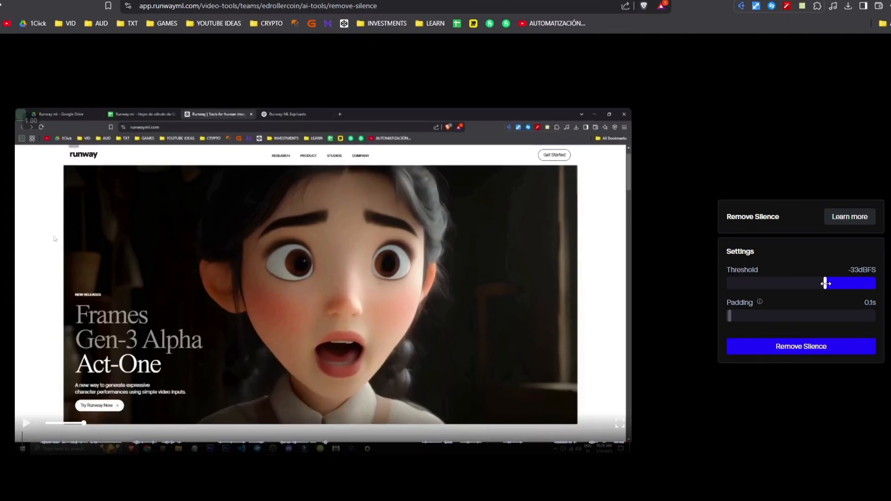
click(809, 346)
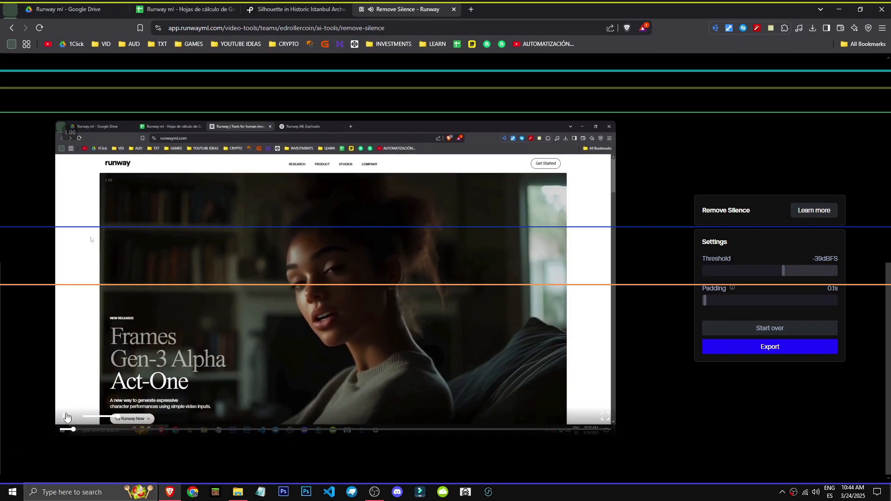
Play the recording with its silences removed, open its export options and leave the Remove Silence tool.
click(66, 416)
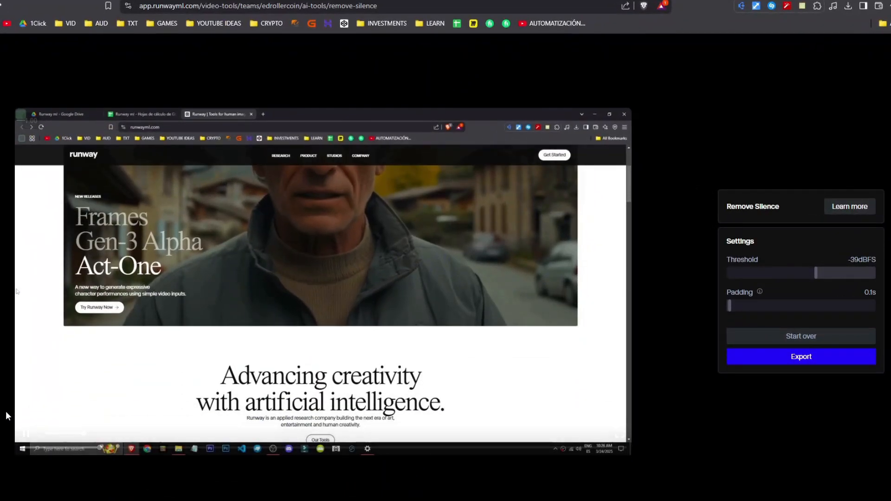
click(141, 430)
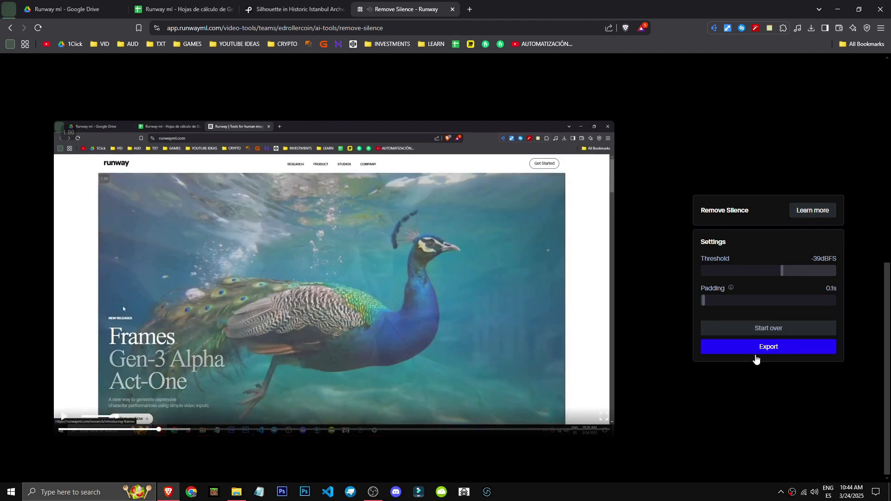
click(768, 353)
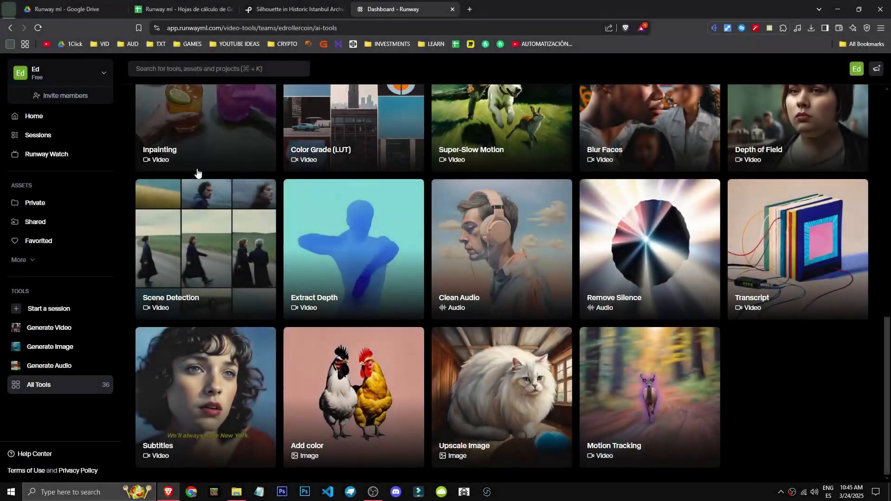
click(16, 121)
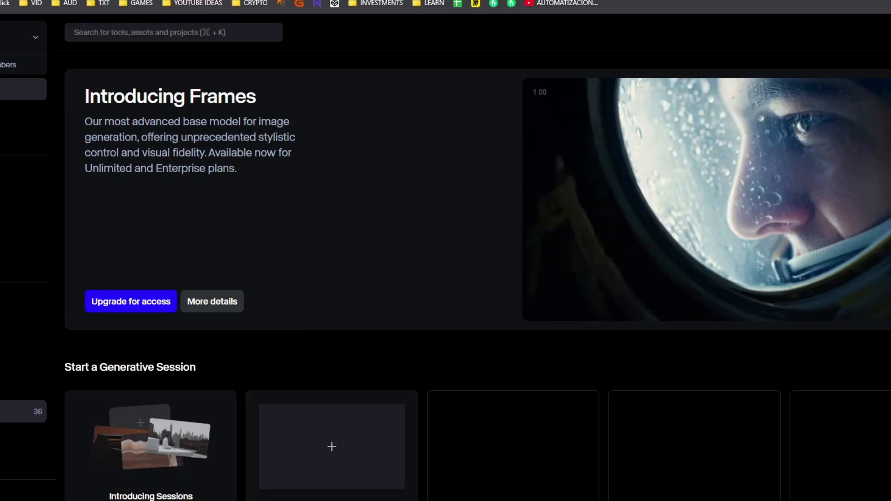
Open the Clean Audio tool from the full tool list and load the 2025-03-24 screen recording.
click(39, 385)
scroll(627, 327, down, 4)
scroll(663, 342, down, 5)
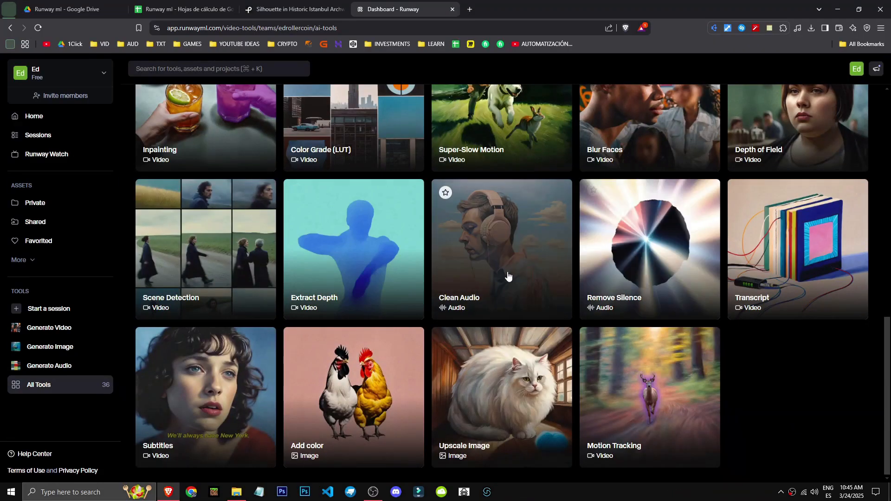
click(510, 271)
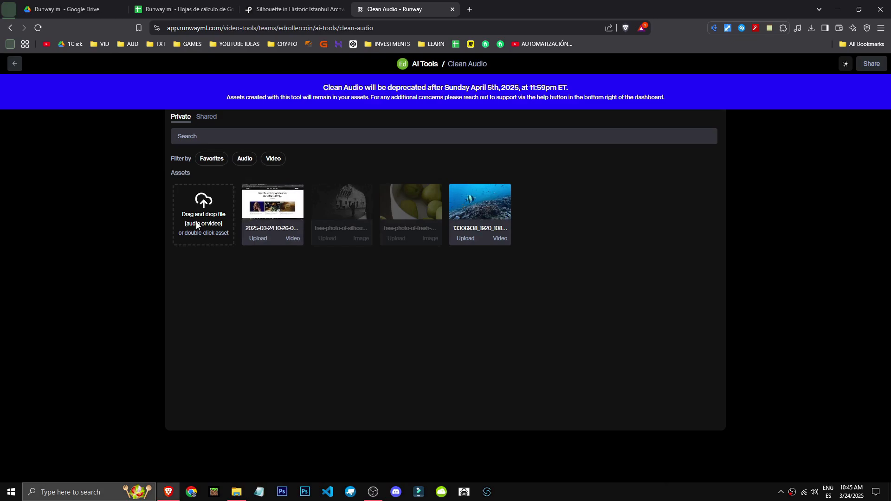
double_click(285, 226)
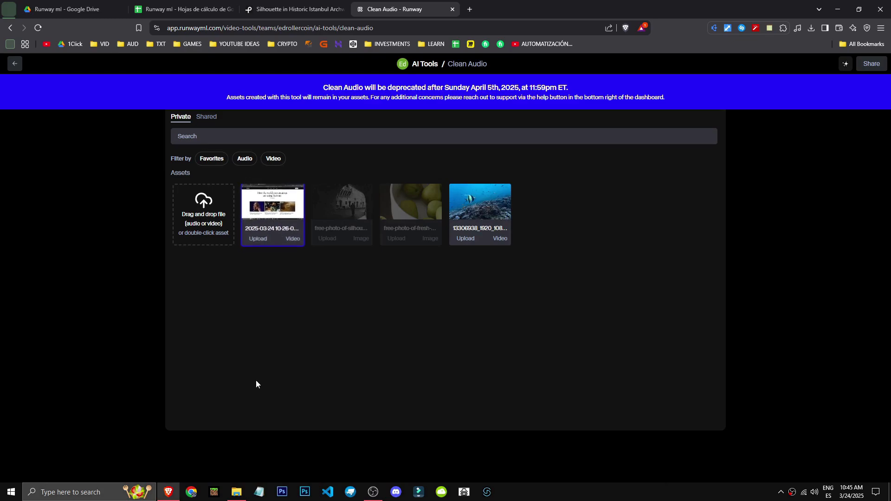
Clean the recording's audio and play back the first seconds of the cleaned version.
click(754, 288)
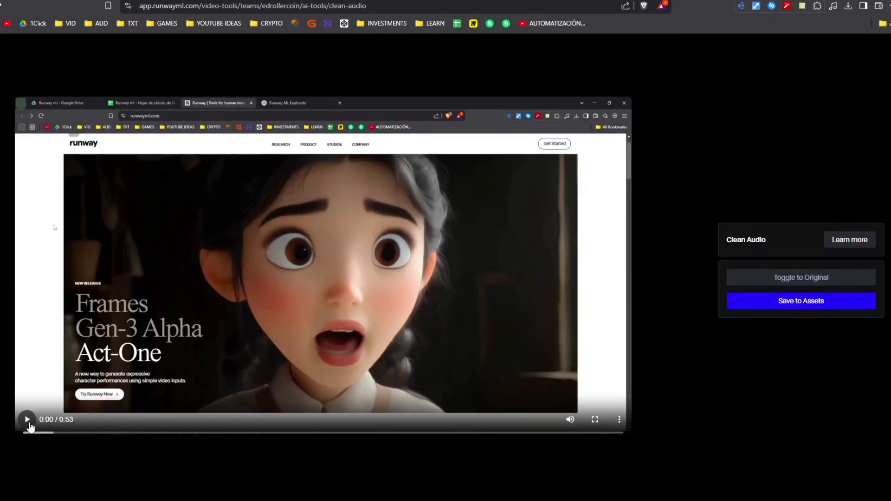
click(27, 421)
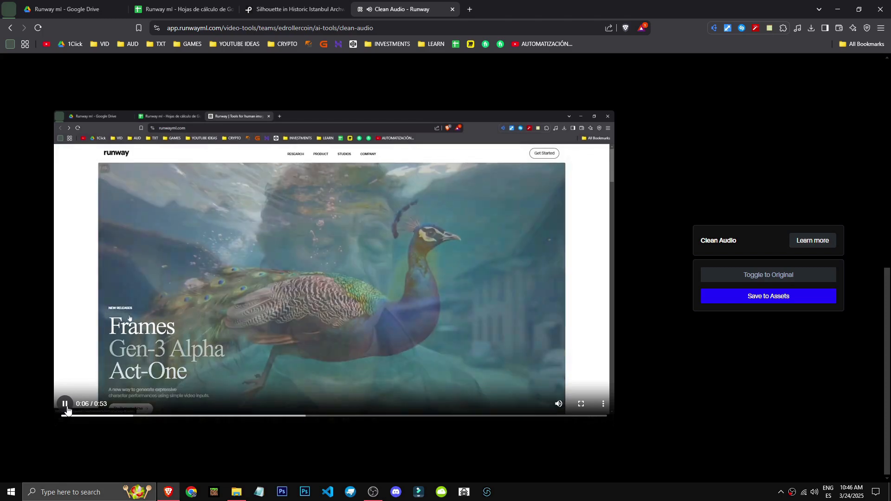
click(67, 411)
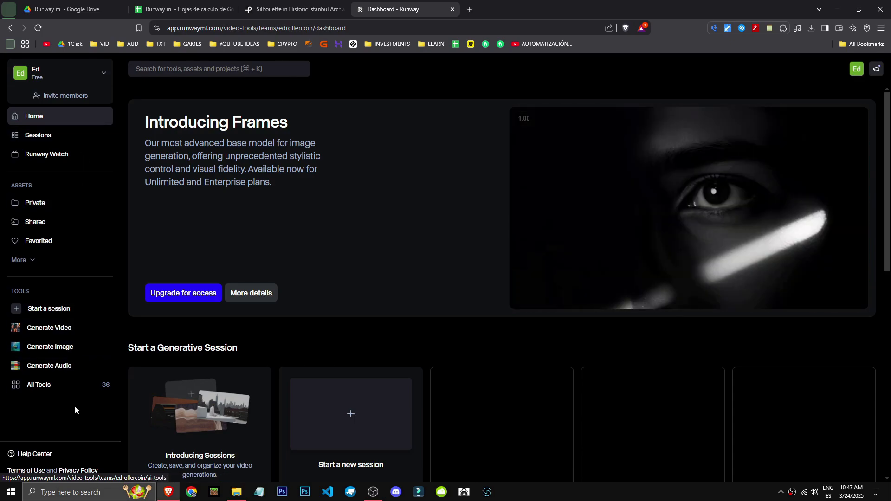
Load the underwater fish video into the Extract Depth tool, process it into a depth map and play the result.
click(67, 390)
scroll(429, 403, down, 10)
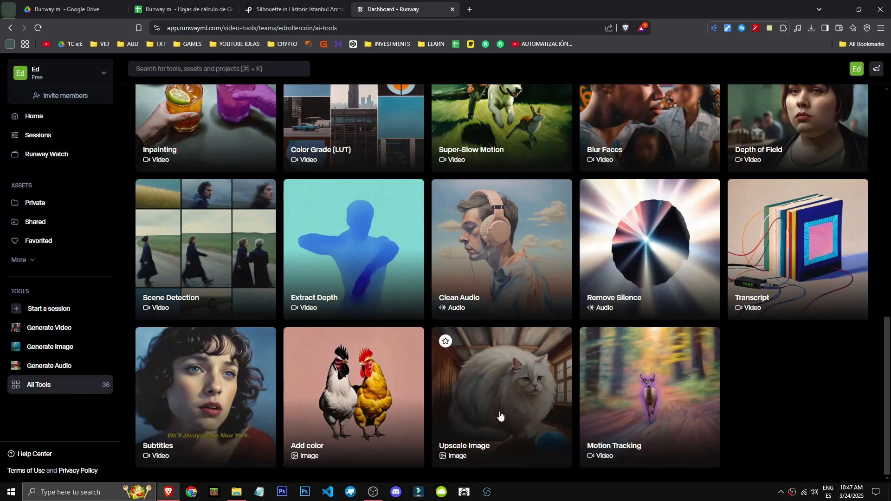
click(321, 288)
click(489, 243)
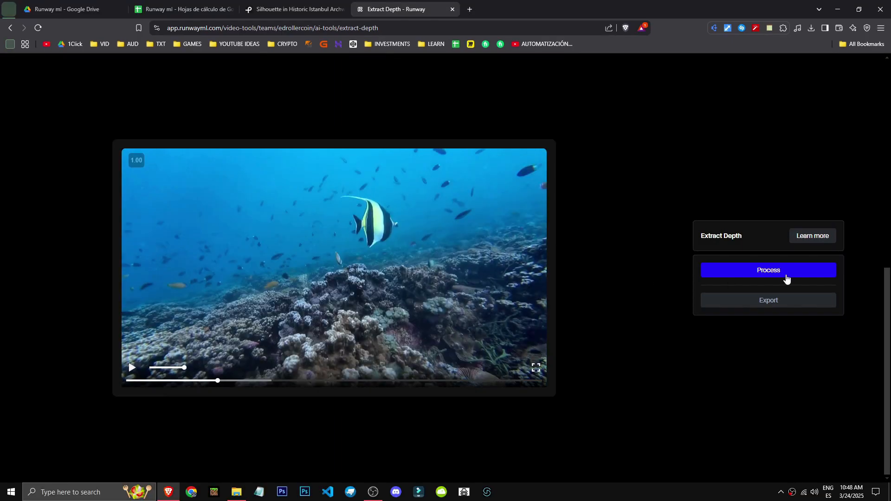
click(786, 275)
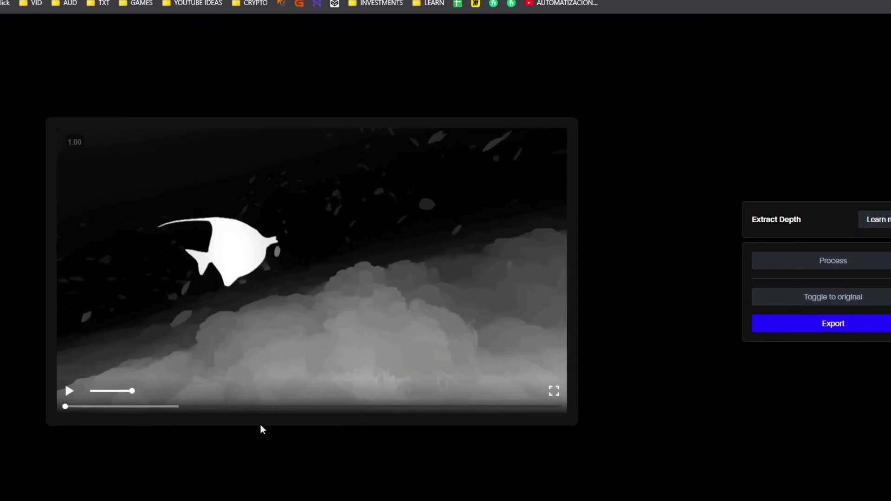
click(68, 391)
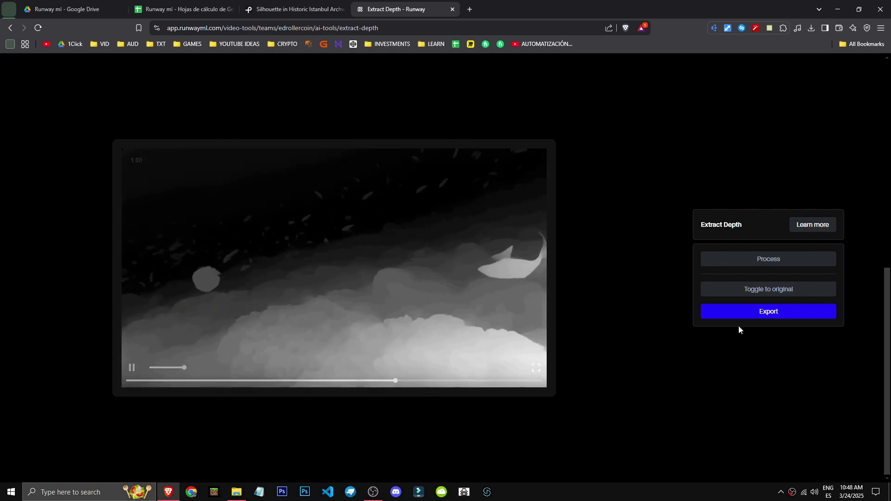
Open the depth video's export settings and check the available format and resolution options.
click(745, 310)
click(780, 265)
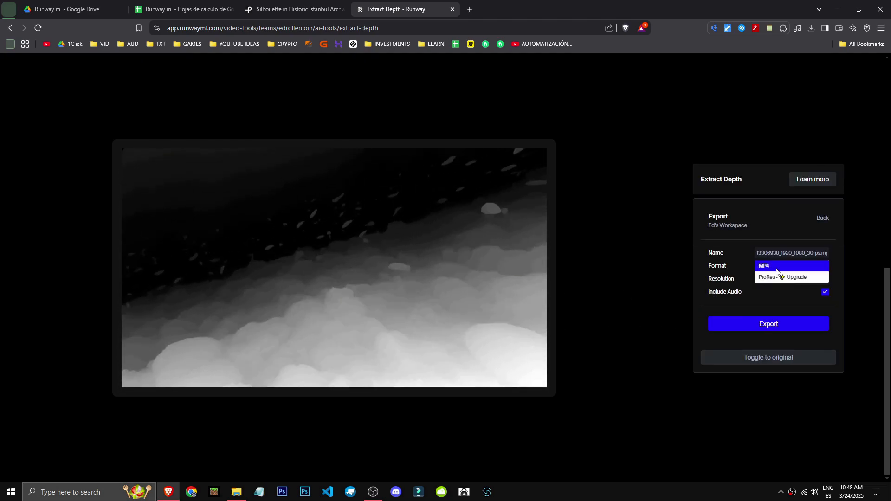
click(642, 268)
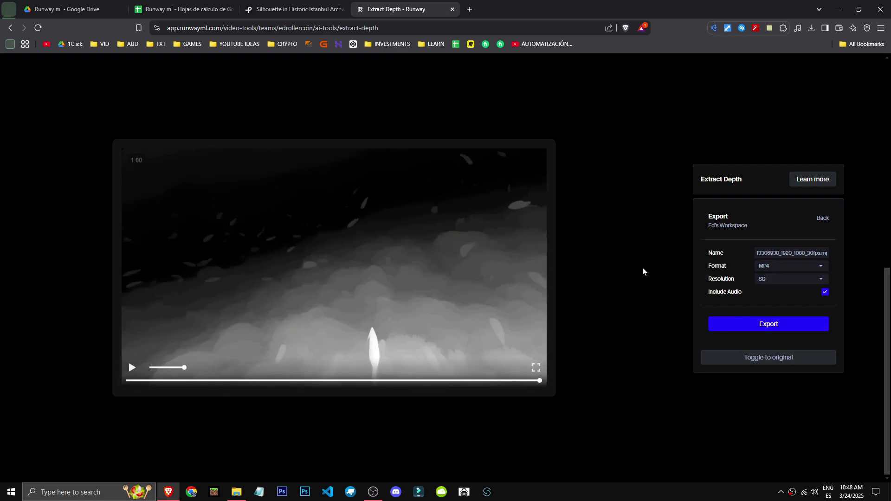
click(779, 280)
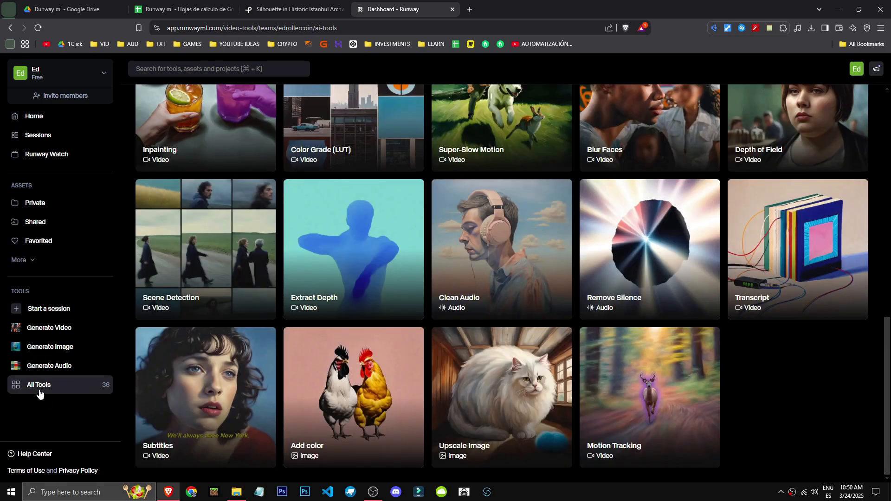
Load the underwater fish video into the Scene Detection tool and scrub through the processed clip.
click(178, 263)
click(500, 222)
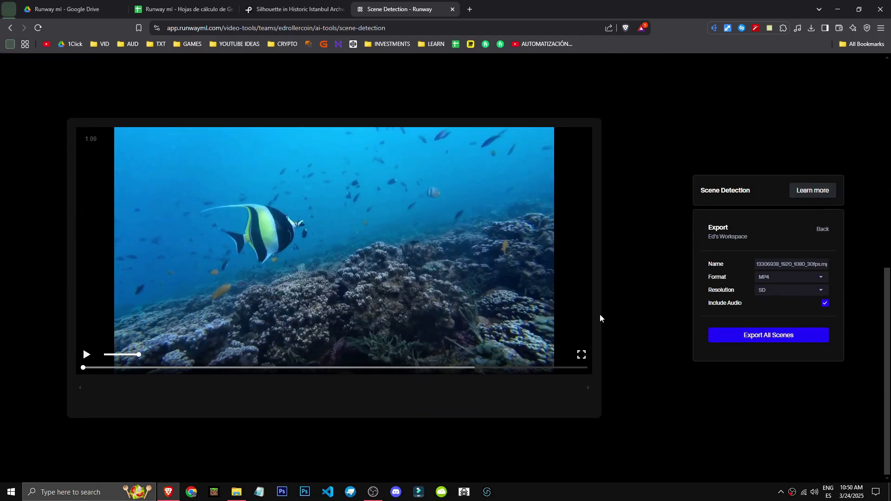
drag(306, 368, 372, 370)
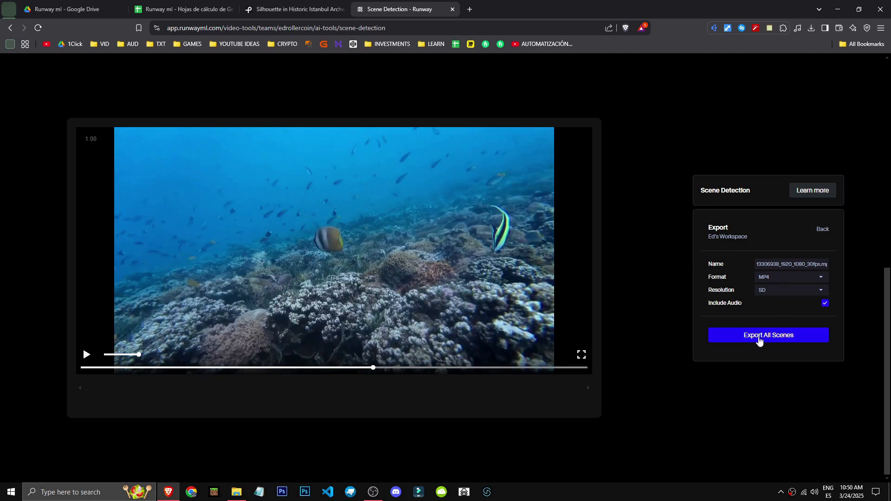
Check the resolution and format options for exporting the scenes and open the Scene Detection tool's help information.
click(780, 290)
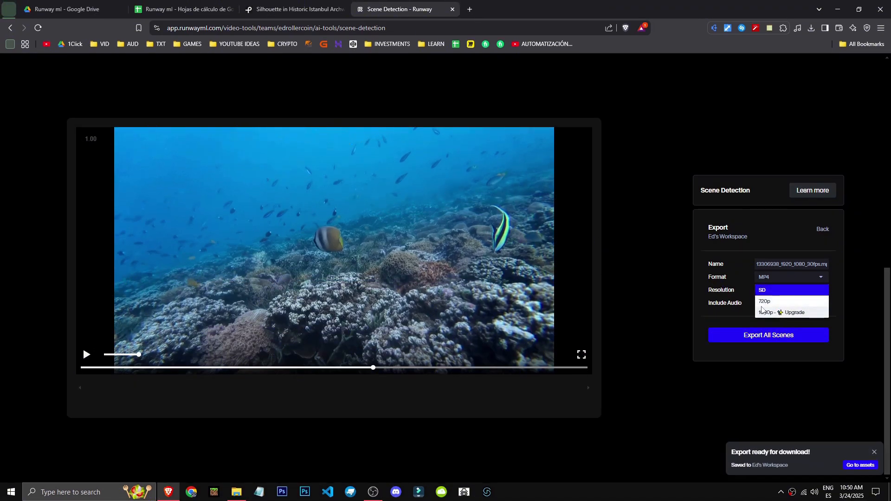
click(707, 278)
click(767, 276)
click(767, 276)
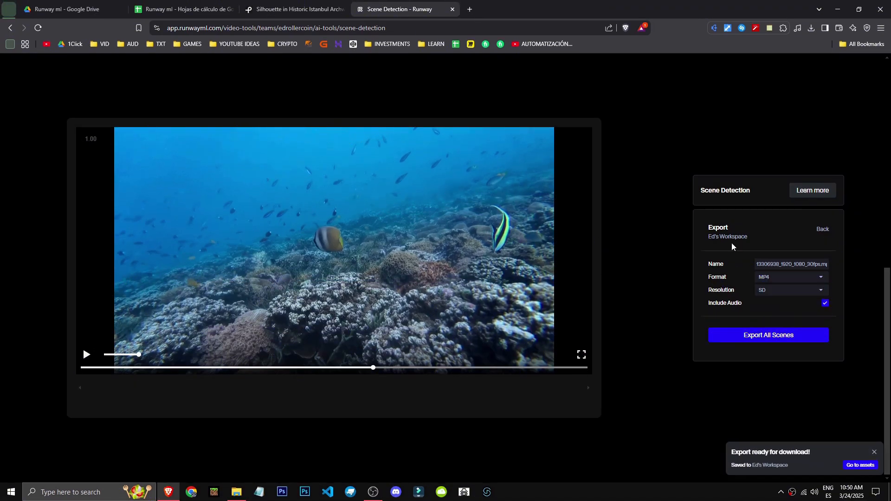
click(812, 191)
drag(712, 191, 748, 179)
drag(688, 199, 803, 195)
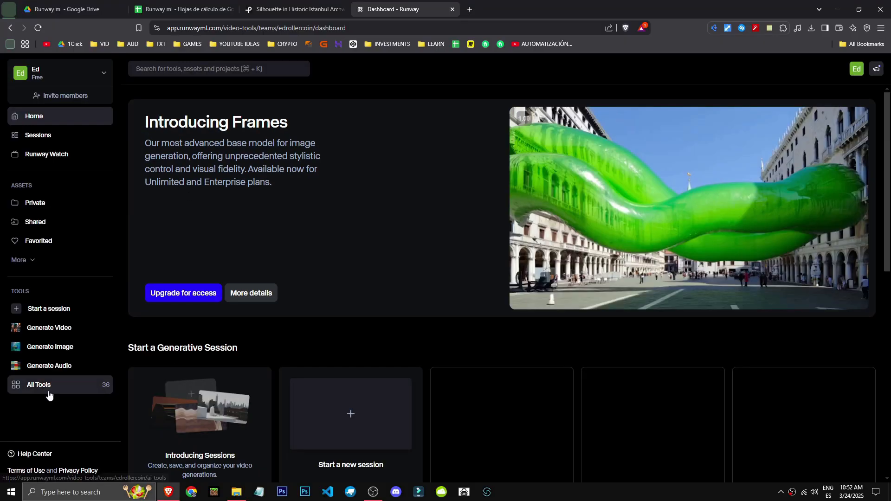
Open the Depth of Field tool from the full tool list and load the underwater fish video.
click(46, 386)
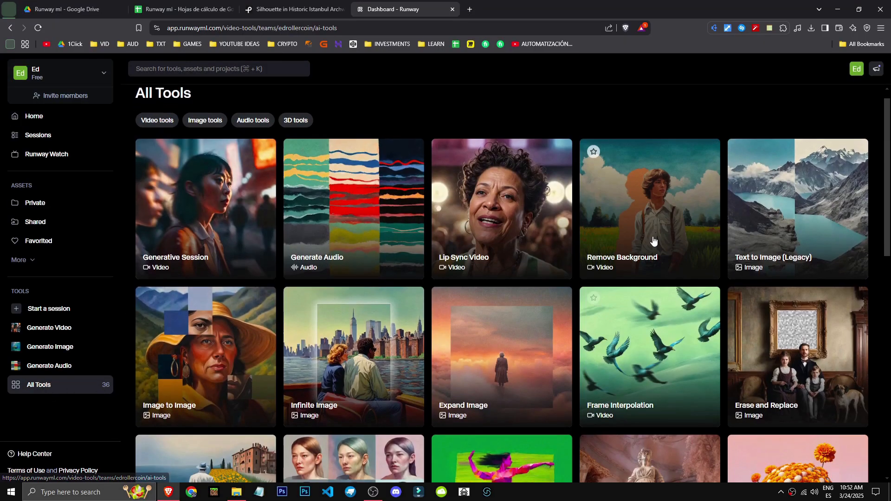
scroll(391, 227, down, 5)
scroll(391, 227, down, 2)
click(829, 233)
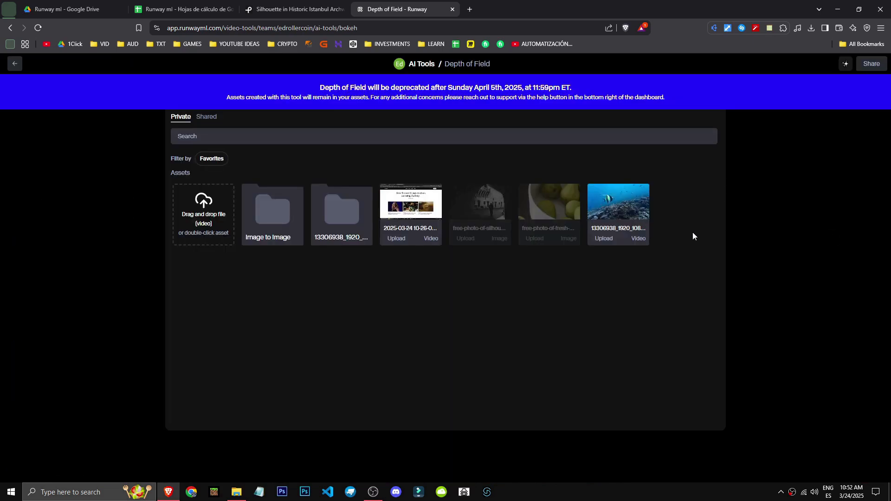
double_click(425, 239)
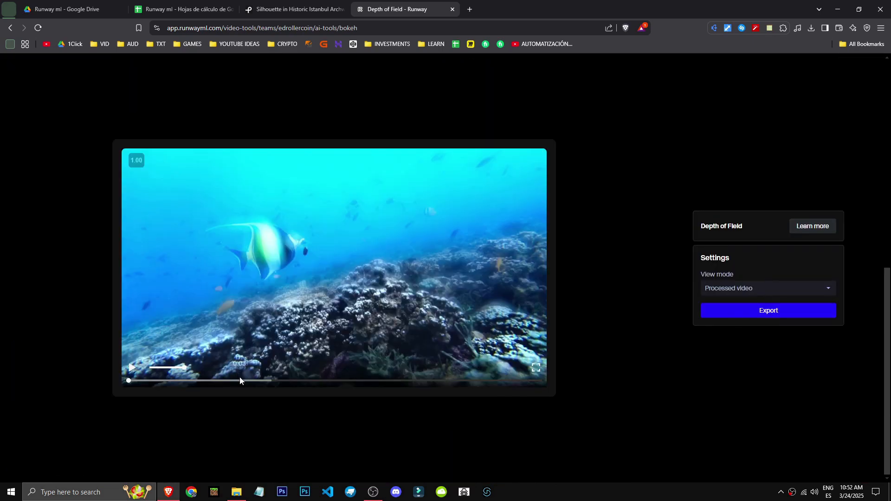
Compare the fish video's original view with its processed depth-of-field view.
drag(241, 381, 316, 388)
click(744, 288)
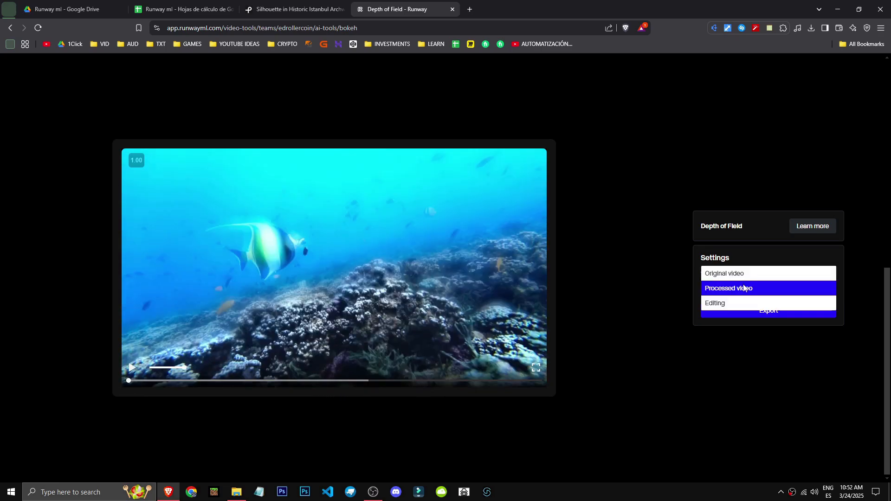
click(743, 277)
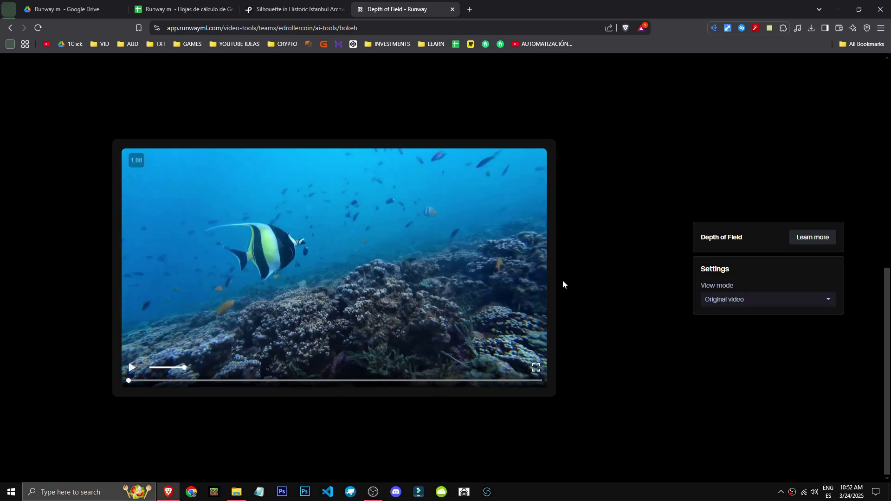
click(771, 297)
click(731, 315)
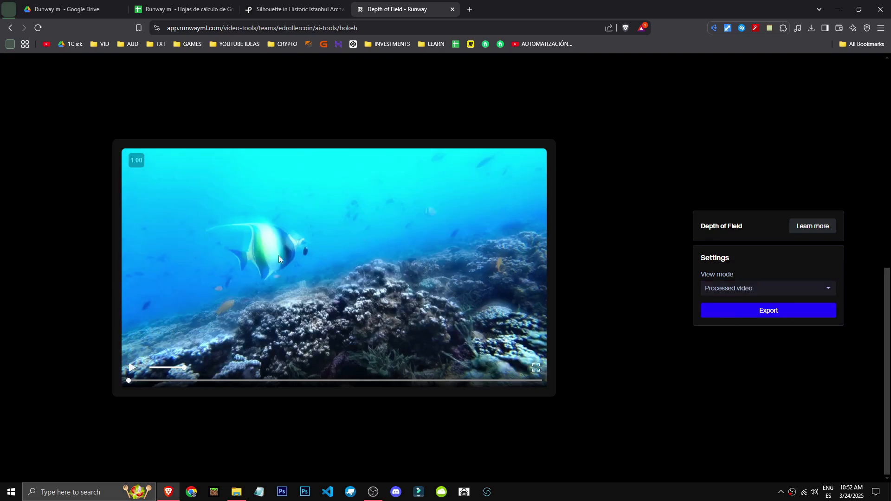
Set the Depth of Field view mode to Editing, then adjust the Focal Distance and lower the Amount.
click(772, 285)
click(741, 305)
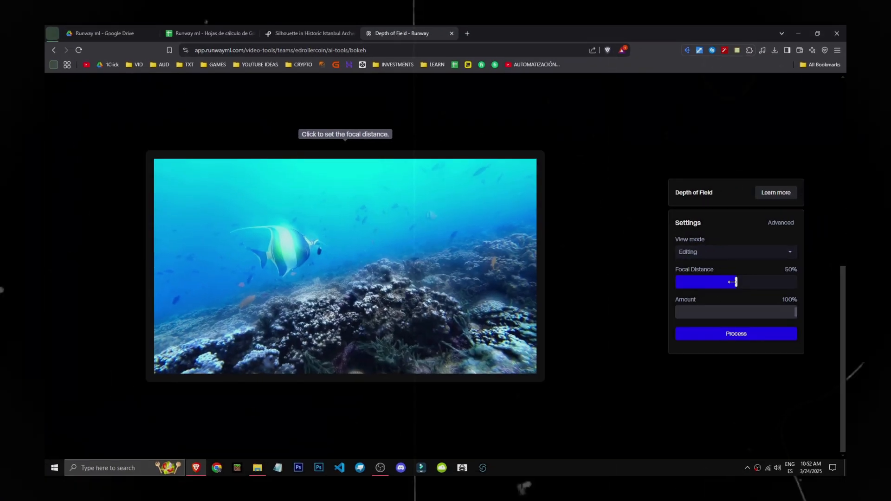
drag(731, 283, 742, 299)
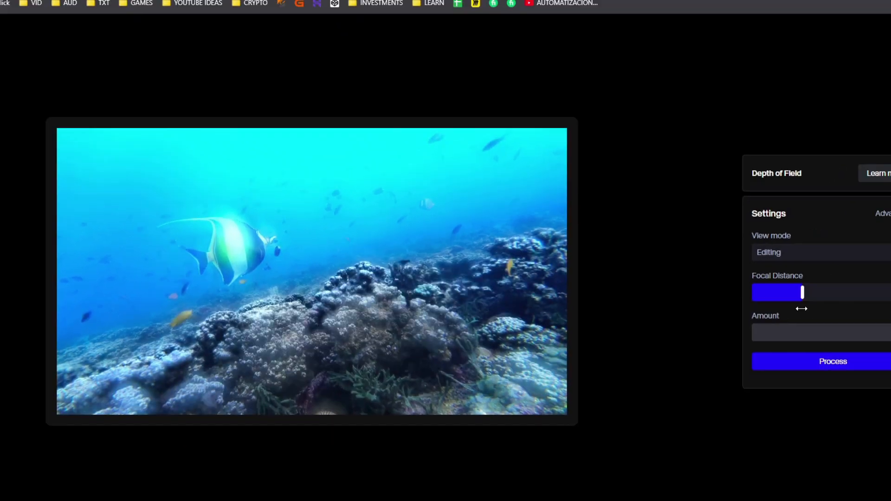
mouse_move(801, 309)
mouse_down()
mouse_move(777, 307)
mouse_move(789, 303)
mouse_up()
drag(803, 321, 754, 316)
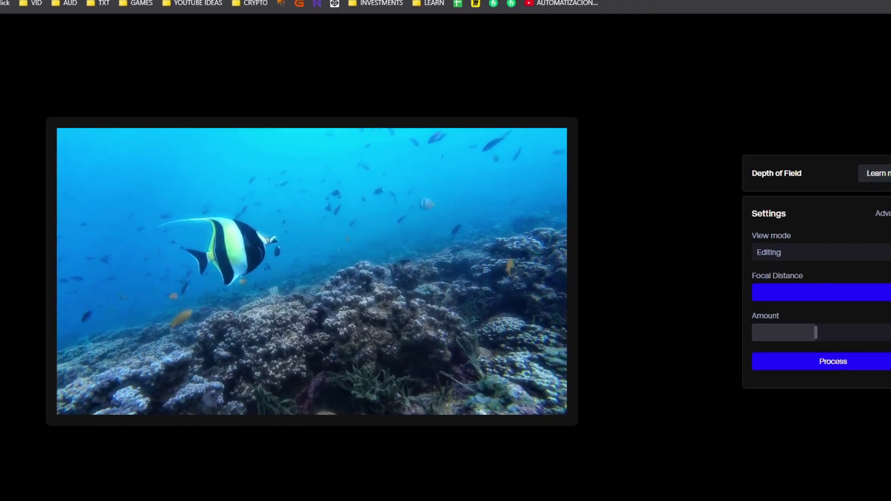
drag(890, 292, 819, 286)
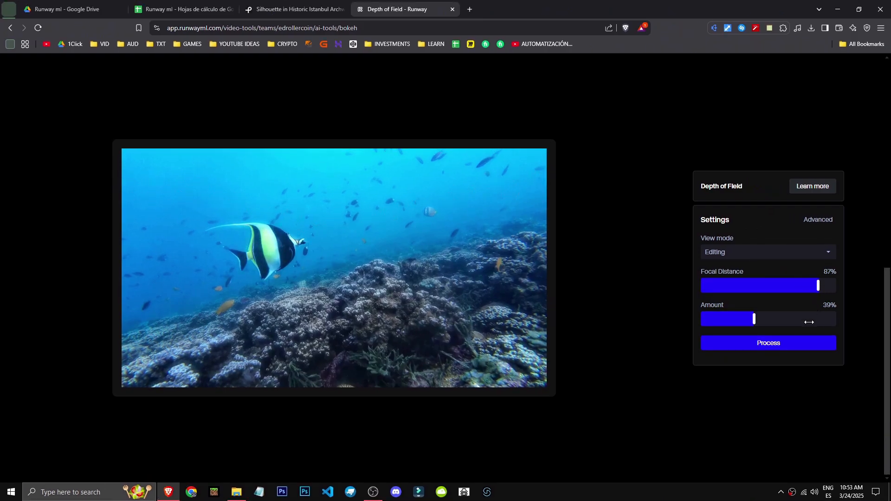
drag(753, 319, 732, 317)
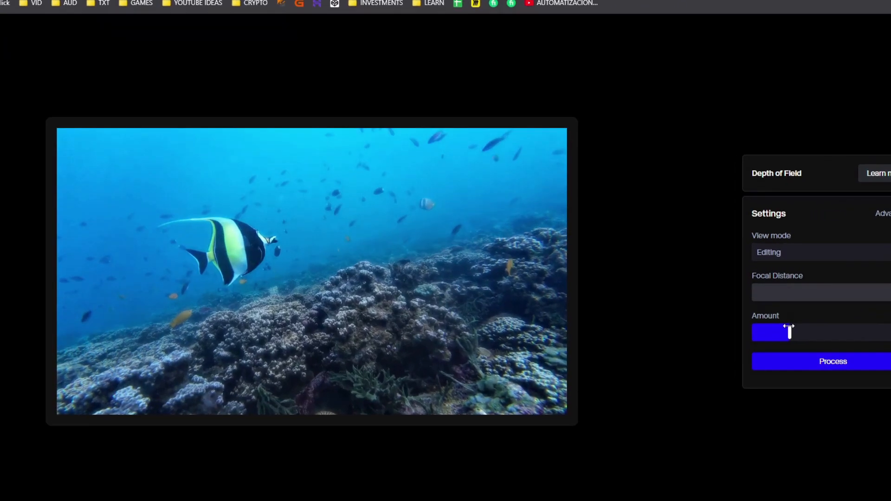
click(450, 330)
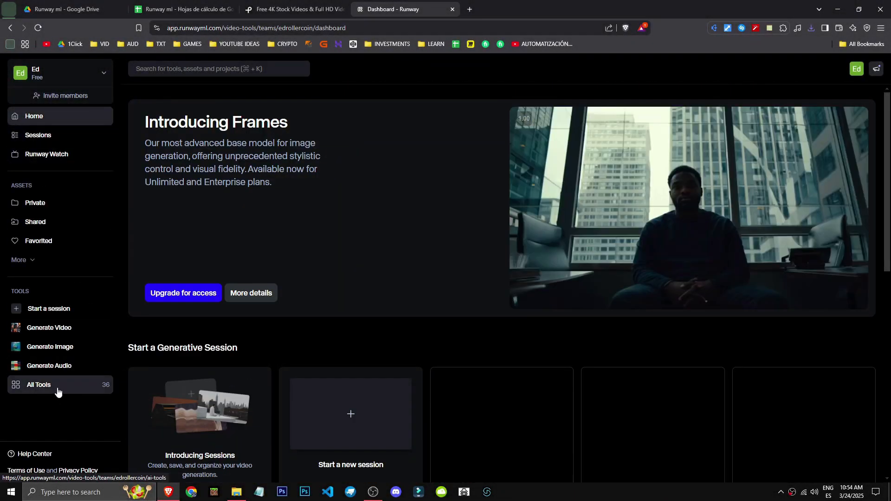
Open the Blur Faces tool from the full tool list and upload the vertical café video from the Downloads folder.
click(58, 389)
scroll(603, 381, down, 7)
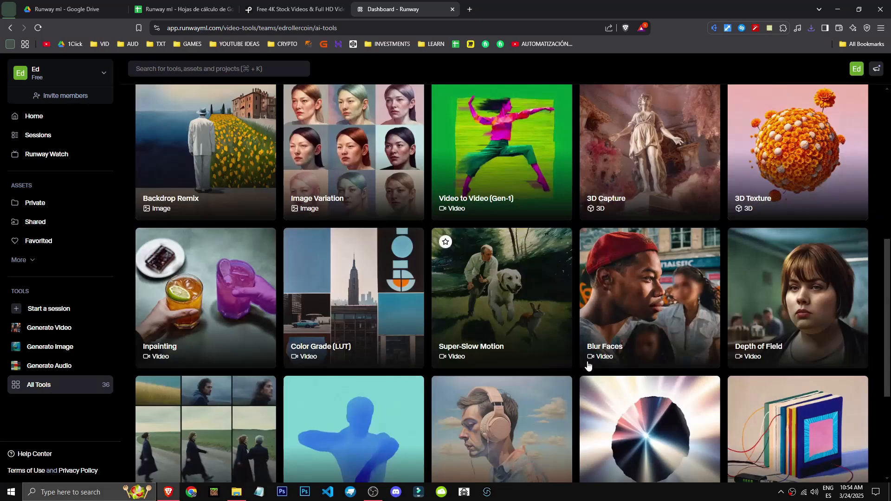
click(657, 328)
click(199, 204)
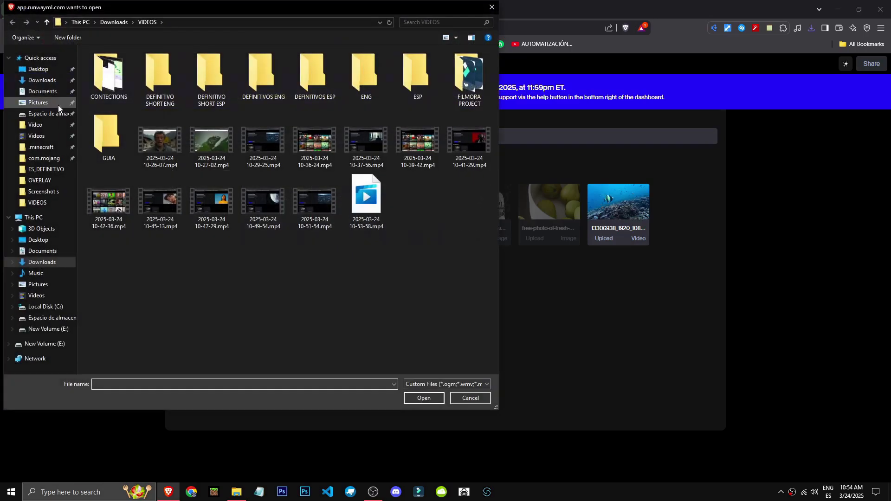
click(43, 81)
double_click(169, 78)
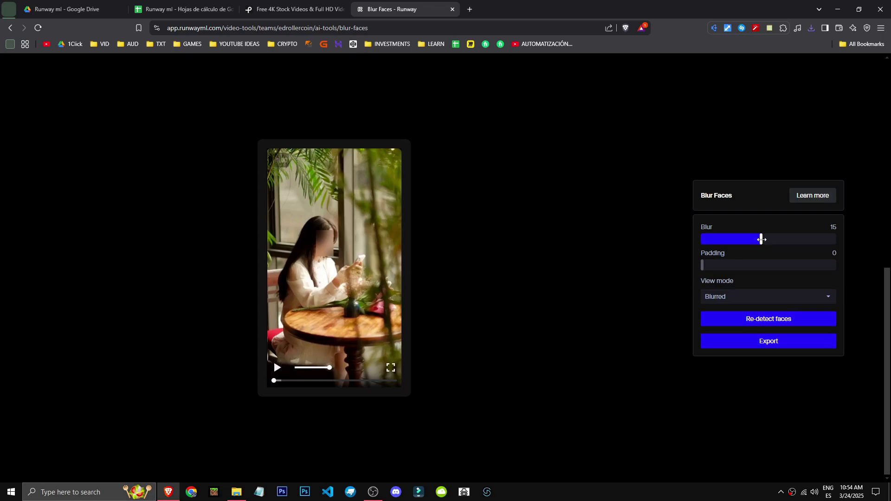
Raise the Blur strength slightly for the woman's face in the café video and return to the full tool list.
drag(760, 238, 766, 239)
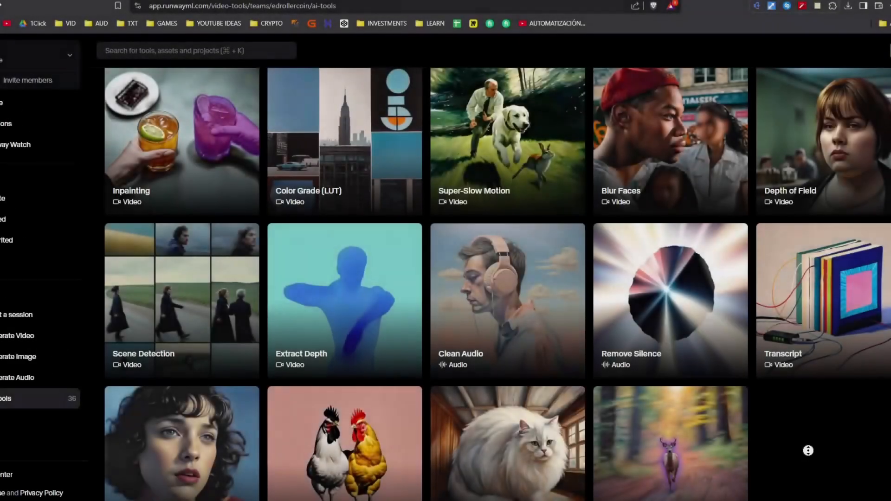
scroll(446, 278, up, 10)
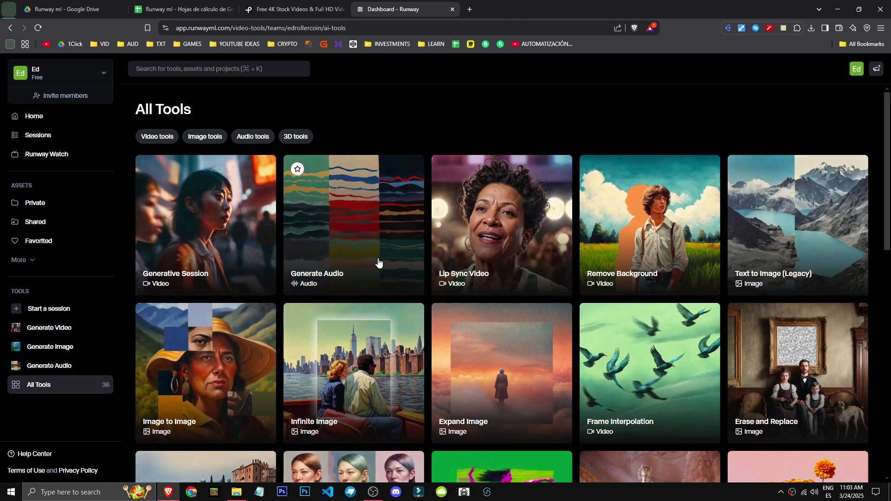
Load the fish video from the private assets into the Super-Slow Motion tool and process it at a lower Speed.
scroll(453, 234, down, 10)
click(512, 212)
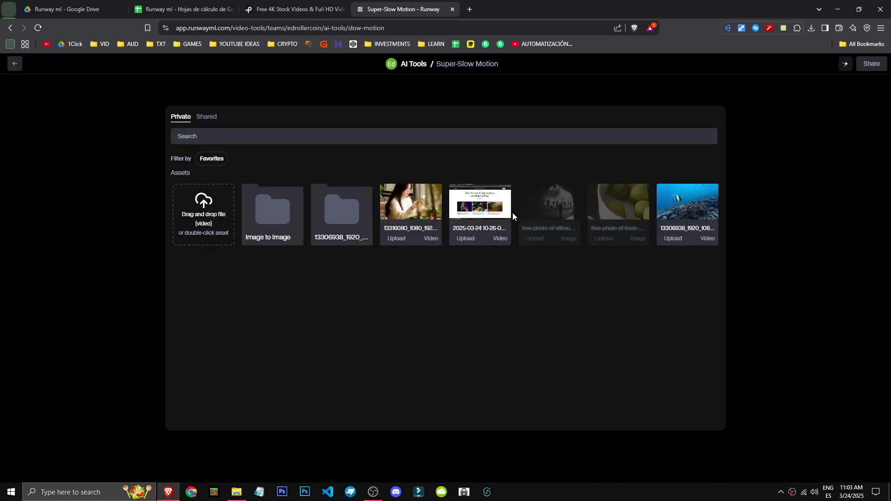
double_click(688, 220)
click(131, 367)
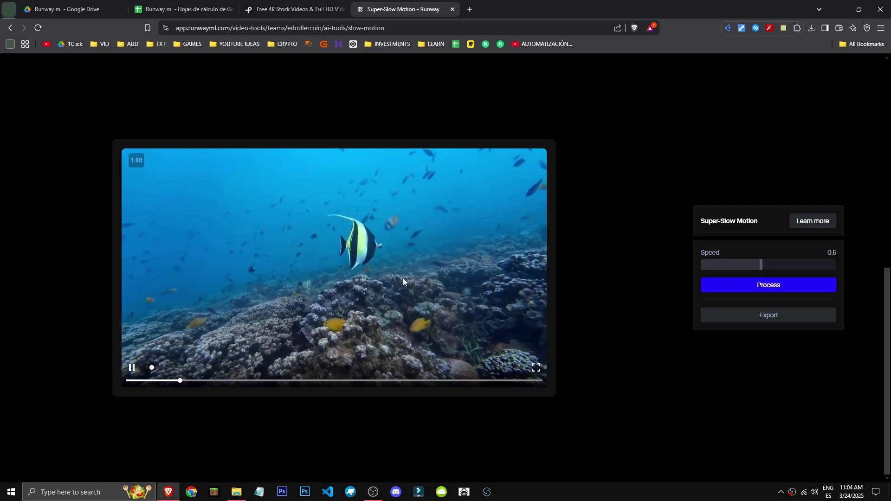
drag(761, 265, 716, 265)
click(740, 290)
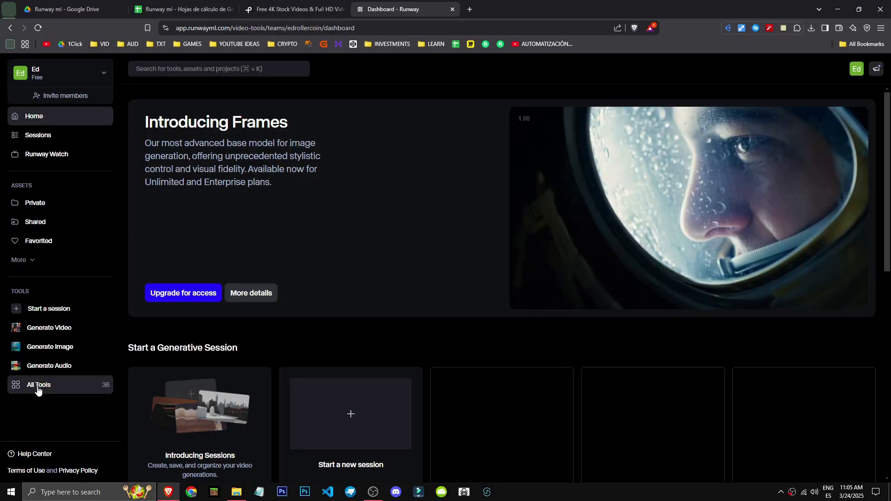
Open the Color Grade (LUT) tool from the full tool list and load the fish video from the private assets.
click(2, 398)
scroll(648, 342, down, 10)
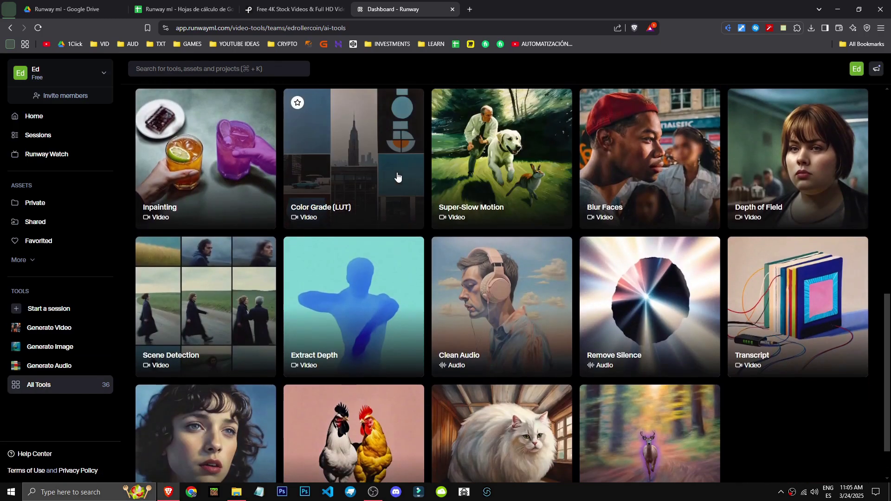
scroll(315, 400, up, 1)
scroll(316, 399, up, 2)
click(386, 302)
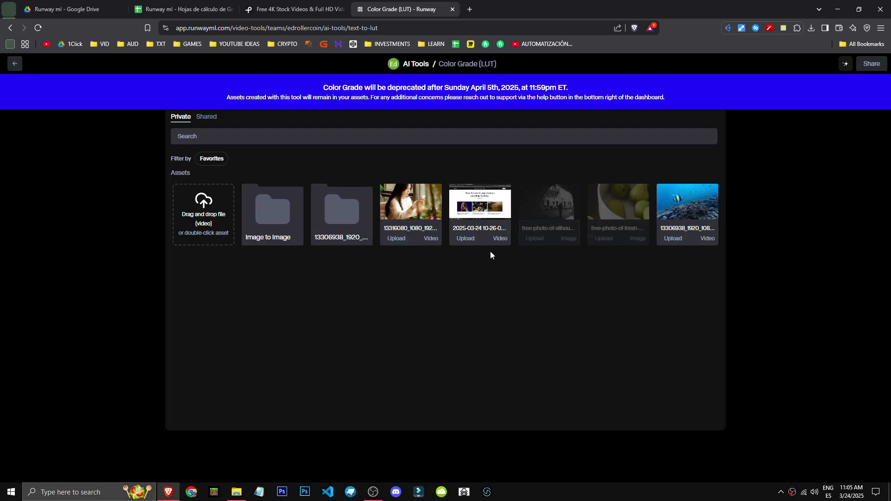
double_click(691, 202)
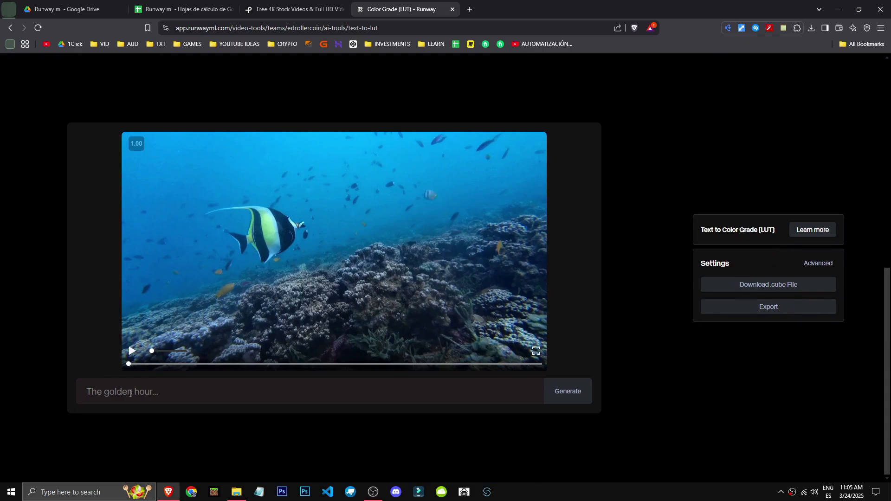
Generate a color grade from the prompt "the golden hour" and compare it with the original video.
text(the golden hour)
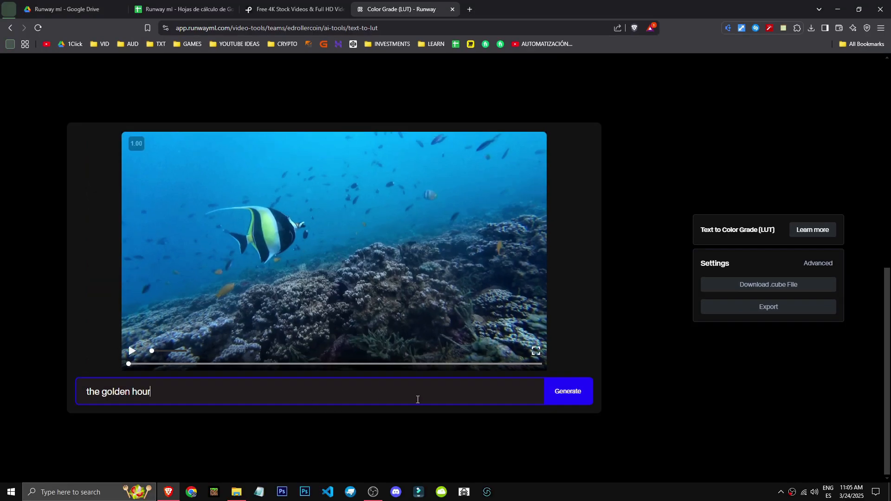
click(566, 392)
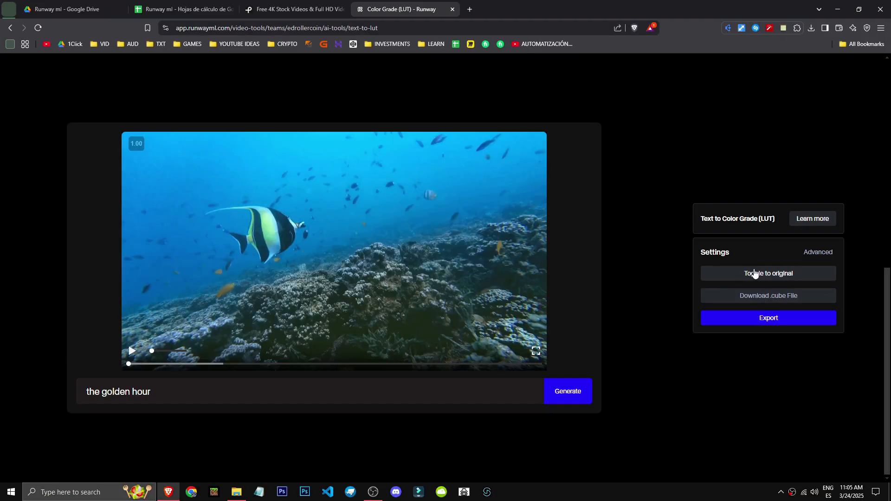
click(784, 276)
click(756, 285)
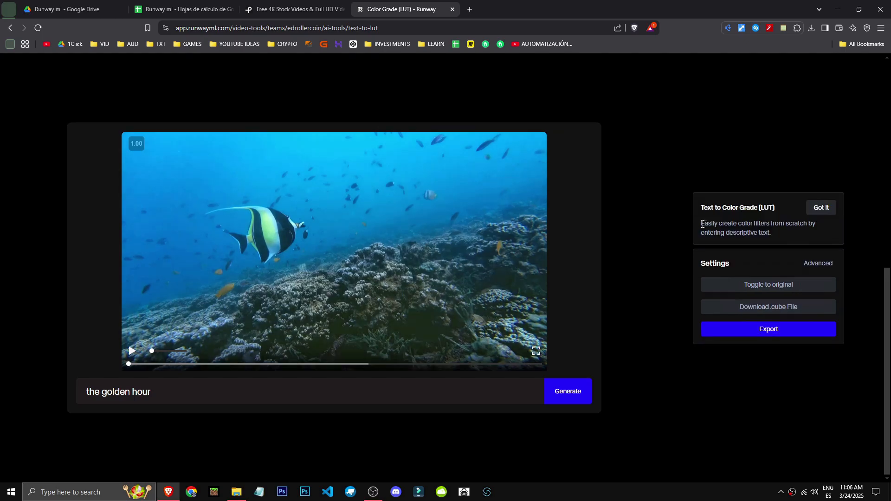
Read the description of the Text to Color Grade (LUT) tool.
drag(701, 224, 776, 226)
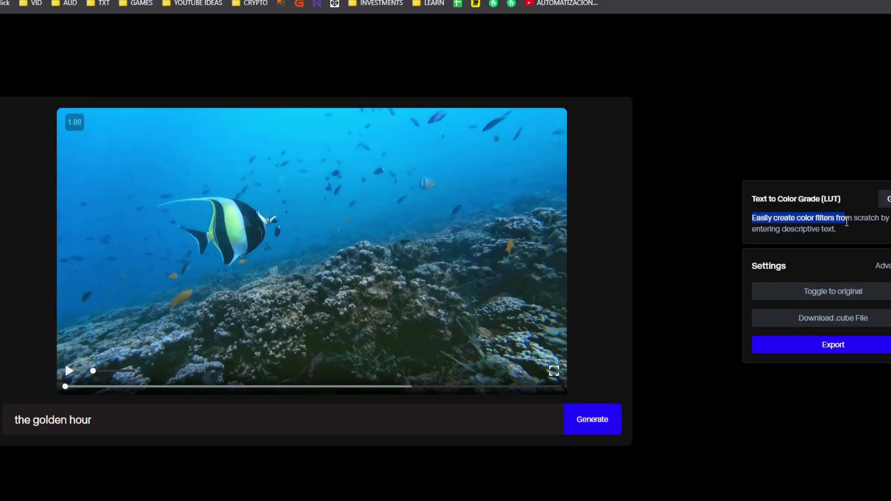
click(858, 231)
drag(847, 222, 823, 220)
click(843, 235)
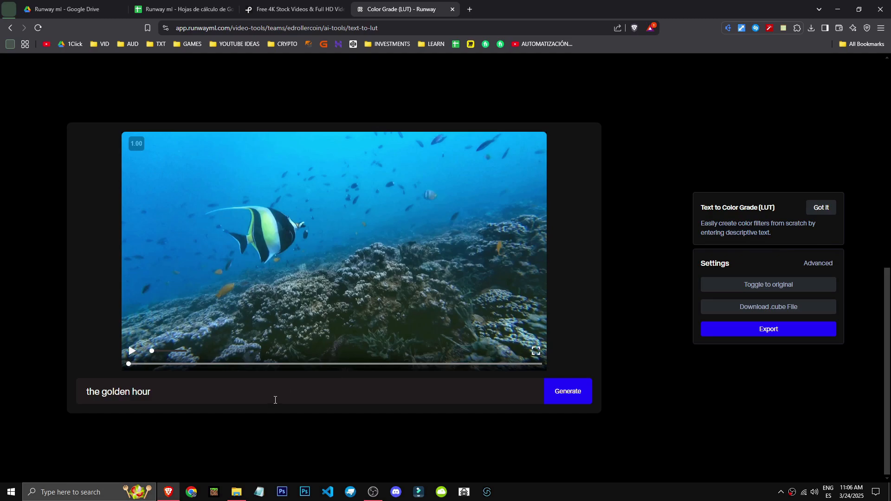
Replace the color grade prompt with "Dark blue sea" and generate the new look for the fish video.
key(Return)
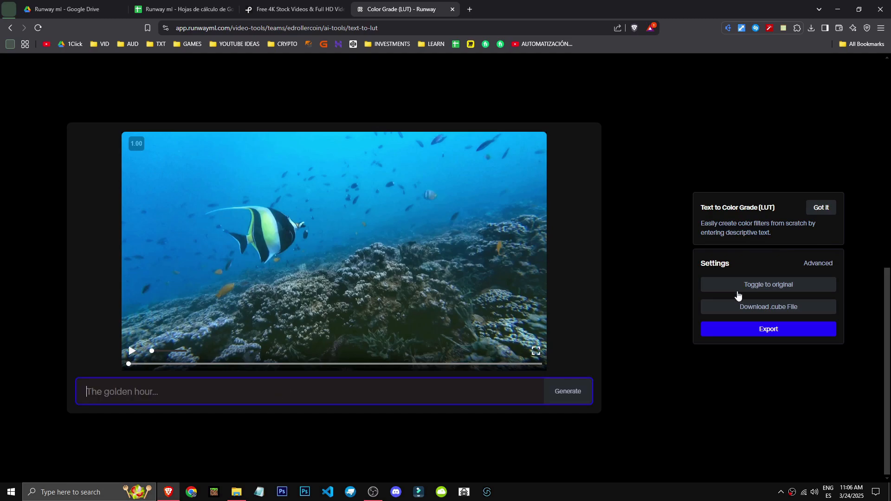
text(Bl)
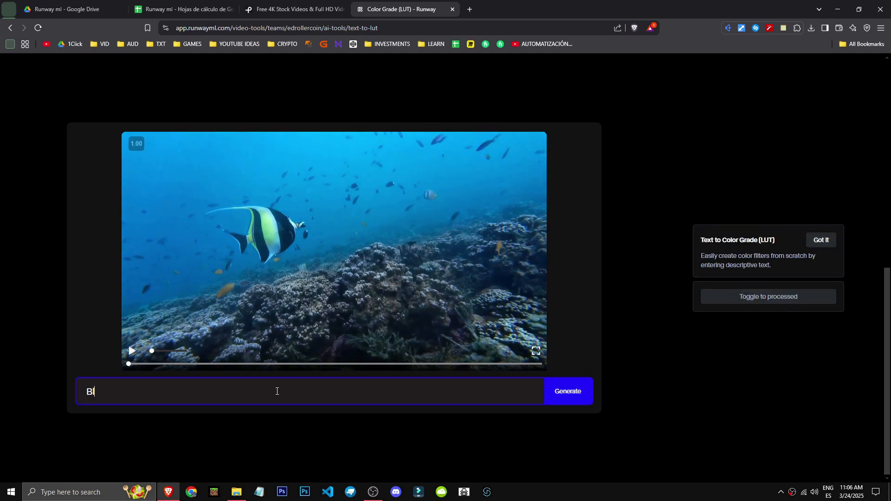
text(ue sea,)
key(BackSpace)
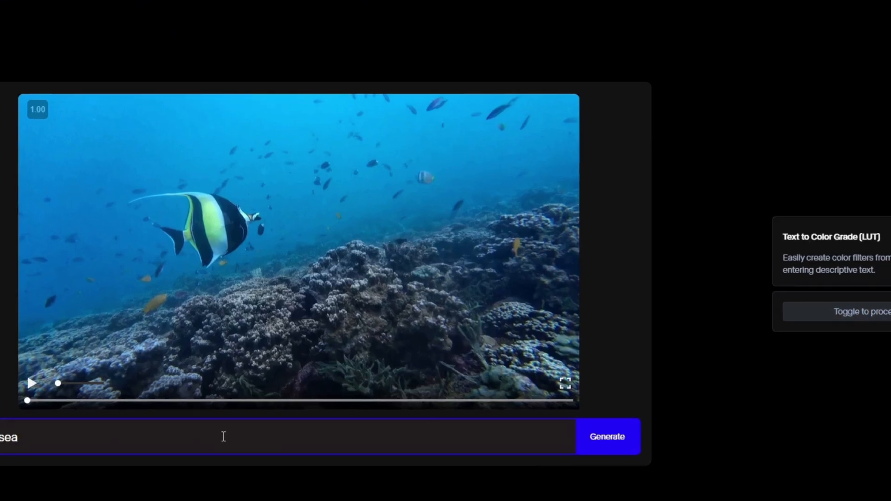
key(BackSpace)
key(BackSpace)
key(BackSpace)
key(BackSpace)
key(BackSpace)
key(BackSpace)
key(BackSpace)
key(BackSpace)
text(Dark)
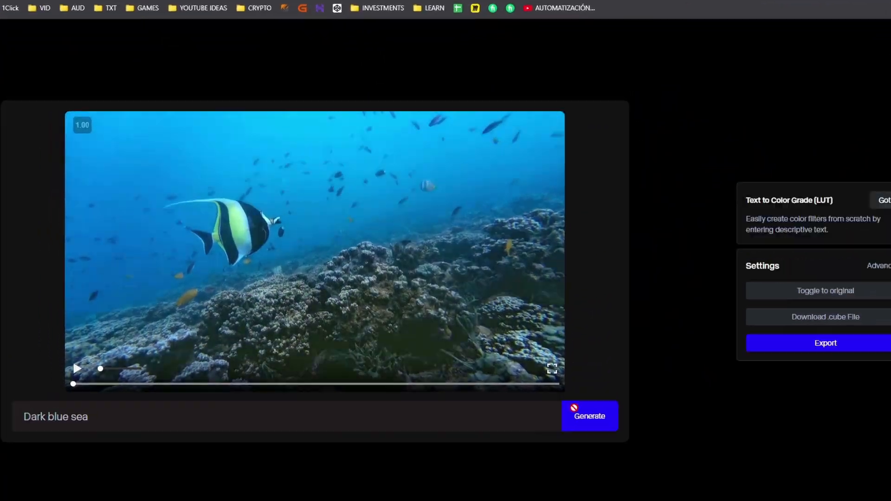
click(575, 410)
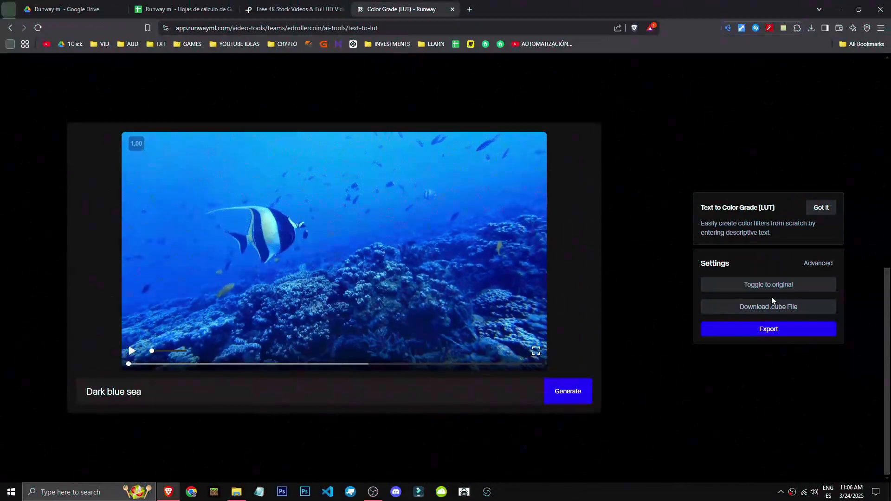
mouse_move(165, 392)
mouse_down()
mouse_move(77, 400)
mouse_move(264, 398)
mouse_move(94, 396)
mouse_move(168, 386)
mouse_up()
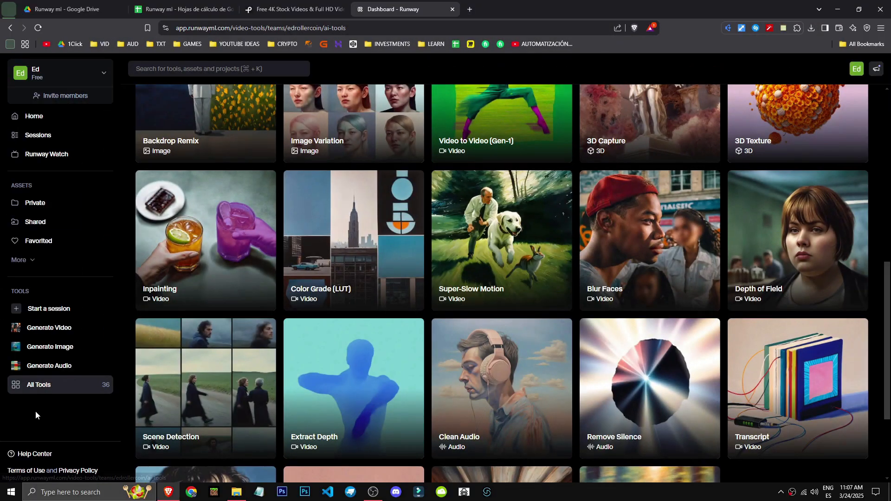
Try to open the Inpainting tool and review the subscription plans from Free to Enterprise.
click(191, 269)
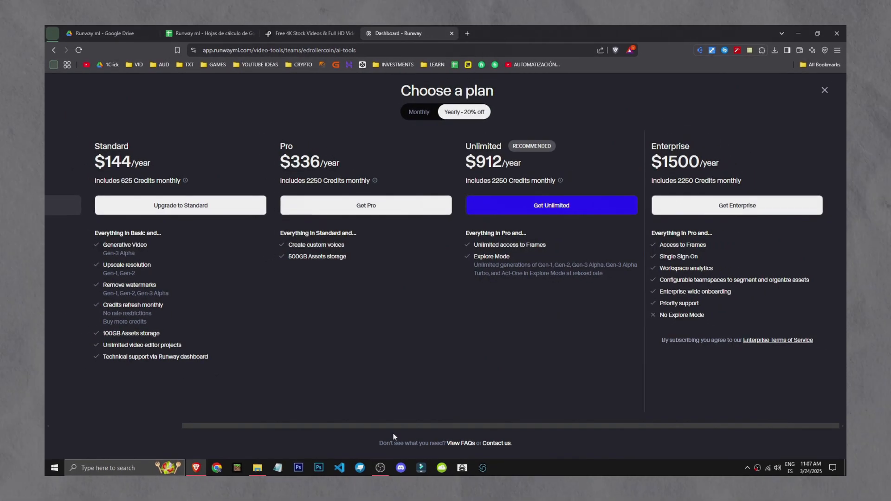
drag(393, 444, 237, 445)
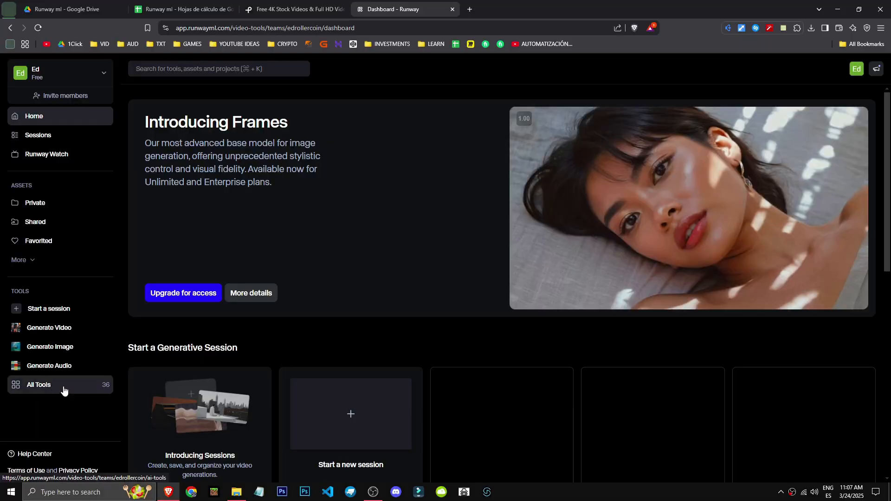
click(62, 388)
Open the 3D Texture tool from the full tool list and generate a texture from the prompt "Mushroom".
scroll(185, 345, down, 6)
scroll(189, 342, down, 4)
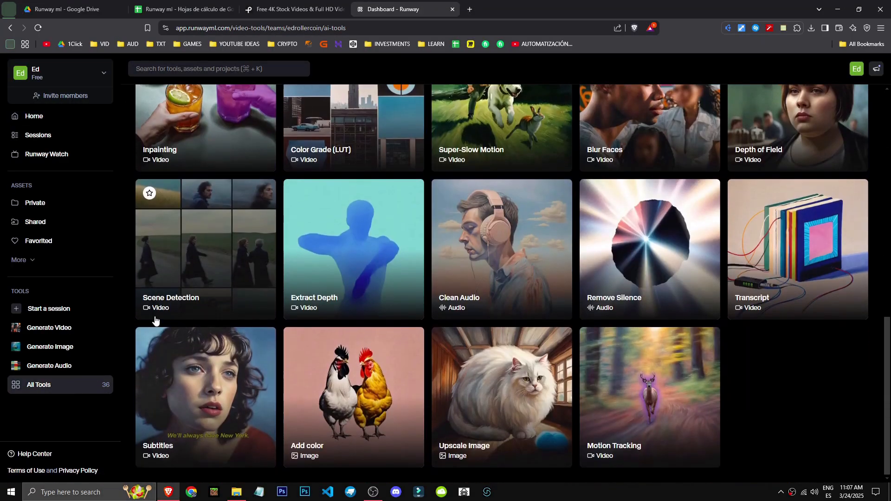
scroll(247, 227, up, 3)
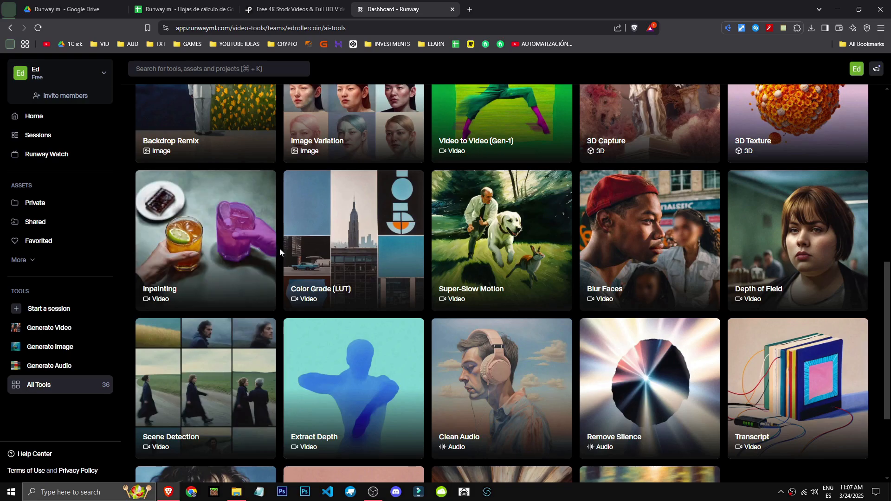
scroll(279, 249, up, 1)
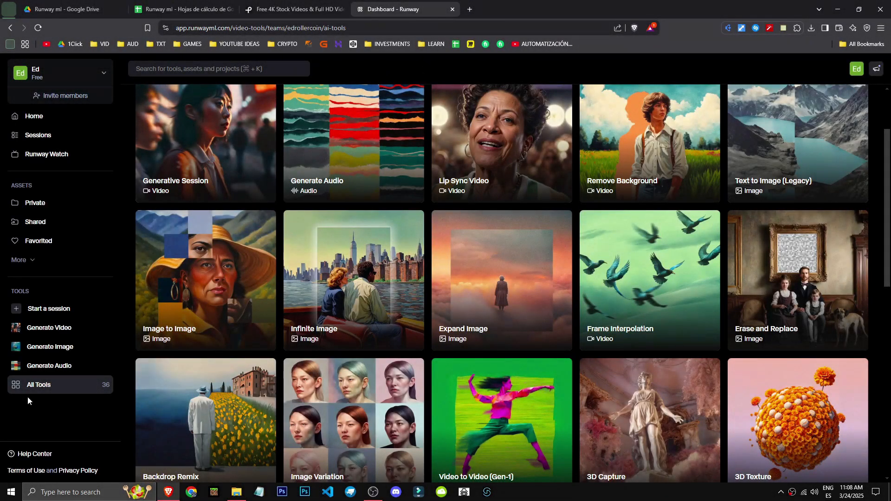
scroll(557, 279, down, 1)
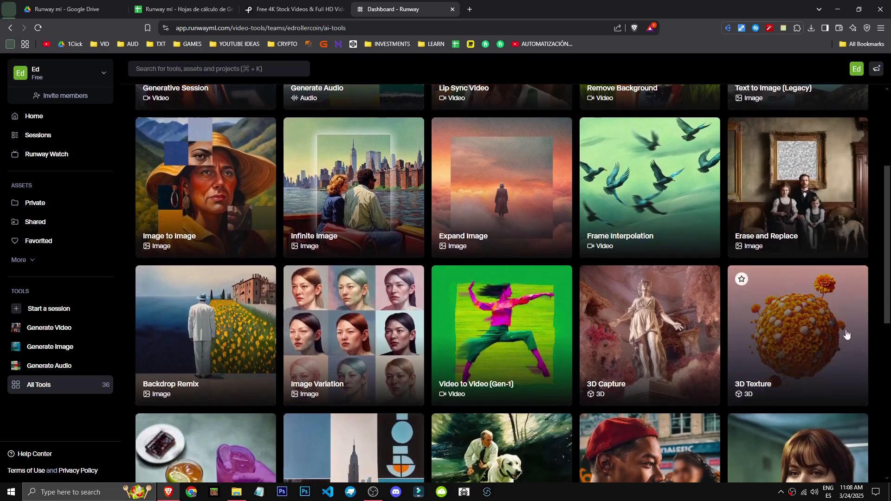
click(820, 362)
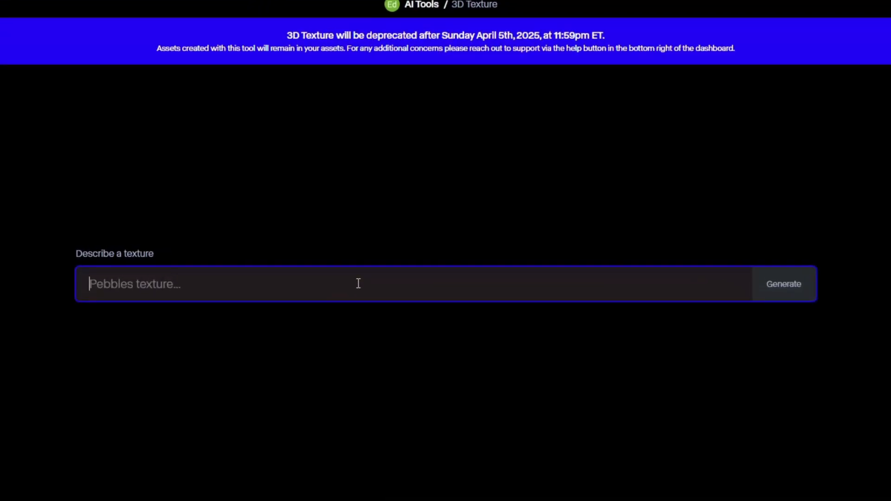
text(Mushroom)
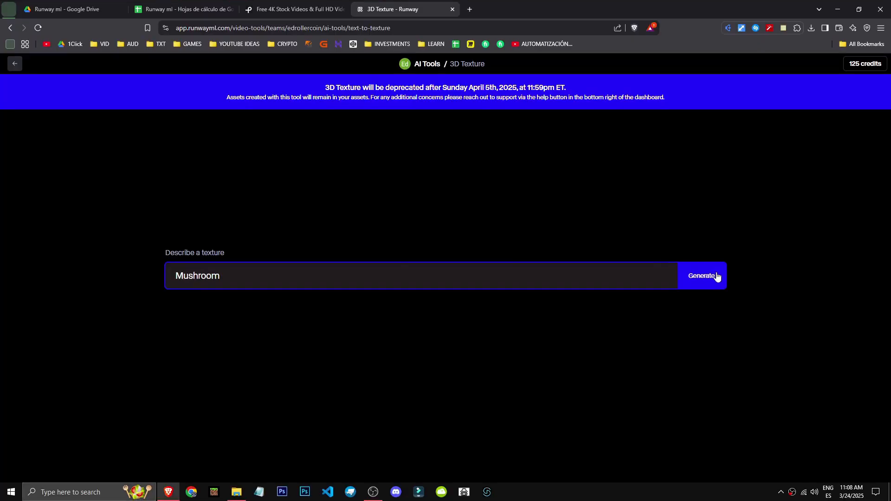
click(783, 284)
scroll(695, 274, down, 3)
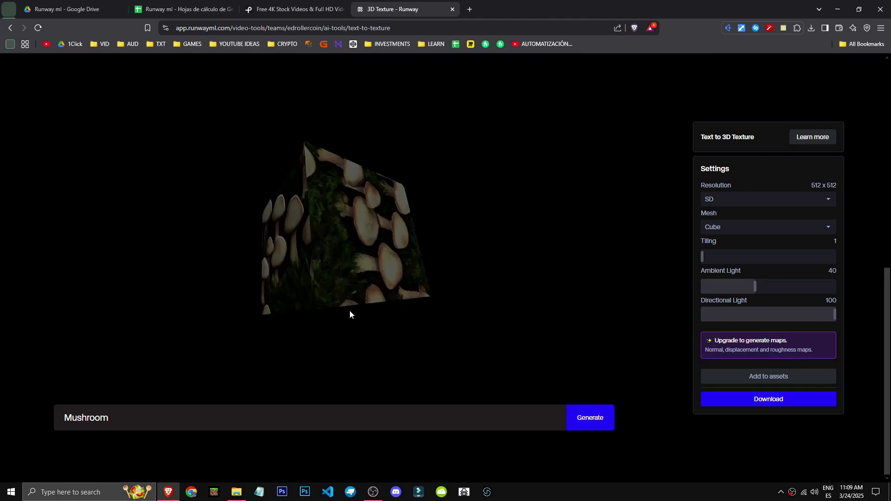
Replace the texture prompt with "grass" and generate the new texture.
click(213, 420)
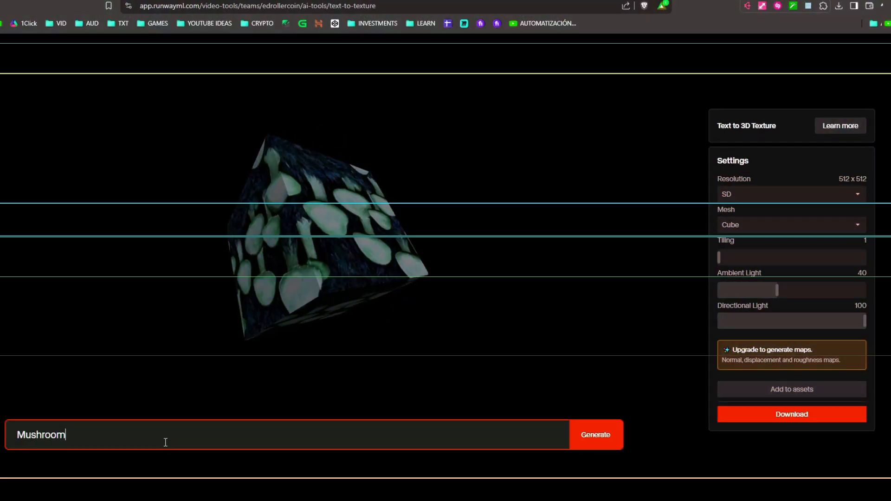
key(ctrl+a)
text(grass)
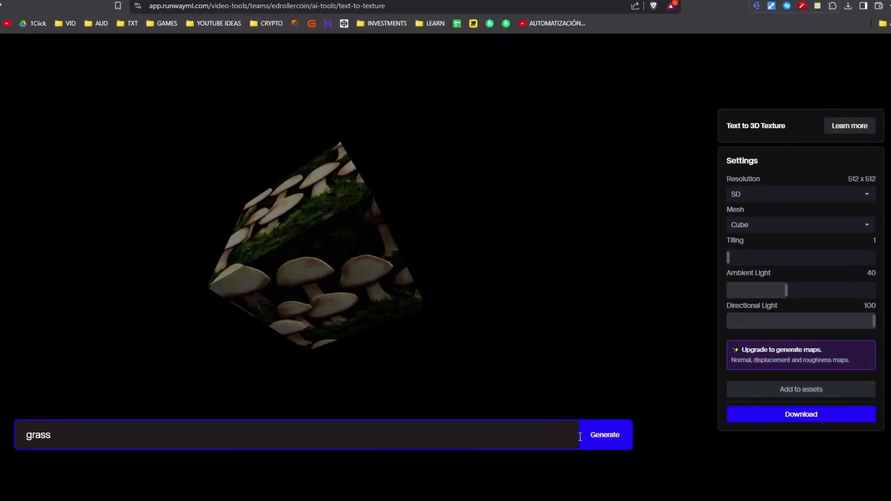
click(590, 431)
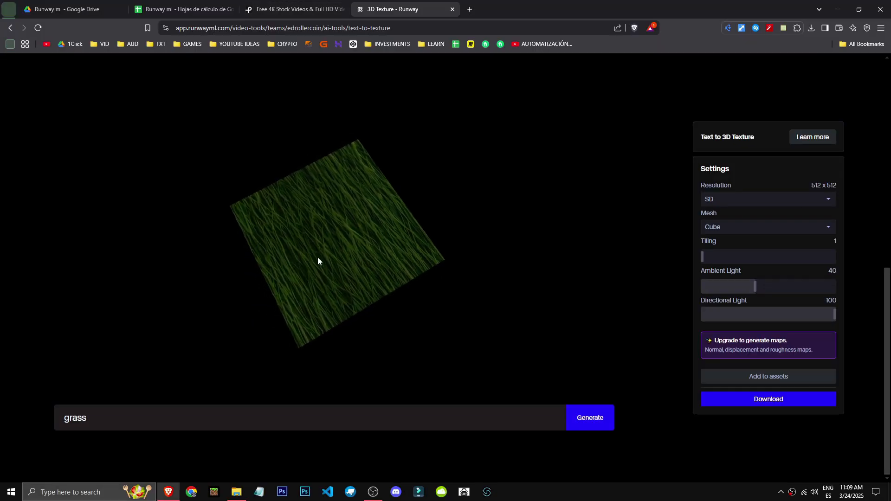
Try to change the texture's mesh to Sphere, and submit the crash report.
click(735, 203)
click(735, 204)
click(705, 226)
click(731, 241)
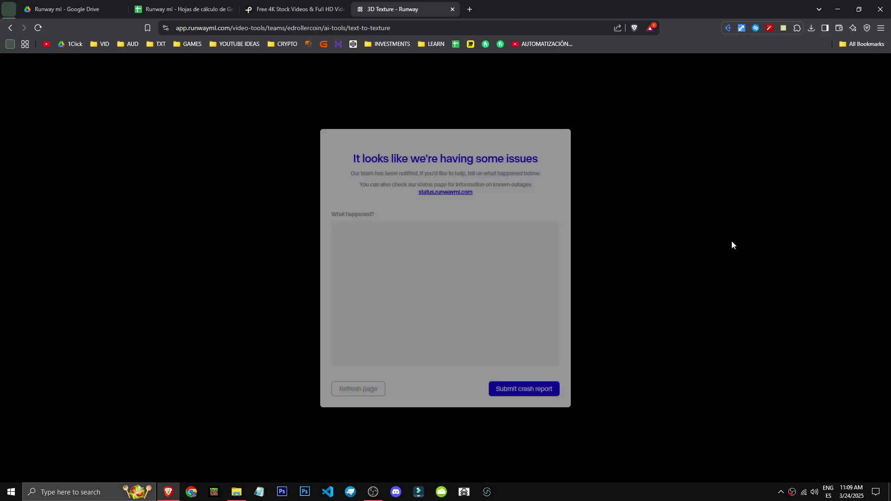
click(523, 390)
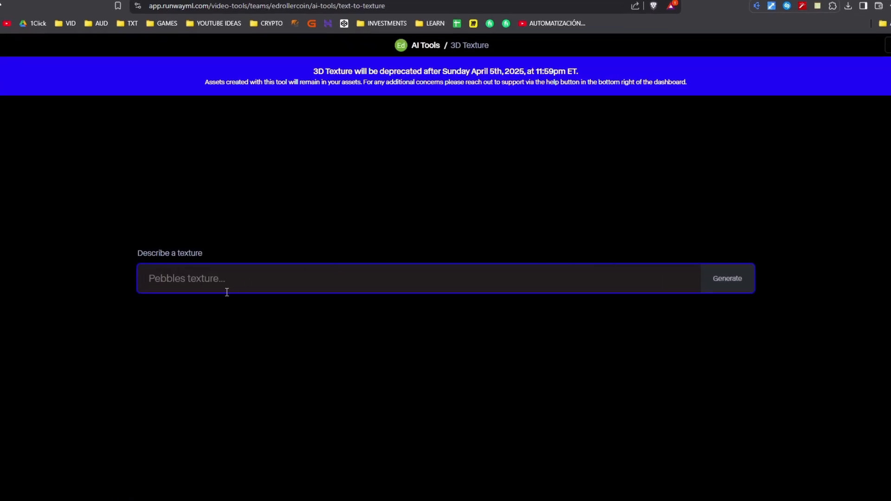
Generate the 3D texture again from an empty page with the prompt "grass".
text(grass)
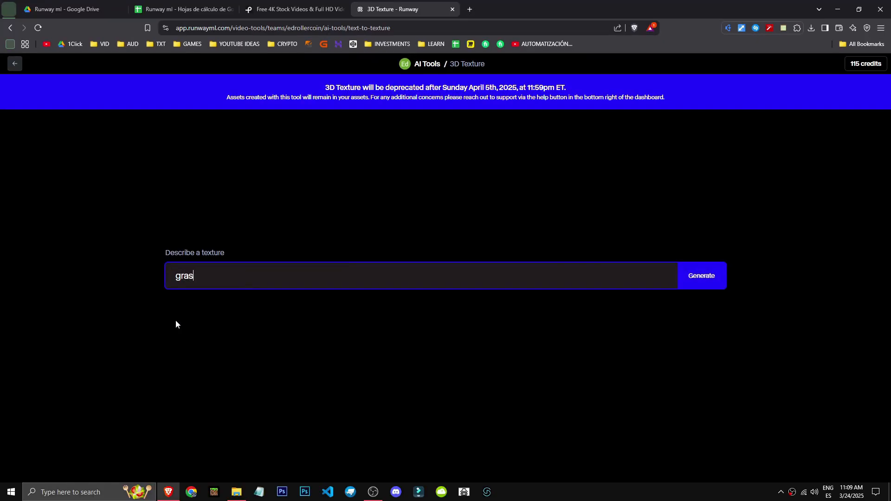
click(725, 284)
scroll(724, 276, down, 2)
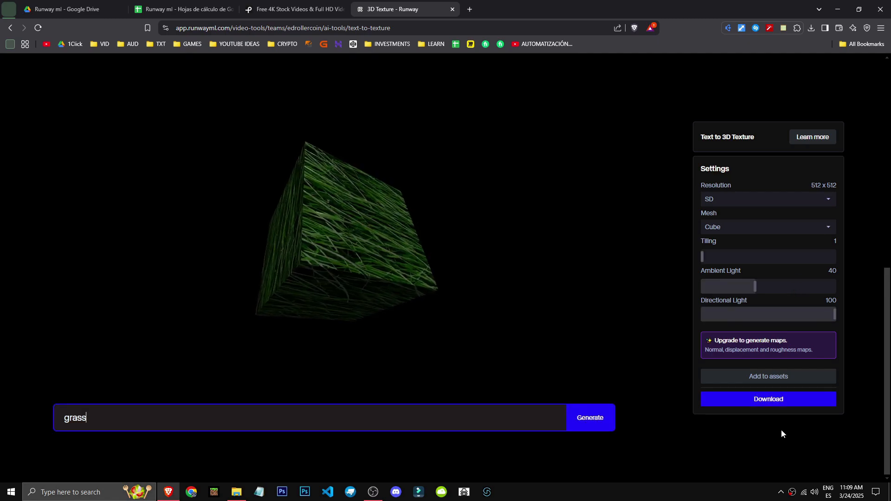
Set the grass texture's Ambient Light to 100 and try a Directional Light of 26.
click(760, 285)
drag(760, 284, 866, 294)
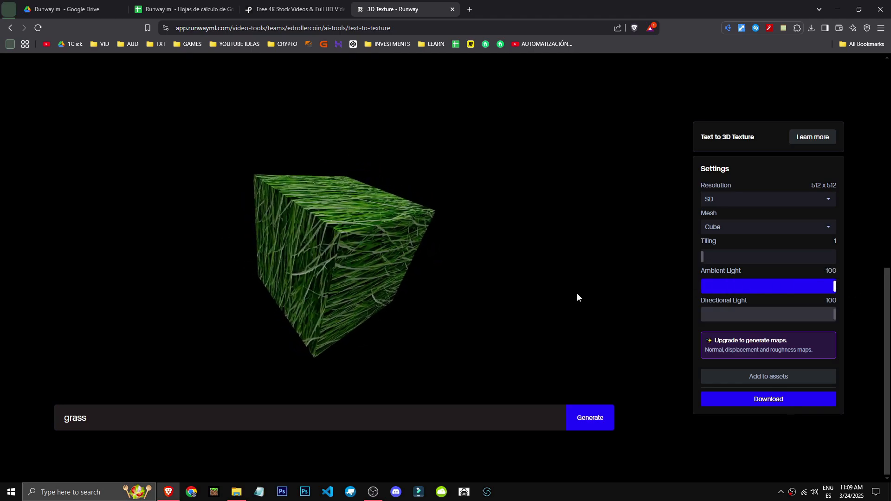
drag(797, 310, 736, 313)
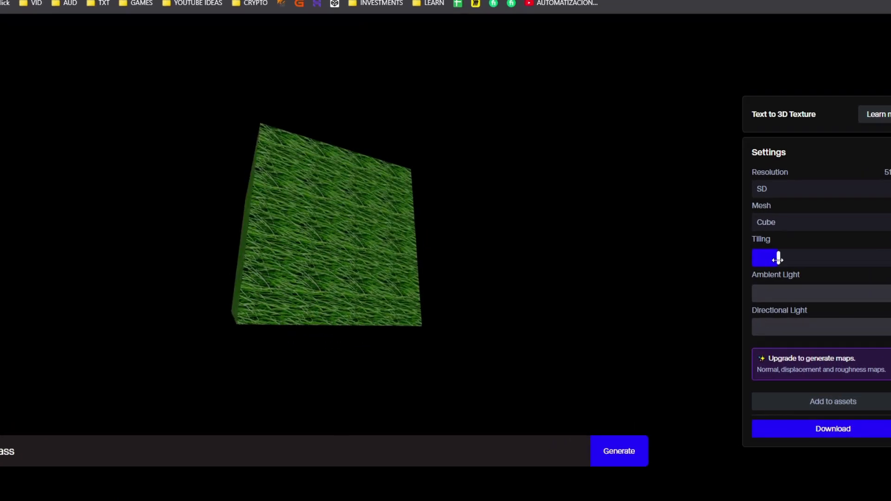
Set the grass texture's Tiling to 4 and change its mesh to Image.
drag(722, 258, 772, 268)
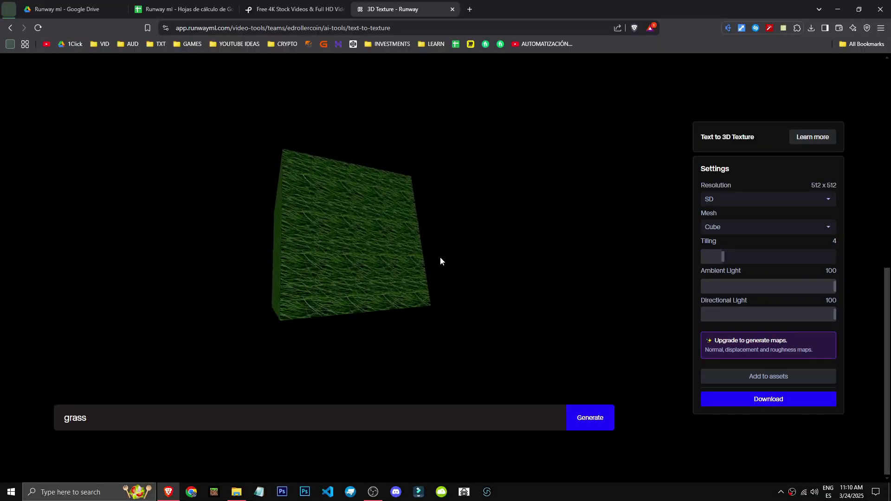
click(753, 228)
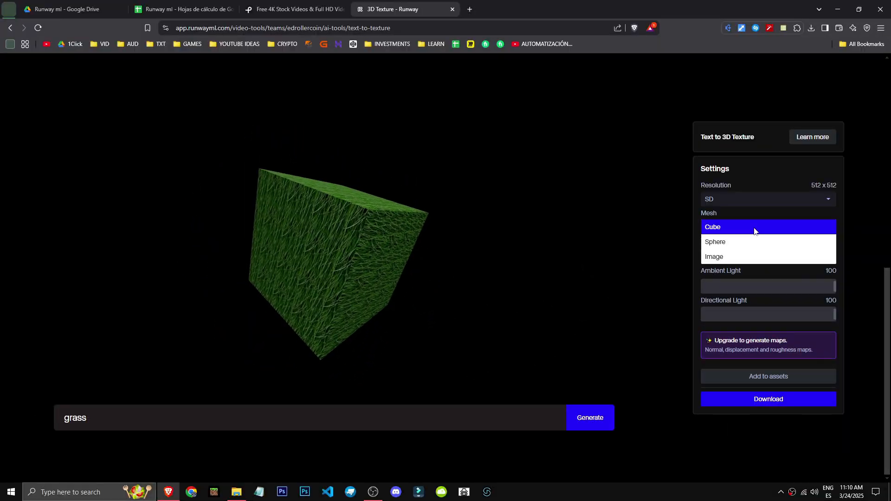
click(749, 255)
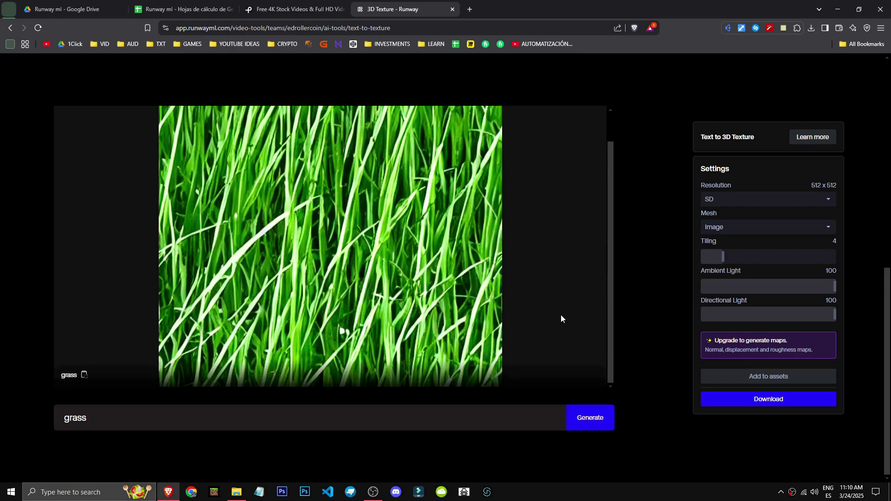
Try another mesh for the grass texture, and submit the crash report.
click(778, 225)
click(769, 214)
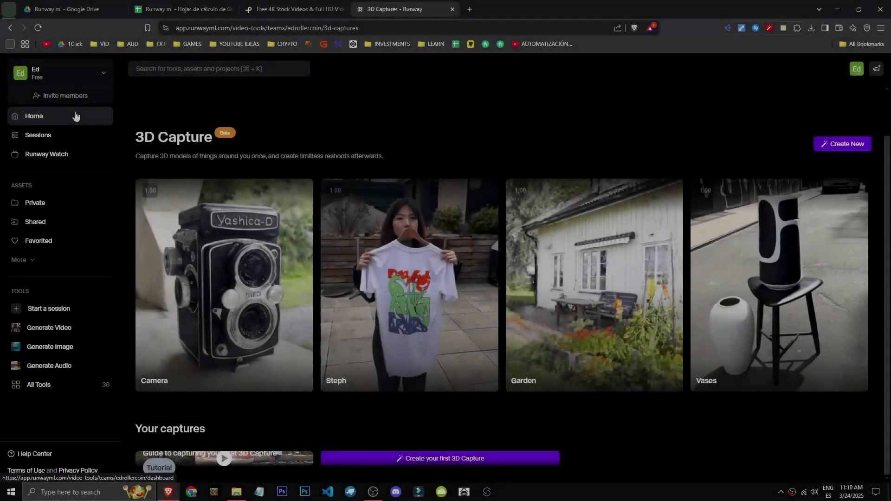
Return to the dashboard and open the 3D Capture tool from the full tools list.
click(75, 115)
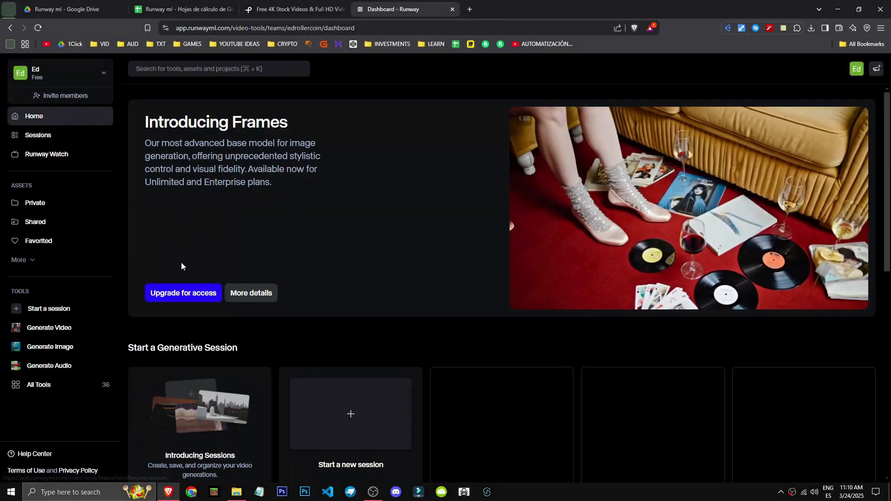
click(51, 385)
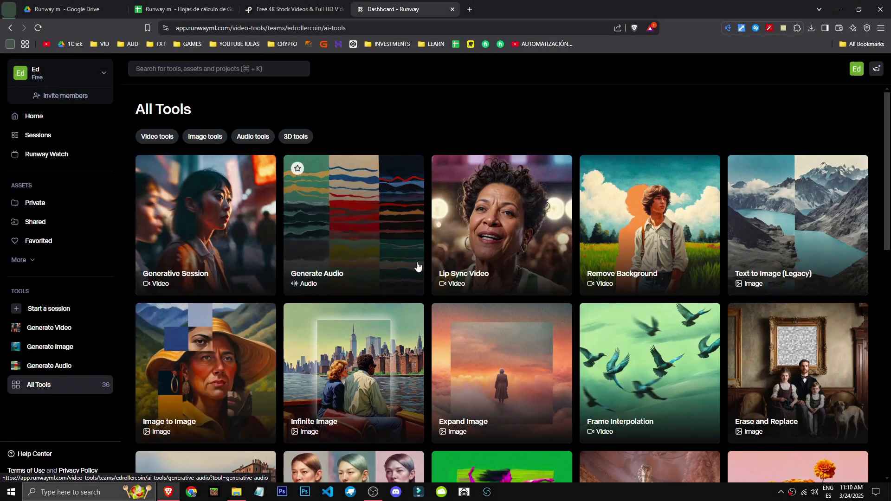
scroll(464, 260, down, 3)
scroll(501, 249, down, 1)
click(642, 358)
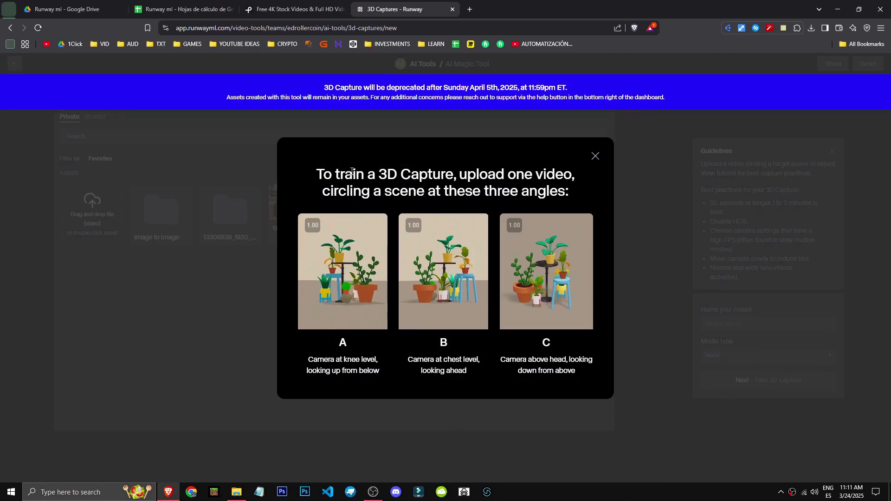
Read the camera-angle instructions for 3D Capture, dismiss them, and review the best-practice guidelines.
drag(315, 174, 570, 191)
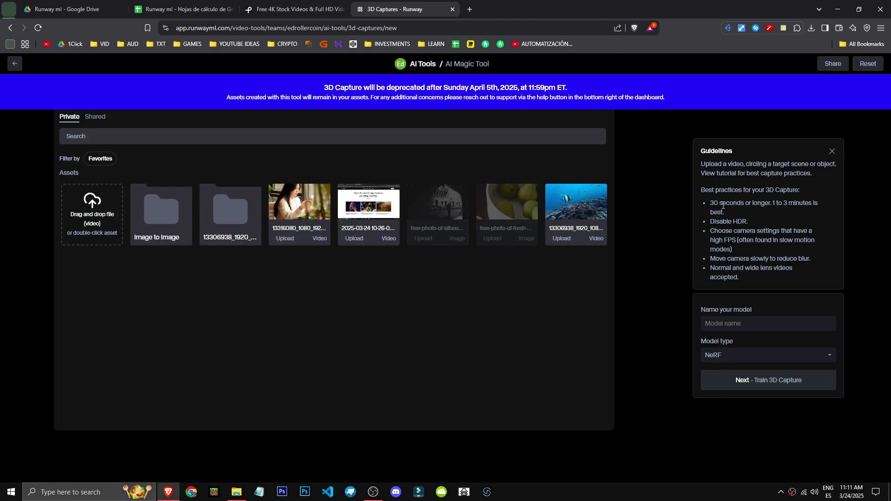
click(811, 208)
drag(816, 230, 812, 249)
click(747, 248)
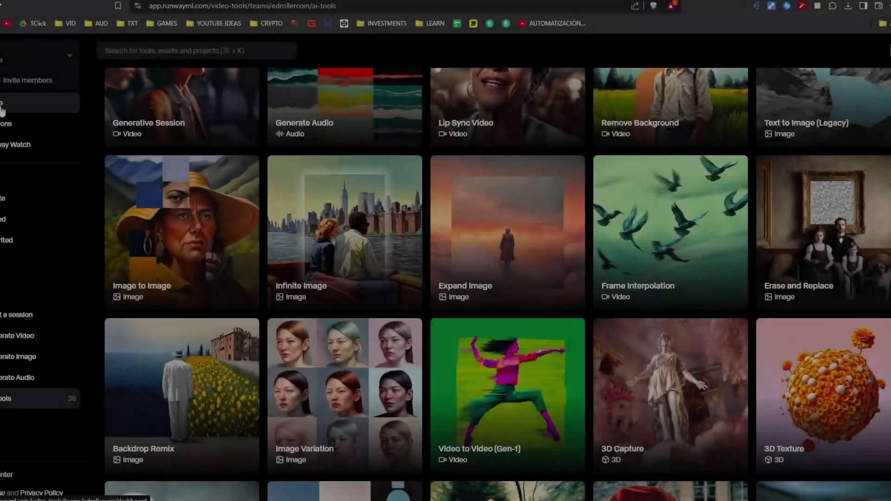
Leave 3D Capture and open the Video to Video (Gen-1) tool from the full tools list.
click(2, 106)
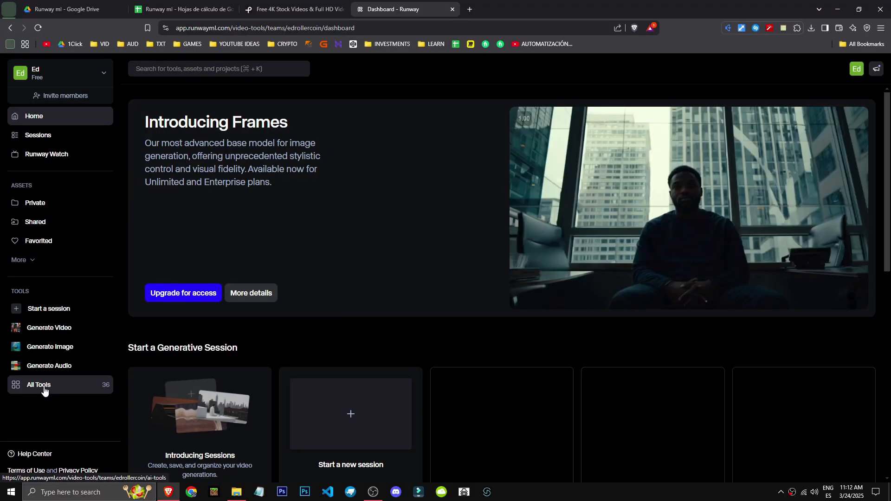
click(44, 391)
scroll(507, 317, down, 5)
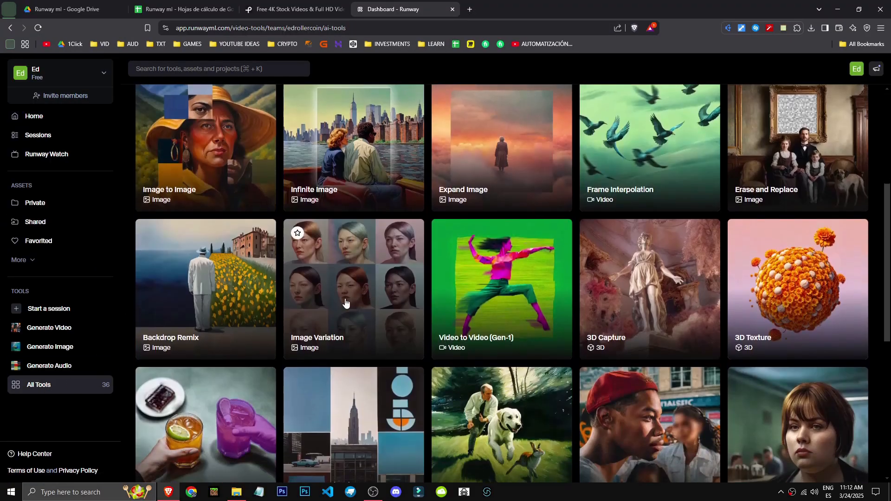
click(512, 317)
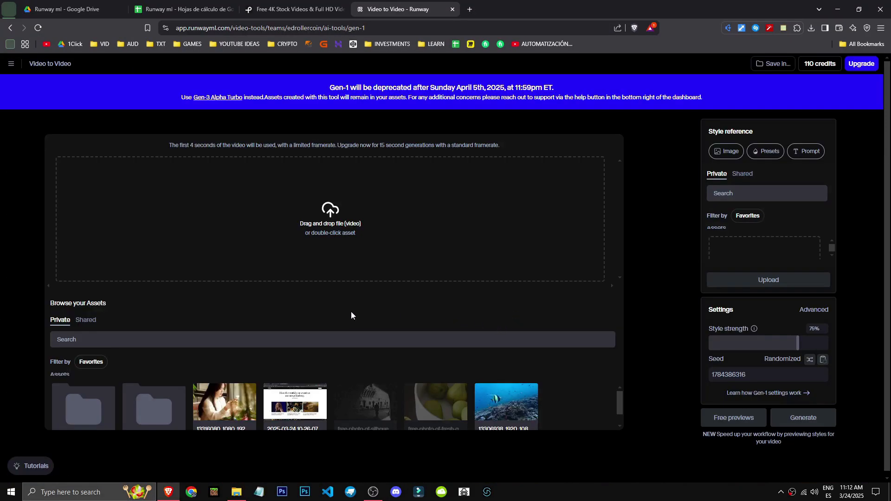
Load the underwater reef video as the original input and move its playback to a later frame.
double_click(224, 405)
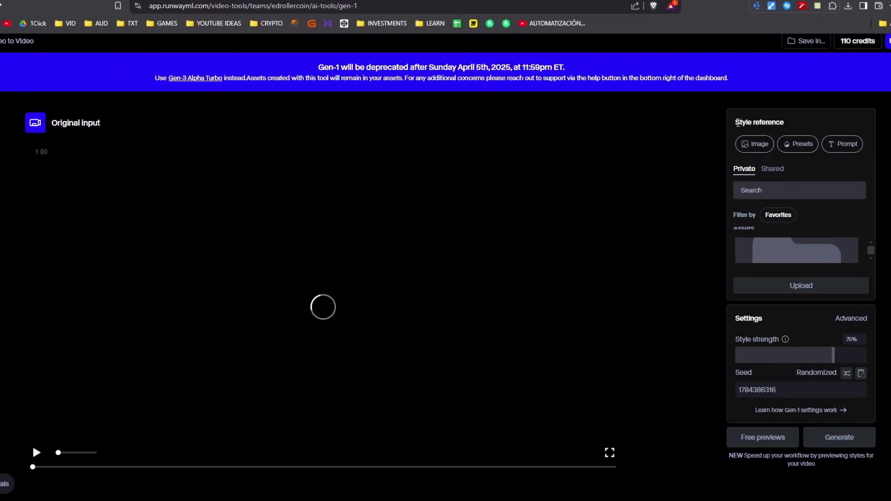
drag(708, 132, 753, 133)
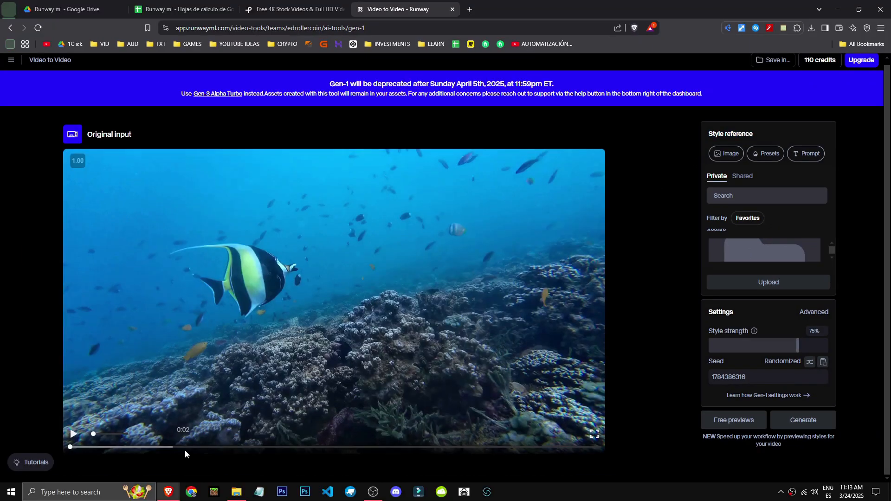
click(214, 447)
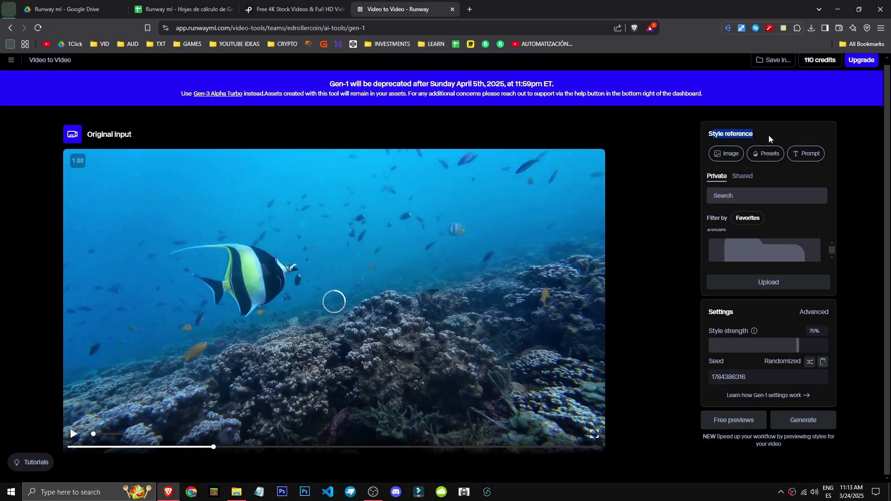
Generate a Gen-1 video with the style prompt "anime" and a style strength of 79%.
click(814, 154)
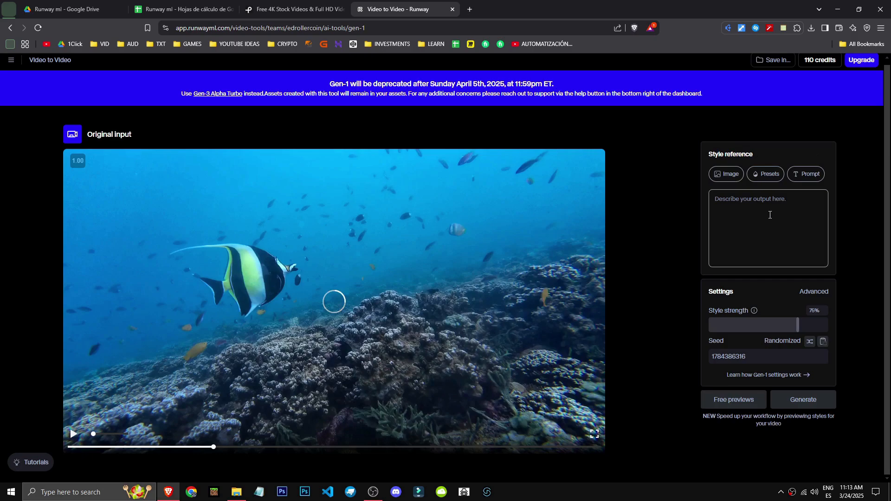
text(anime)
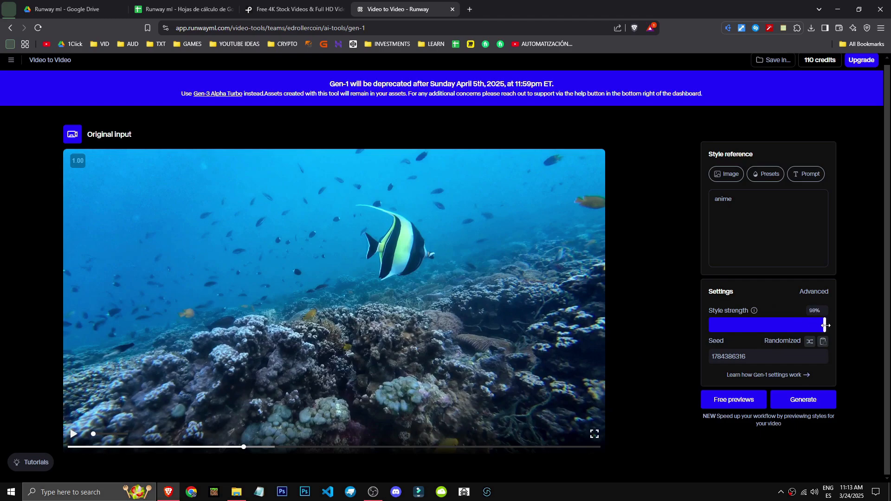
drag(825, 327, 803, 327)
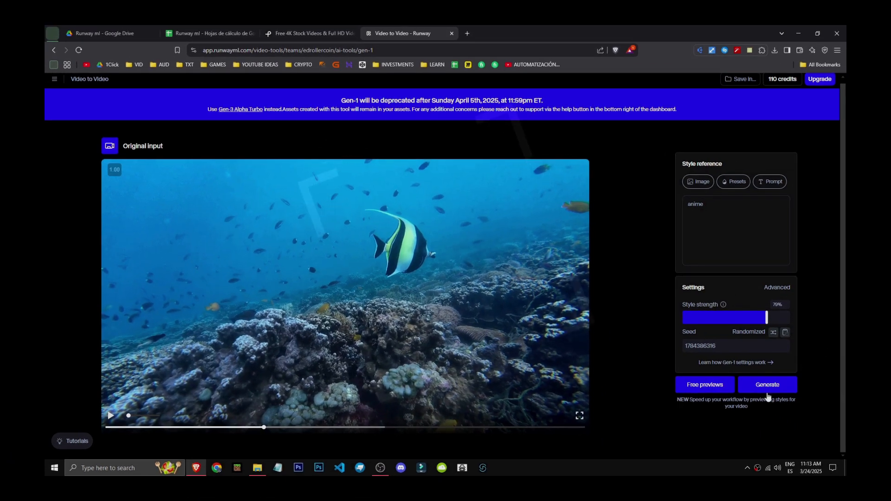
click(767, 385)
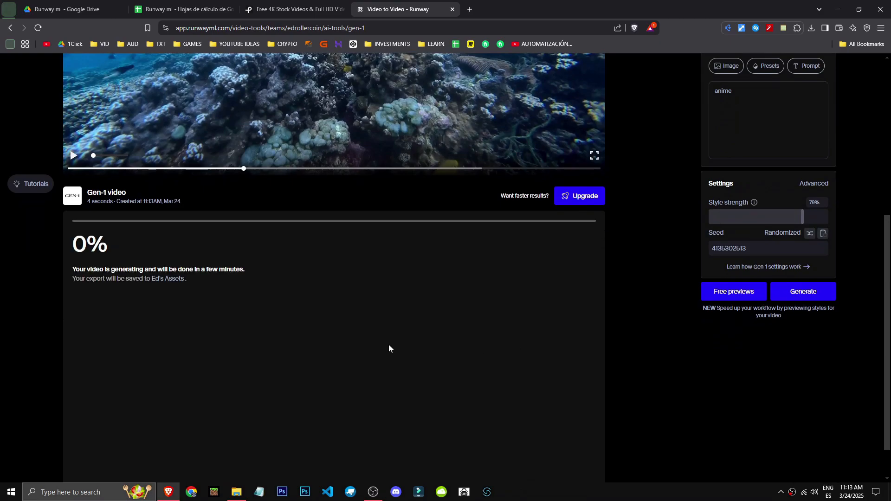
Check the Gen-1 video's generation progress and compare it with the original input.
drag(245, 270, 70, 270)
click(46, 274)
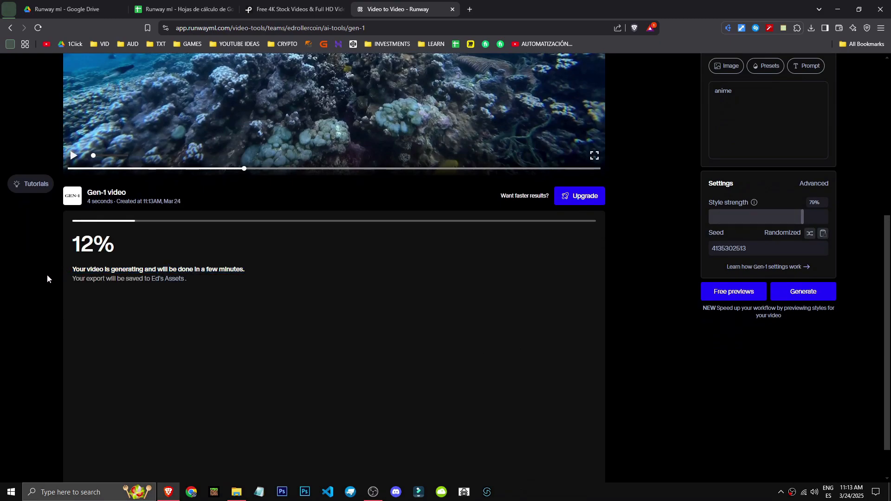
scroll(46, 275, down, 1)
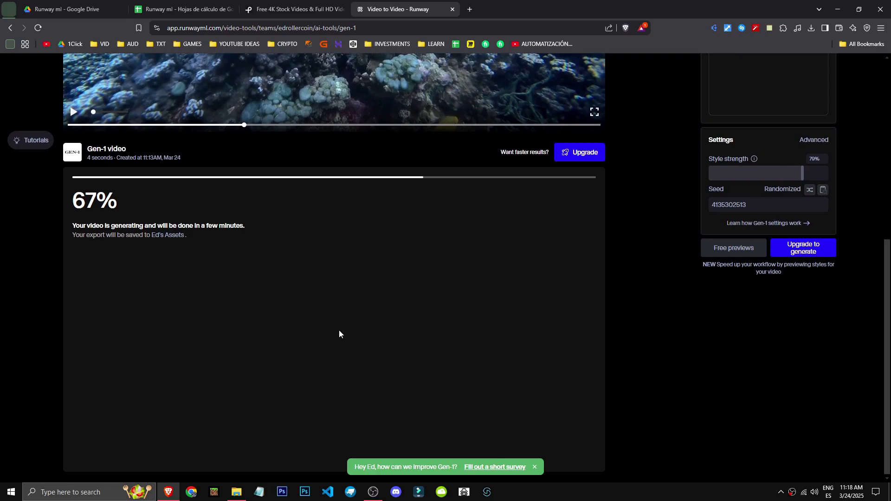
scroll(333, 331, up, 7)
scroll(450, 318, down, 5)
scroll(450, 318, up, 5)
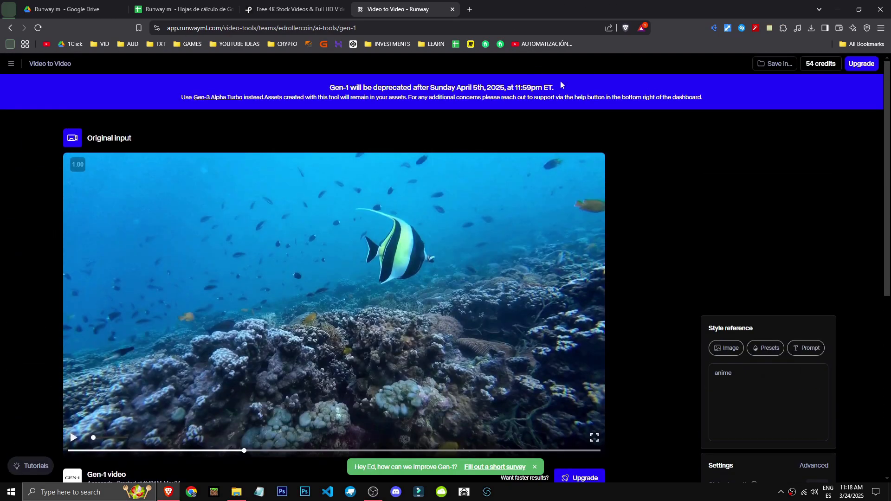
Return to the full tools list and open the Image Variation tool.
scroll(320, 297, down, 7)
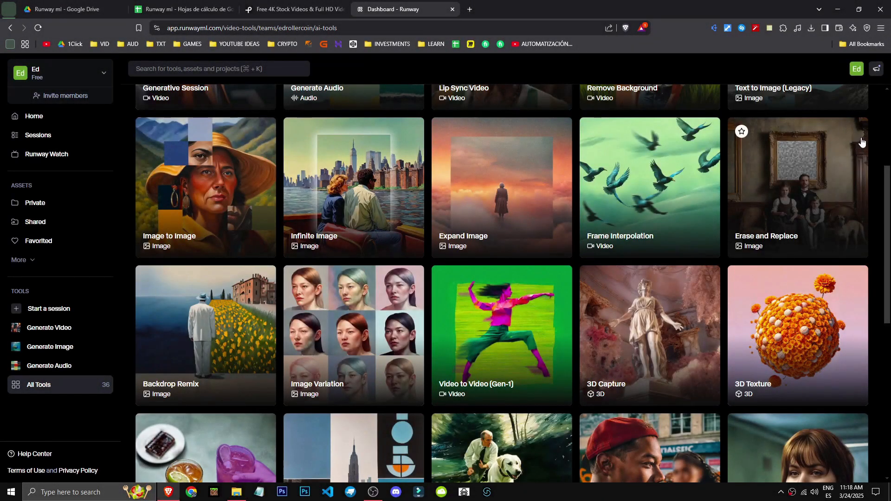
scroll(876, 146, up, 4)
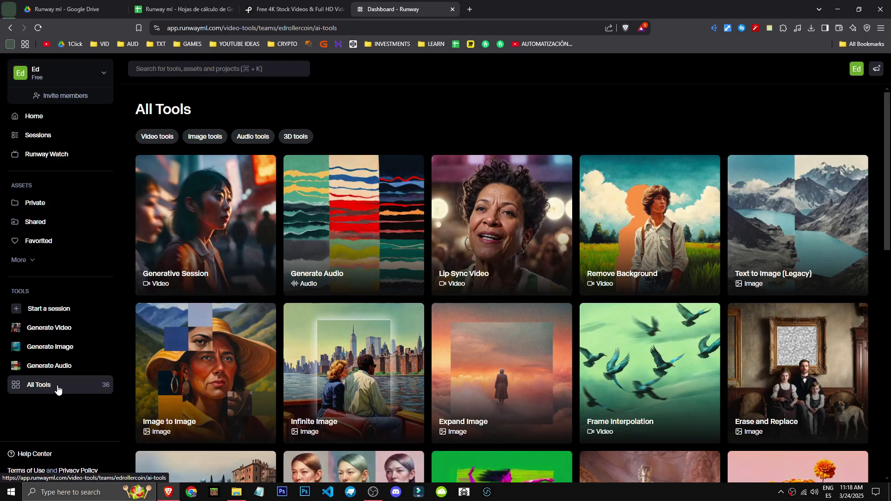
scroll(155, 357, down, 4)
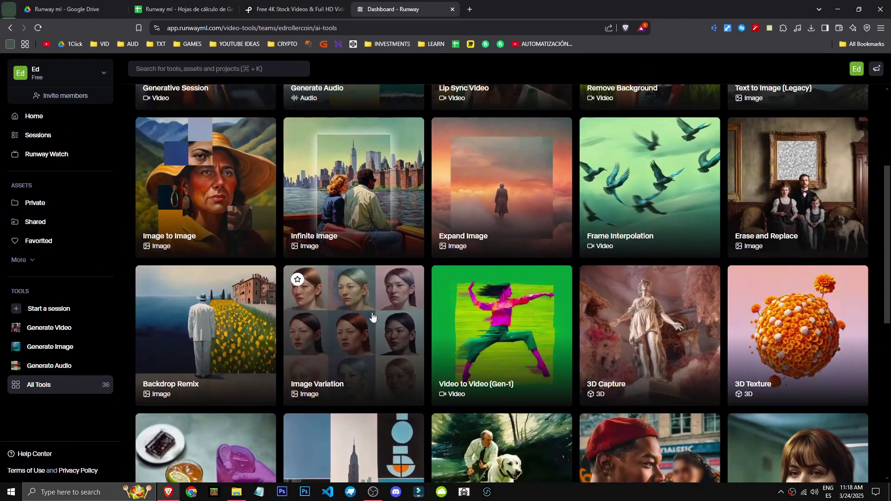
click(372, 316)
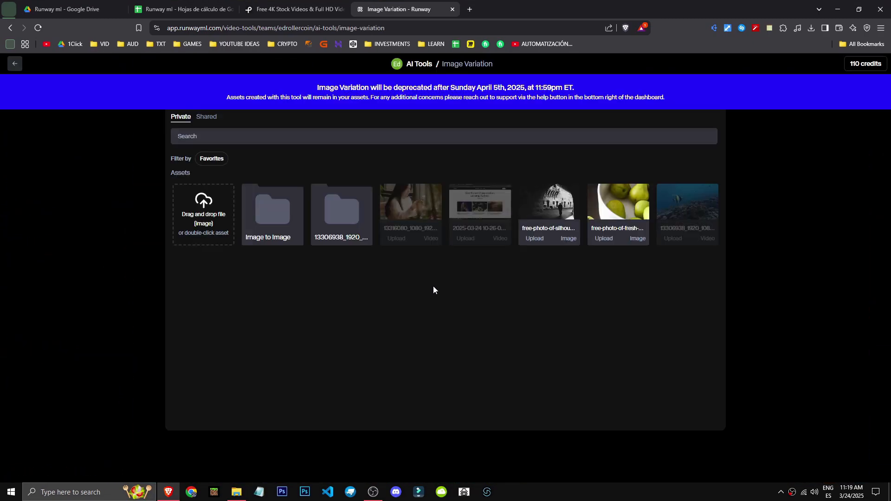
Generate 4 variations of the photo of pears in a bowl and review the resulting images.
double_click(617, 206)
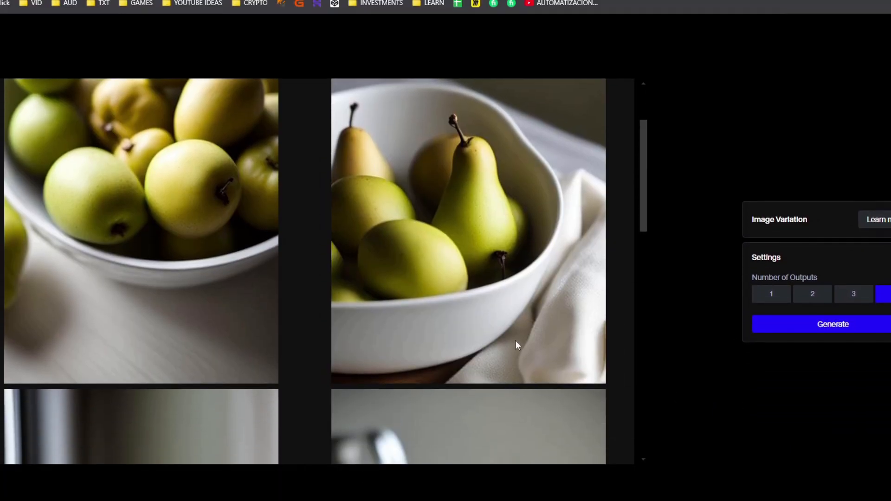
scroll(518, 344, down, 5)
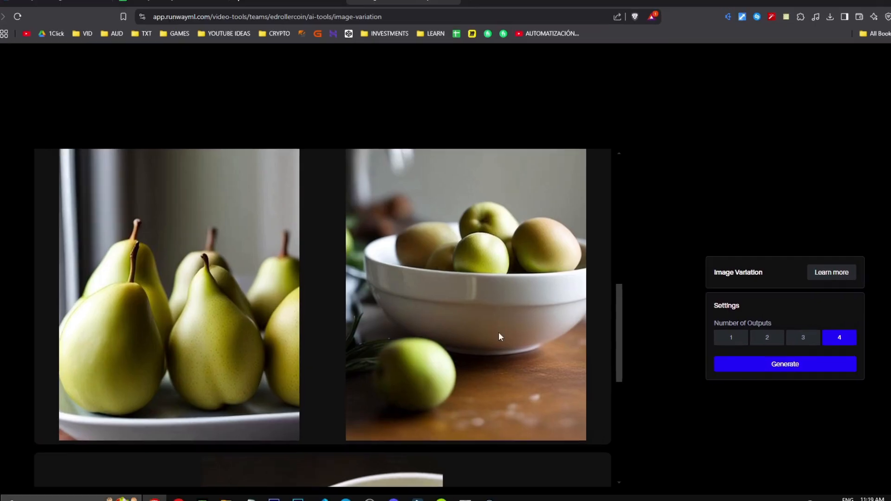
scroll(372, 474, up, 3)
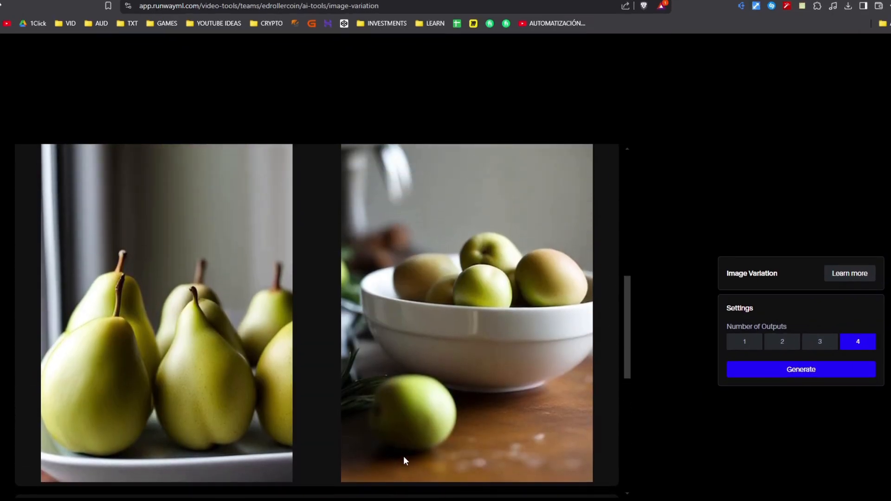
scroll(403, 456, up, 5)
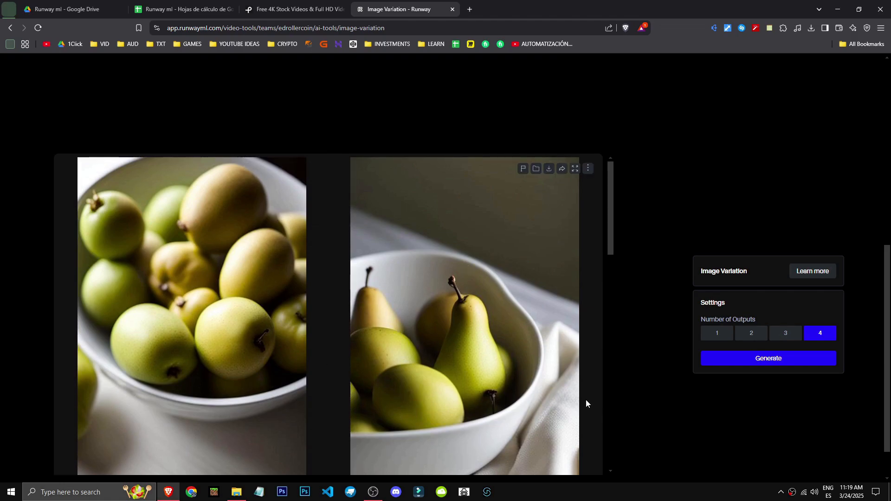
Return to the full tools list and open the Backdrop Remix tool.
scroll(503, 359, down, 6)
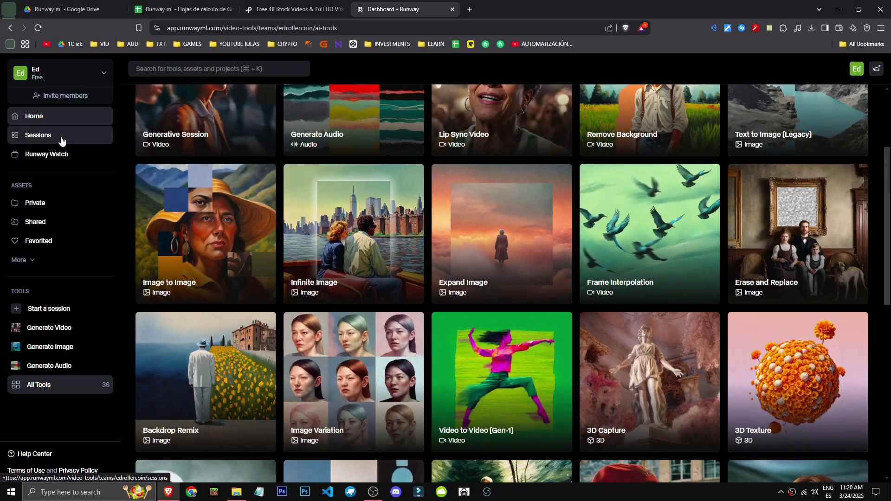
click(19, 109)
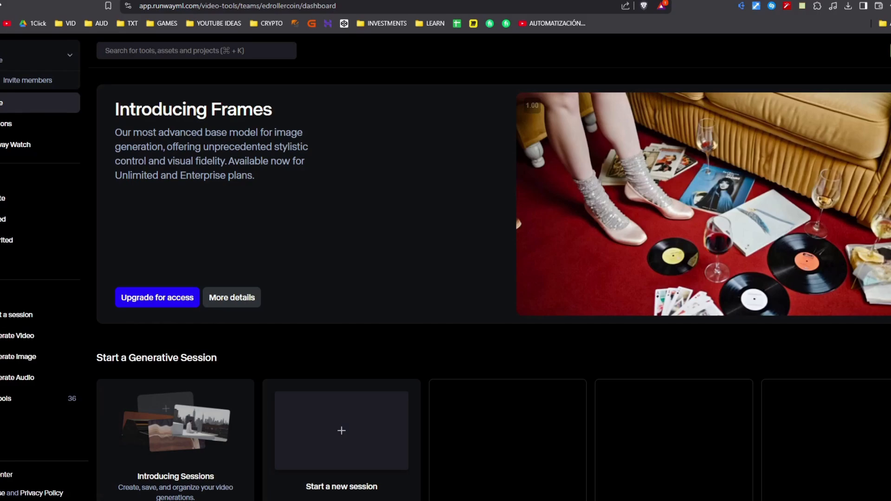
click(27, 403)
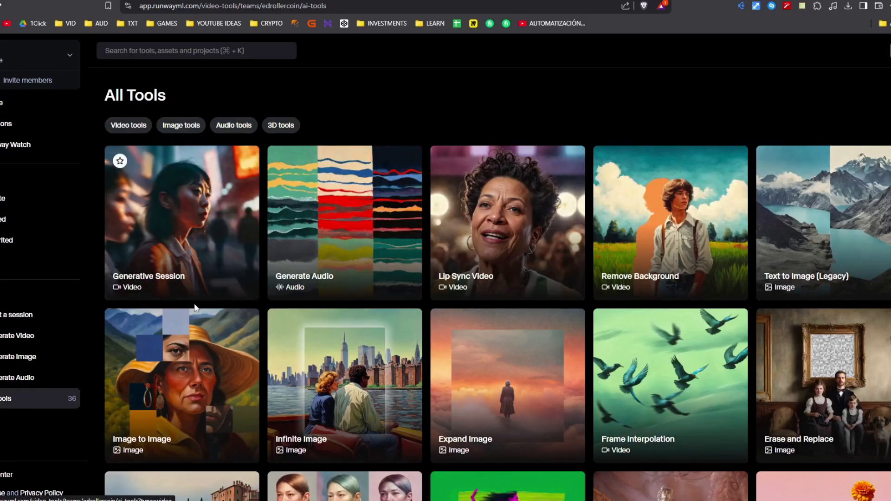
scroll(139, 297, down, 3)
click(126, 291)
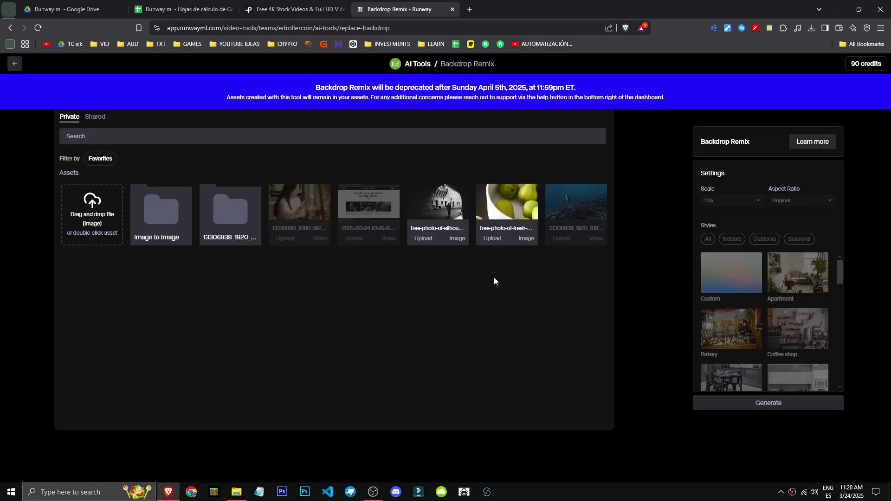
Load the black-and-white silhouette photo, set its Scale to 1.25x and keep the Original aspect ratio.
click(441, 208)
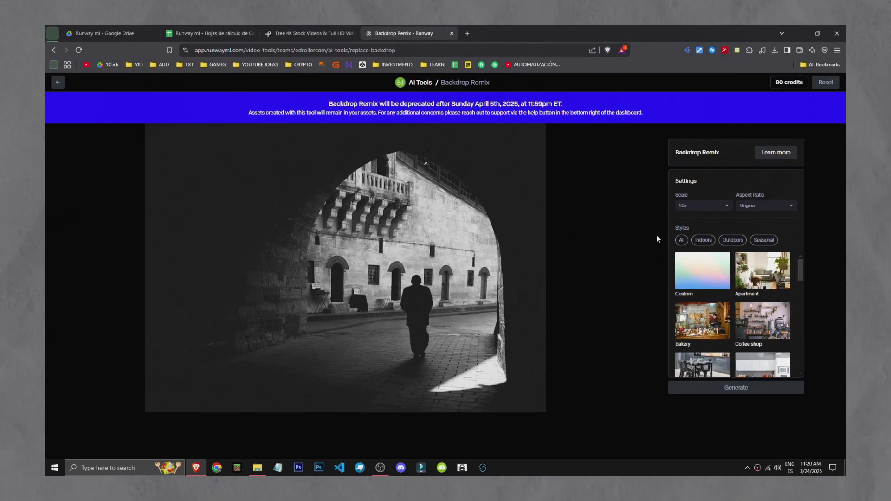
click(788, 190)
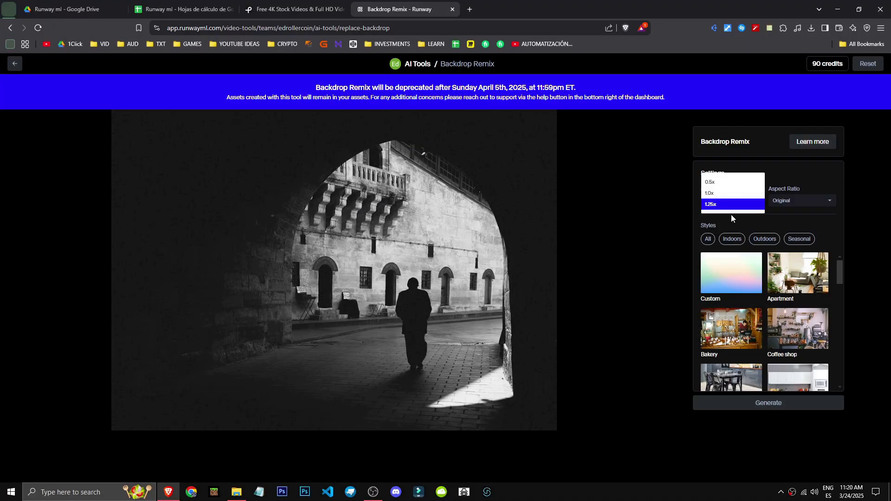
click(732, 204)
click(798, 199)
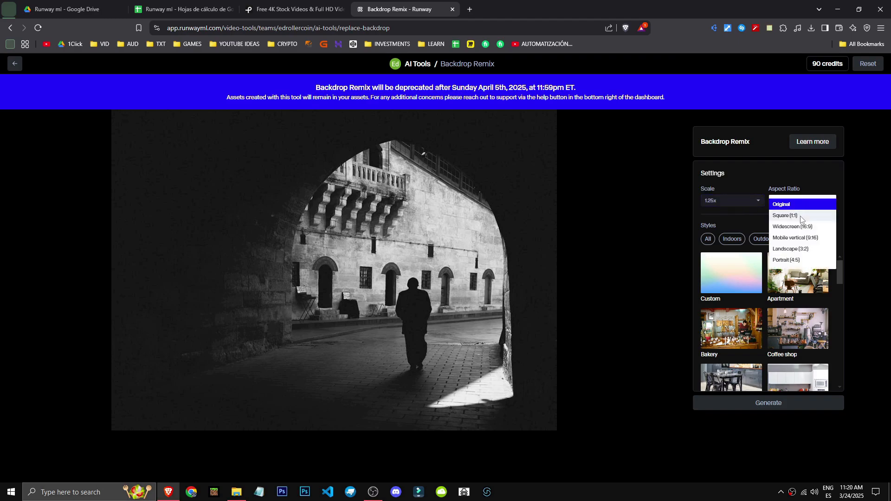
click(798, 207)
Choose the Coffee shop style without a scene description and generate the remixed backdrop.
scroll(801, 283, down, 1)
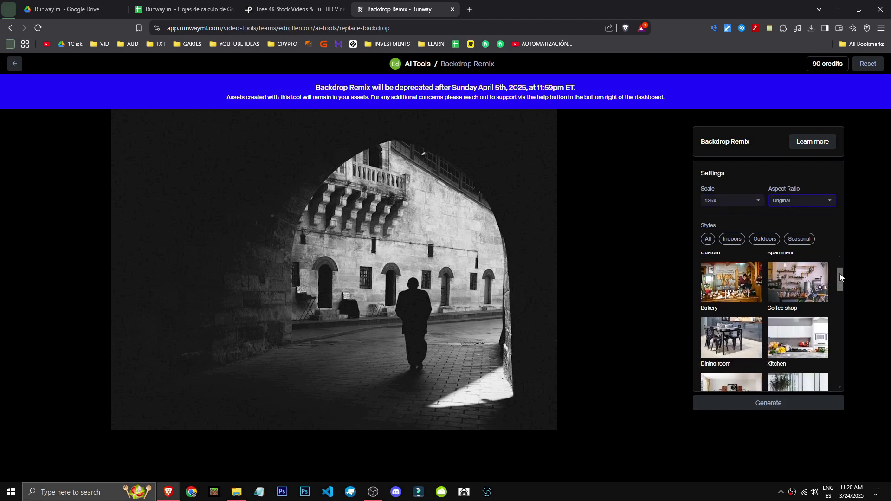
drag(839, 273, 839, 275)
click(816, 279)
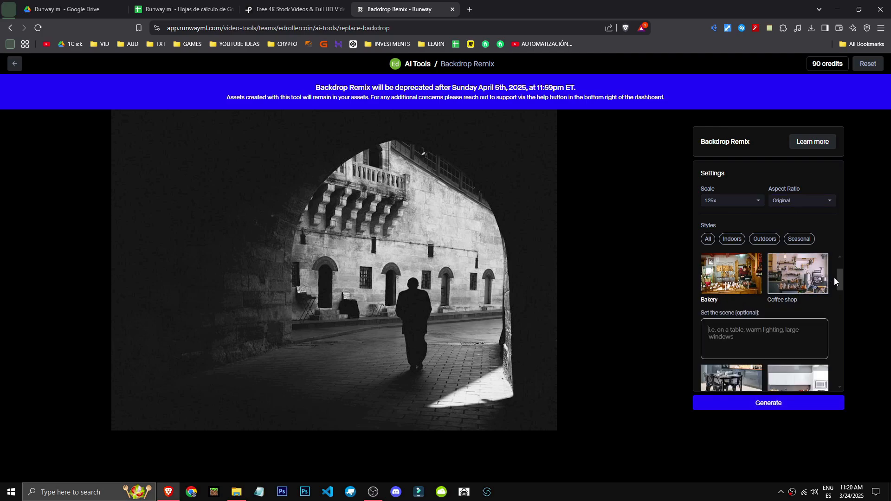
scroll(834, 285, down, 1)
click(781, 405)
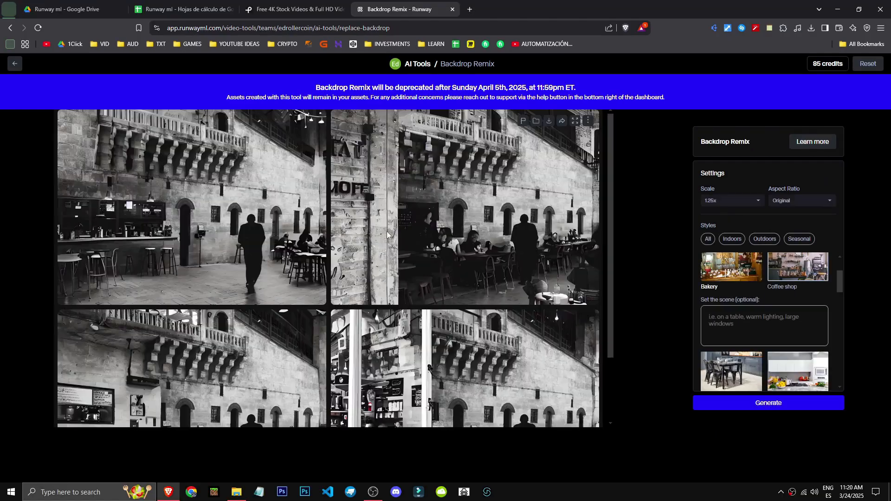
Look over the four remixed coffee shop backdrops generated for the silhouette photo.
scroll(357, 294, down, 1)
scroll(357, 293, down, 2)
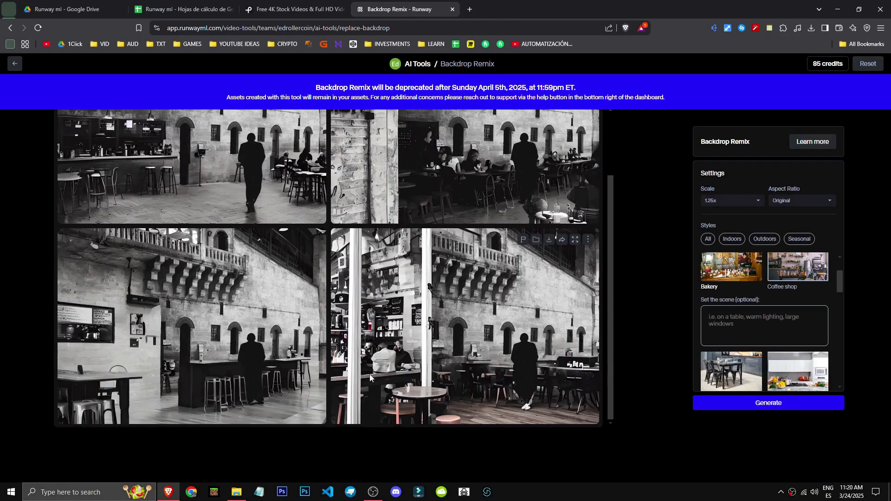
scroll(256, 228, up, 3)
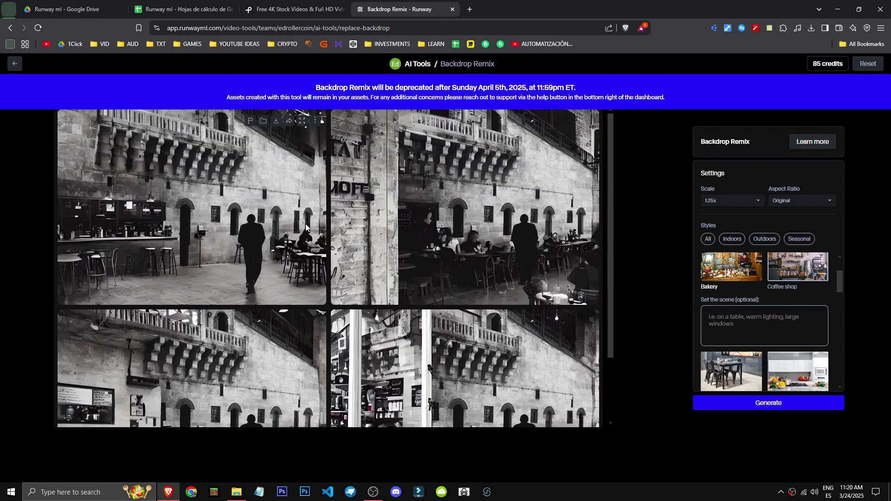
scroll(464, 325, down, 3)
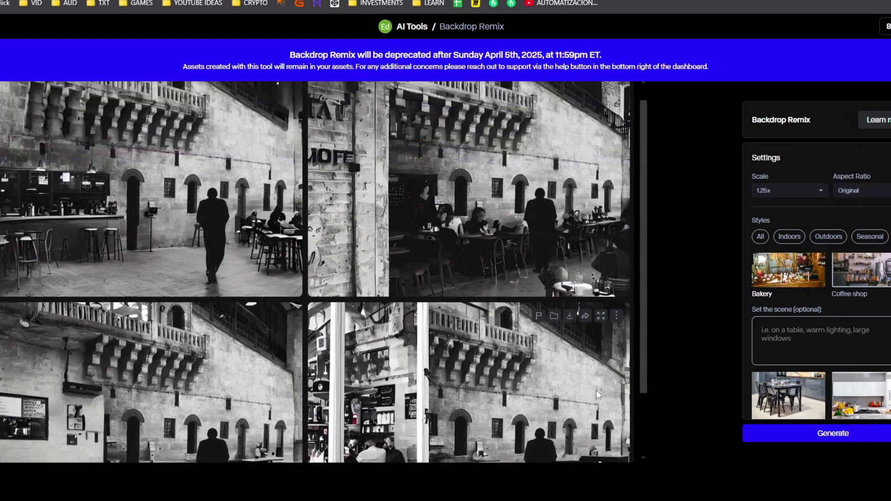
scroll(596, 391, up, 1)
scroll(828, 355, down, 12)
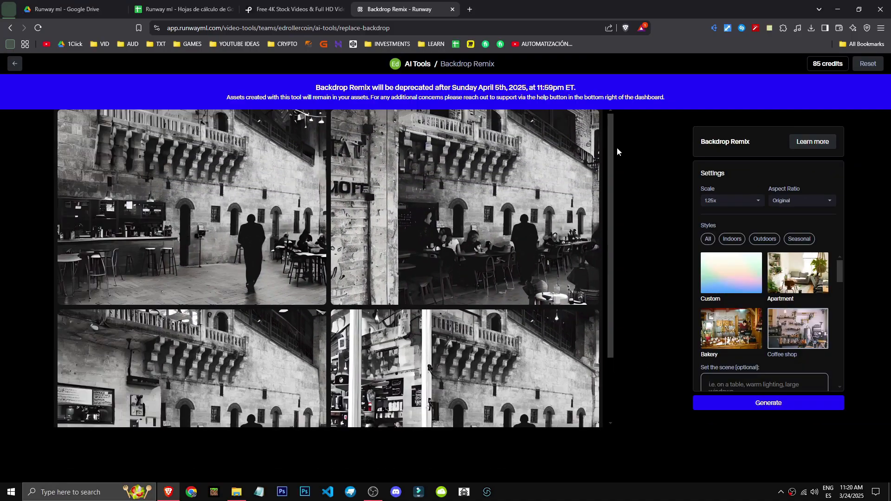
Enlarge the remixed coffee shop images, page through them one by one and close the enlarged view.
click(408, 225)
click(704, 274)
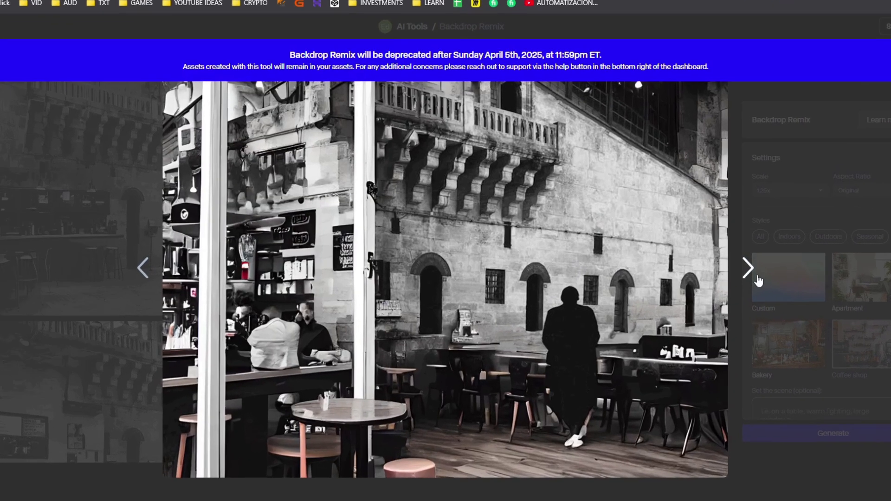
click(757, 277)
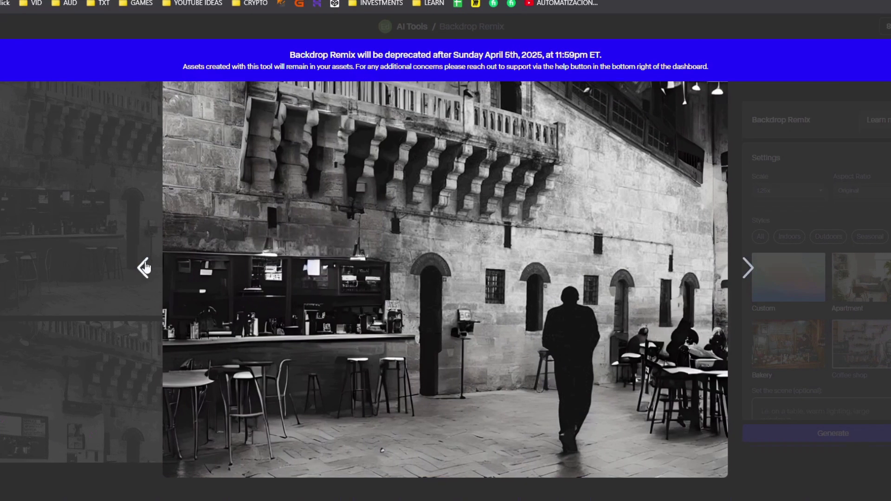
click(143, 268)
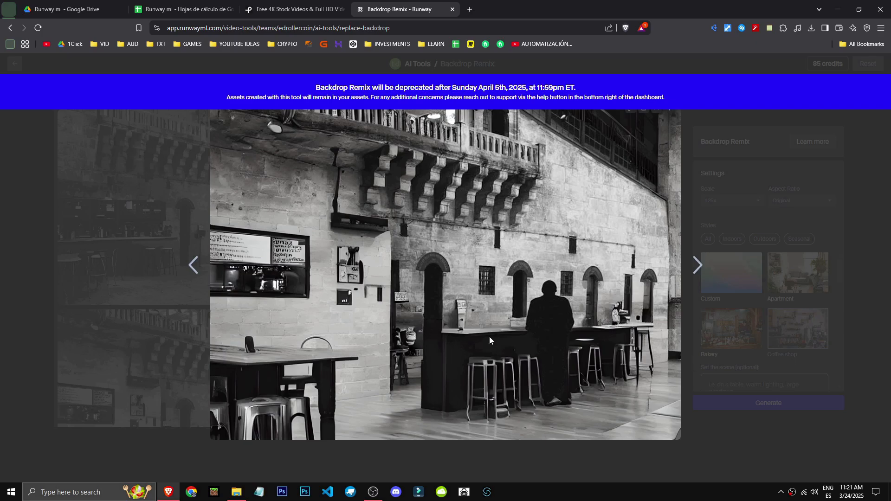
key(Escape)
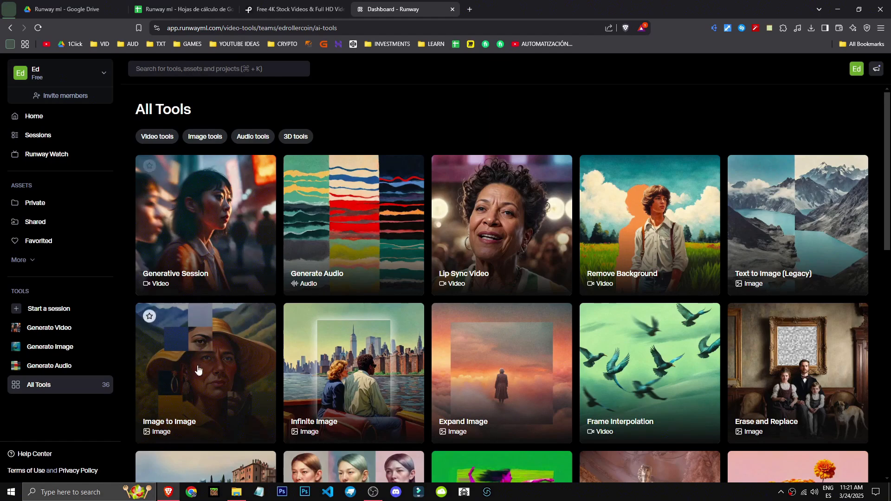
Open the Erase and Replace tool and load the photo of pears in a bowl.
click(787, 395)
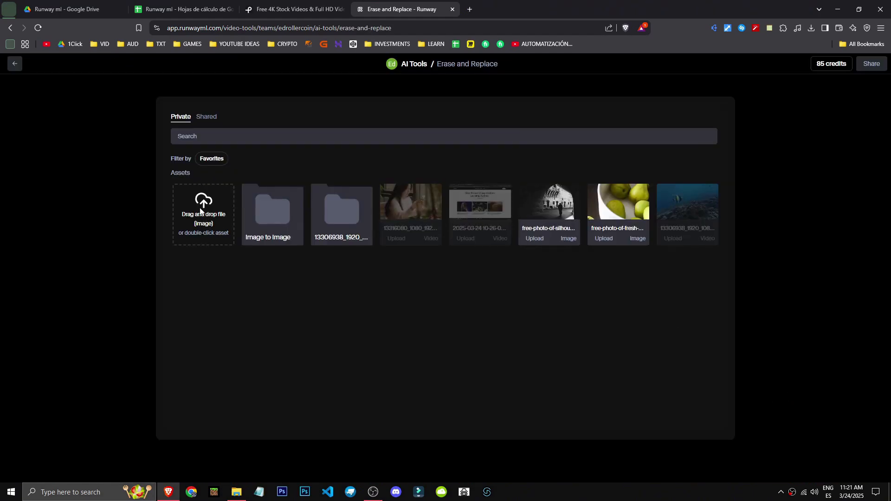
double_click(619, 230)
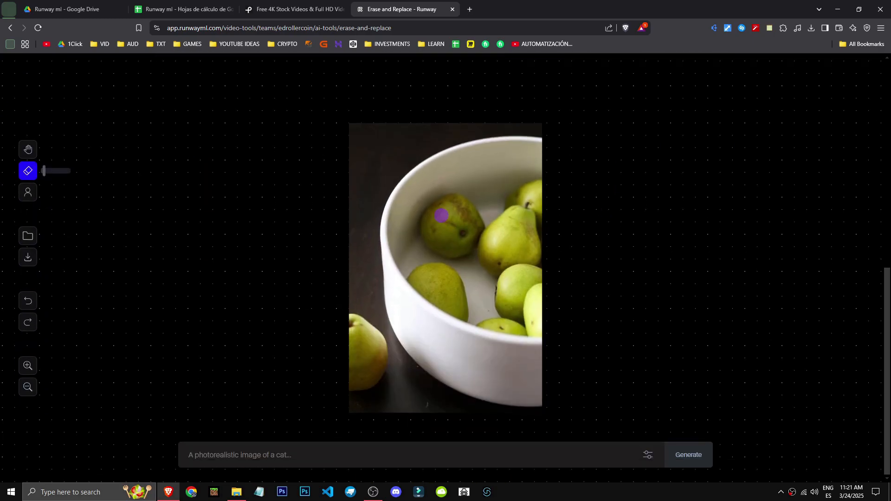
Paint a mask over the dark pear at the back of the bowl, enter the prompt "apple" and adjust the Prompt Weight.
mouse_move(453, 201)
mouse_down()
mouse_move(426, 230)
mouse_move(454, 242)
mouse_move(482, 230)
mouse_up()
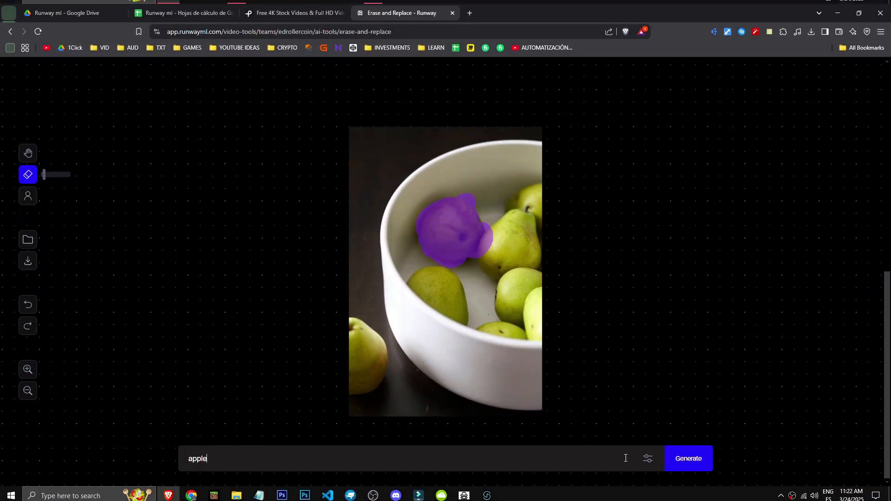
click(627, 435)
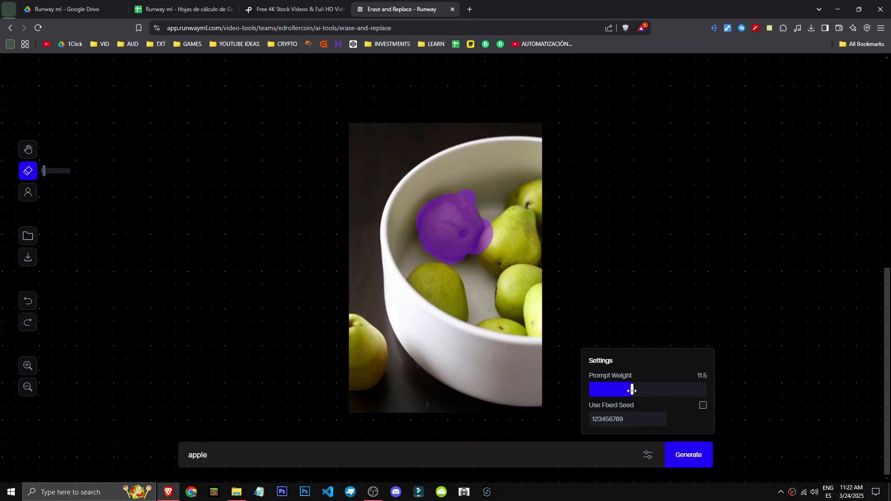
drag(699, 391, 616, 392)
Try the automatic quick selection and a larger eraser brush for masking the photo.
click(28, 192)
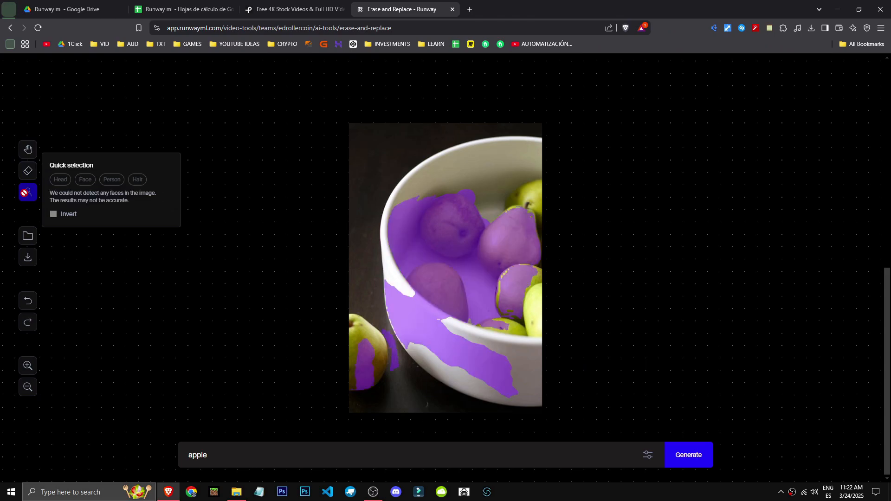
click(26, 168)
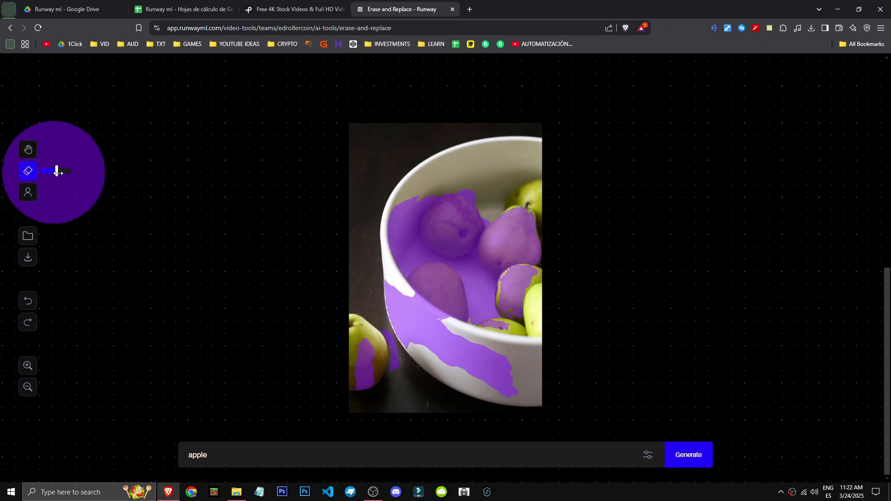
drag(56, 170, 65, 171)
mouse_move(552, 217)
mouse_down()
mouse_move(288, 285)
mouse_move(496, 402)
mouse_up()
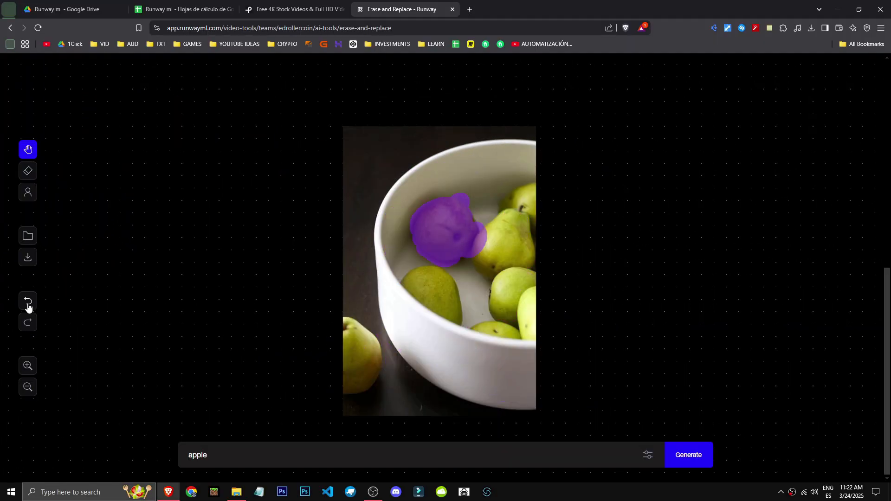
Mask the dark pear at the back of the bowl again, generate the apple replacement and browse the four results.
click(28, 170)
click(431, 223)
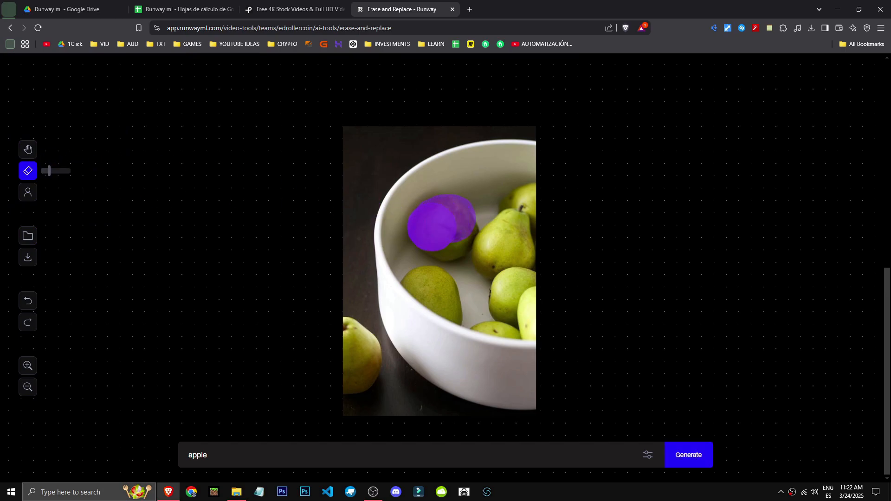
click(688, 456)
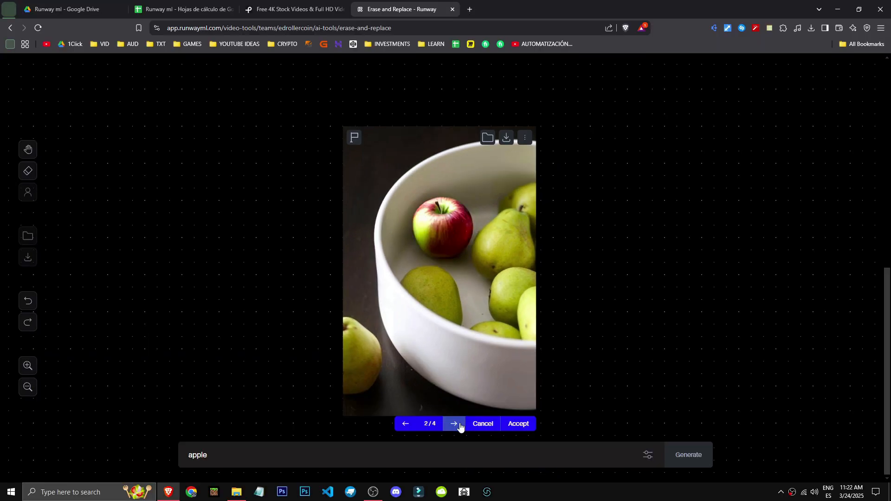
click(456, 458)
click(405, 425)
click(452, 425)
click(452, 426)
Try erasing the pear outside the bowl without a prompt and cancel the generated replacements.
mouse_move(356, 317)
mouse_down()
mouse_move(376, 351)
mouse_move(350, 384)
mouse_move(360, 391)
mouse_move(343, 369)
mouse_move(355, 336)
mouse_move(387, 358)
mouse_up()
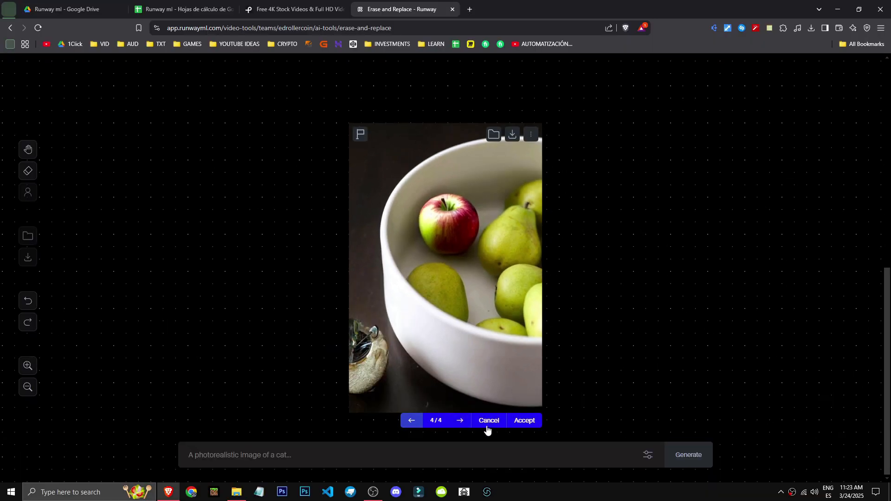
click(483, 422)
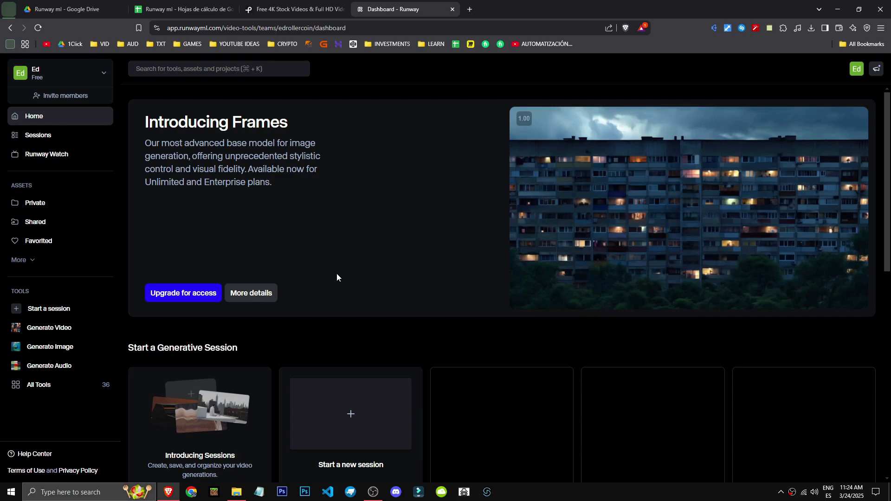
Open the Frame Interpolation tool from the full tools list and add the pears photo followed by the silhouette photo.
click(65, 388)
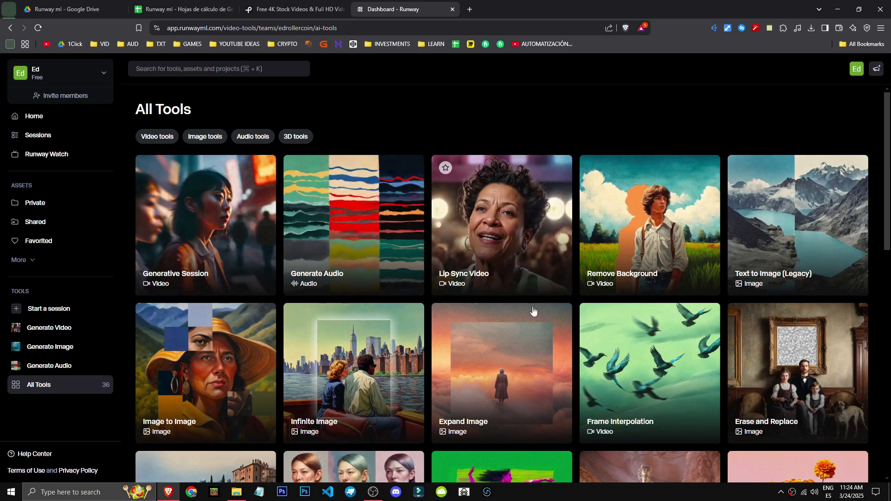
click(649, 374)
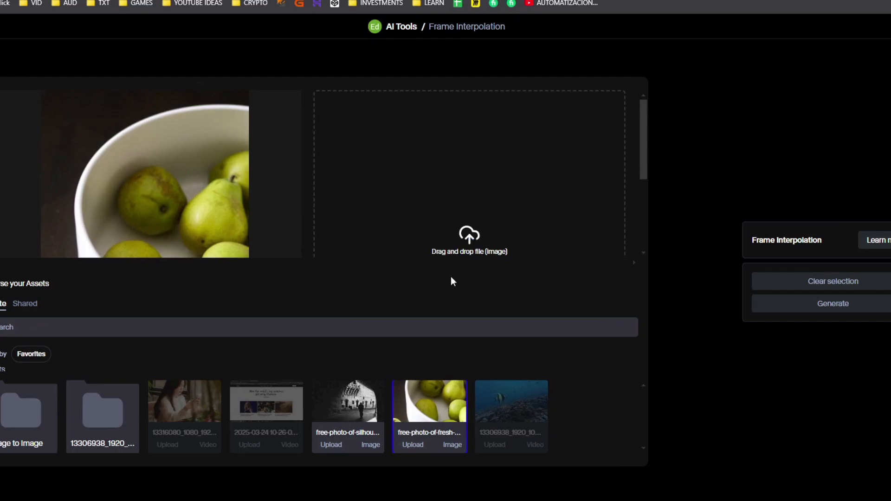
double_click(374, 413)
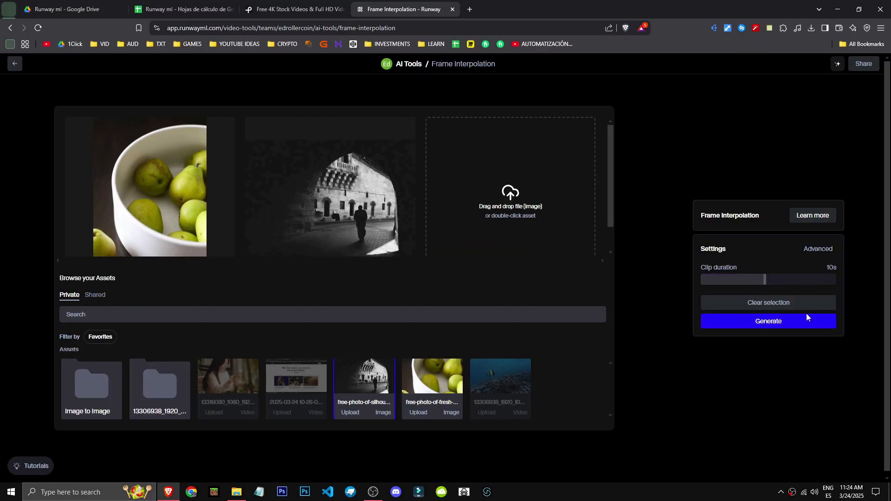
Generate the interpolated clip with a 10s duration, play it back and skip ahead to 0:08.
click(793, 325)
scroll(370, 374, up, 8)
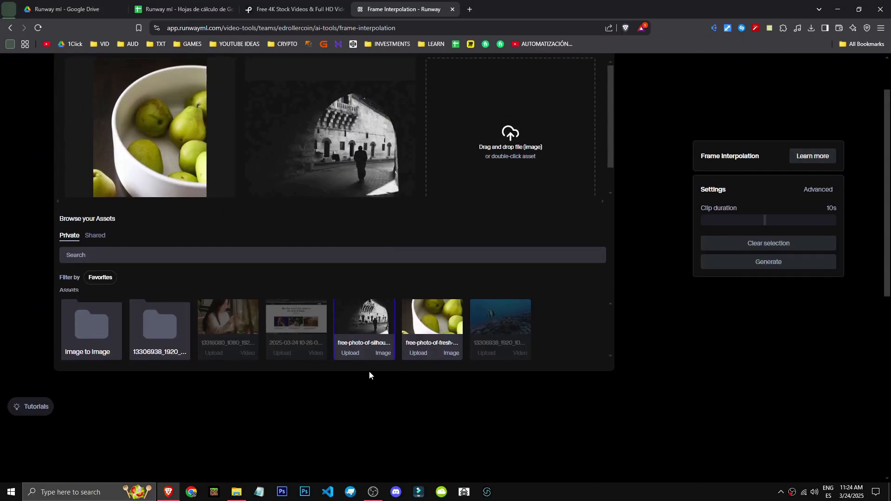
scroll(370, 358, up, 2)
scroll(276, 201, down, 3)
scroll(289, 205, up, 4)
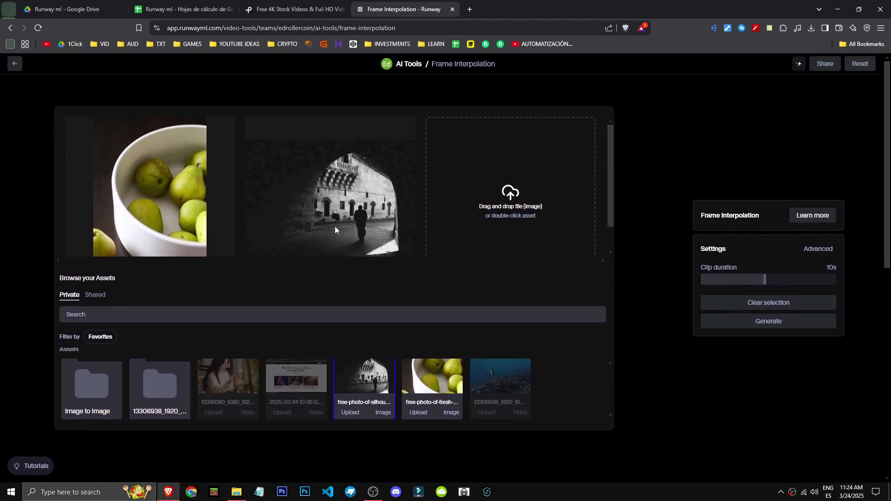
scroll(610, 348, down, 9)
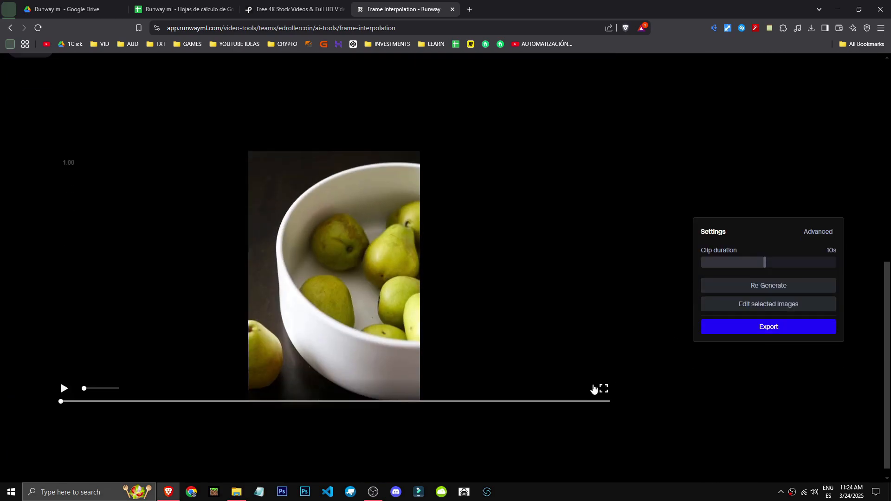
click(26, 402)
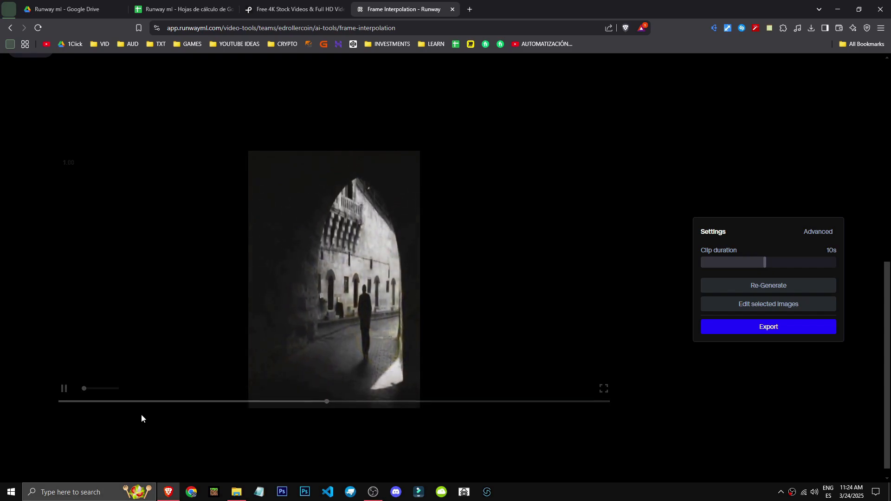
drag(447, 402, 514, 402)
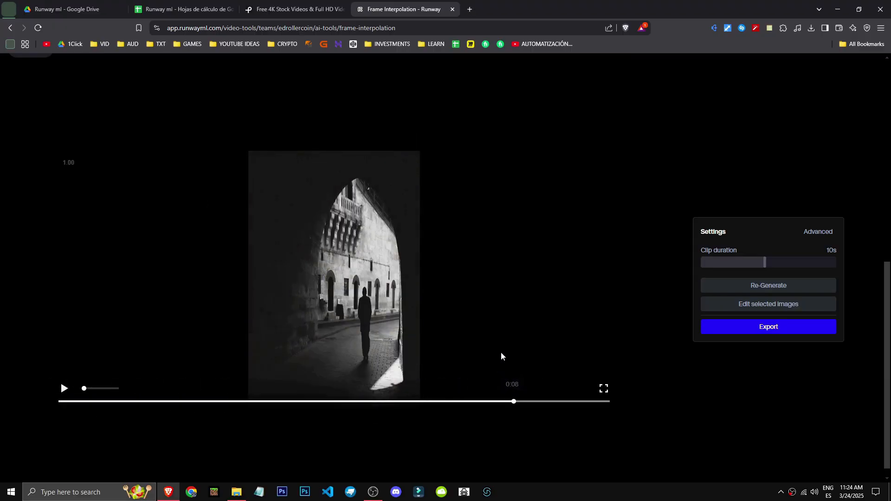
scroll(697, 384, up, 2)
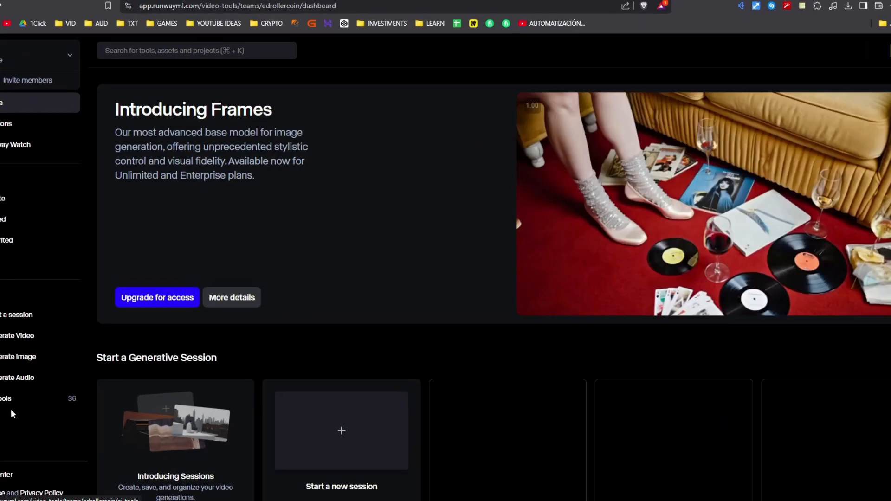
Return to the full tools list, open the Expand Image tool and load the pears photo.
click(48, 386)
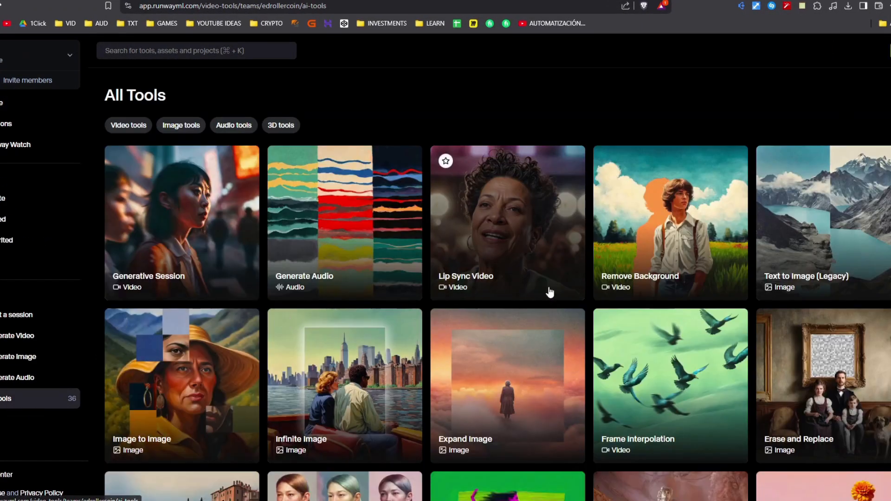
click(503, 403)
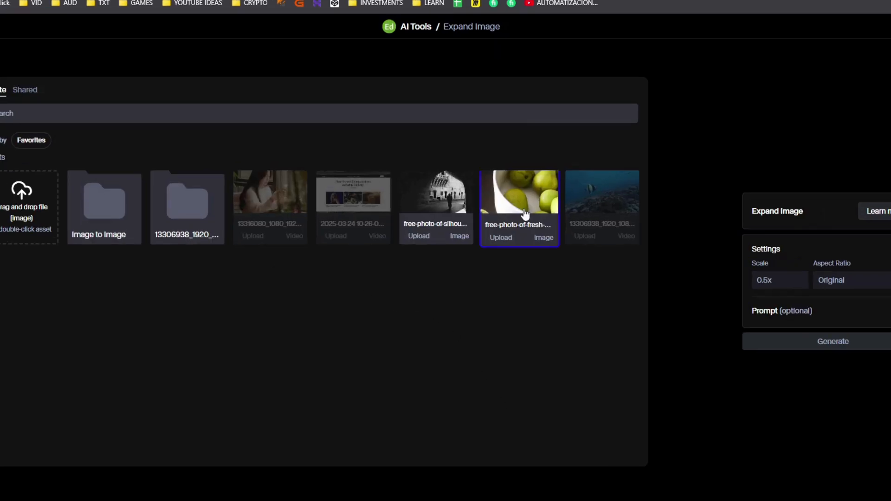
double_click(522, 206)
Generate expanded images at 0.5x Scale and Original aspect ratio with the suggested pears prompt, and recheck the Scale options, keeping 0.5x.
click(779, 280)
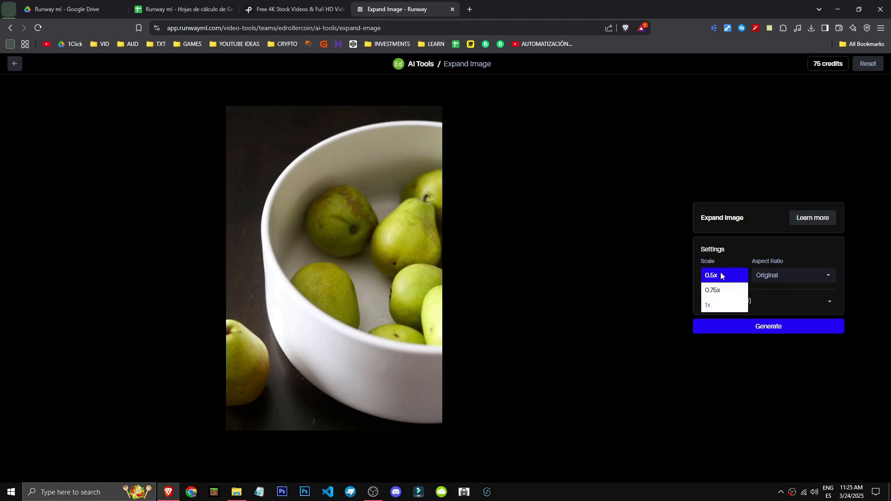
click(717, 269)
click(775, 270)
click(773, 245)
click(753, 302)
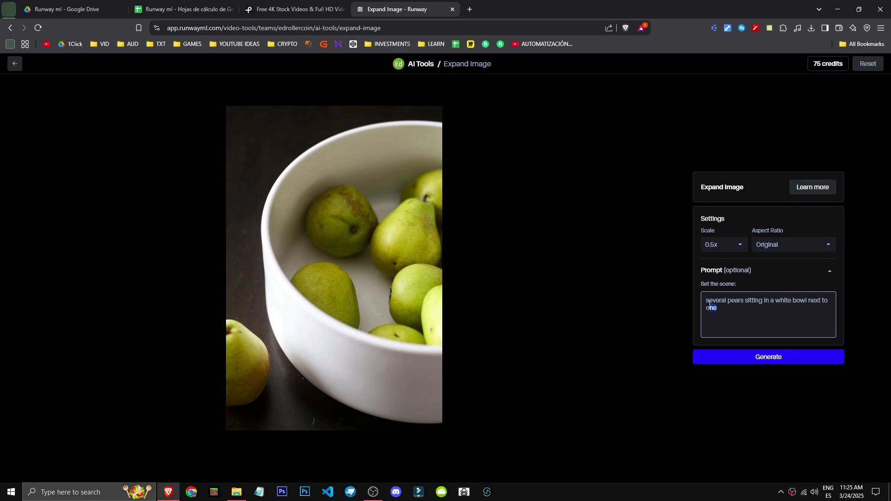
drag(706, 302, 741, 299)
click(789, 303)
click(763, 358)
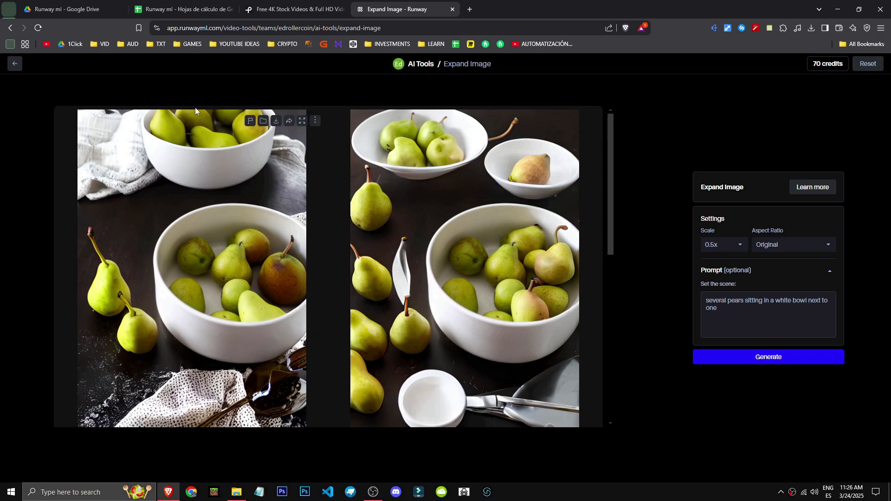
click(727, 241)
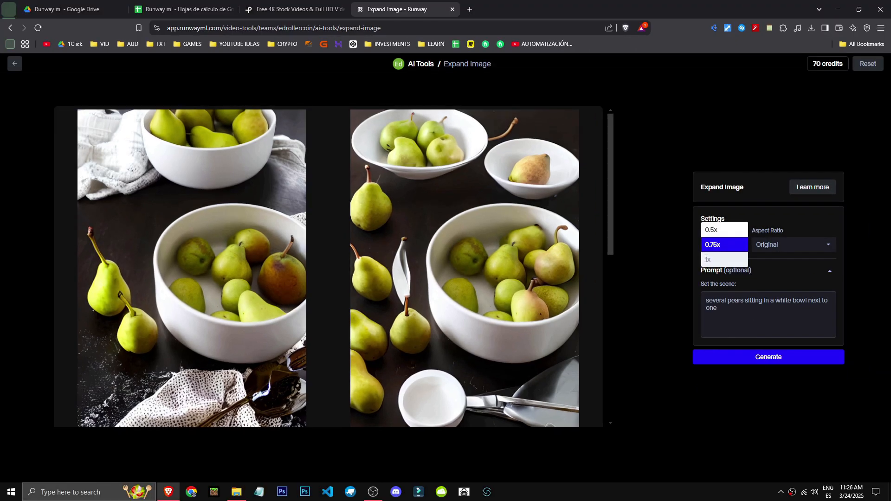
click(717, 231)
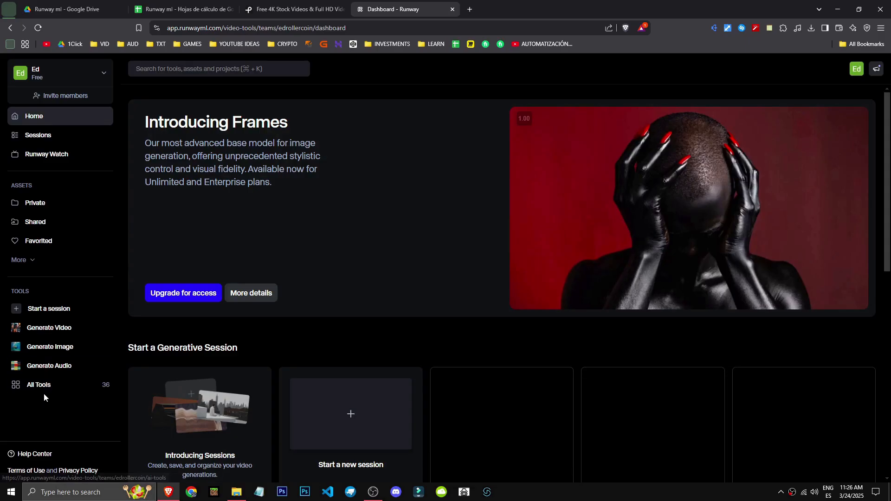
Return to the full tools list and open the Infinite Image tool.
click(44, 386)
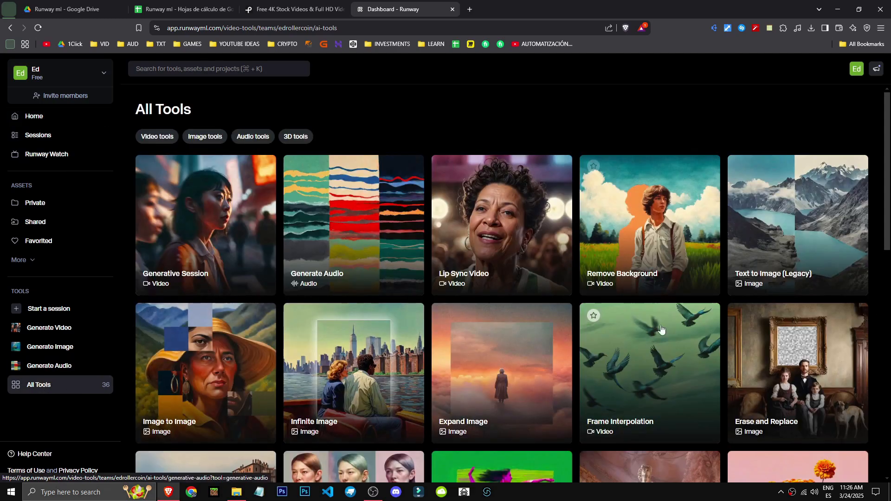
click(363, 372)
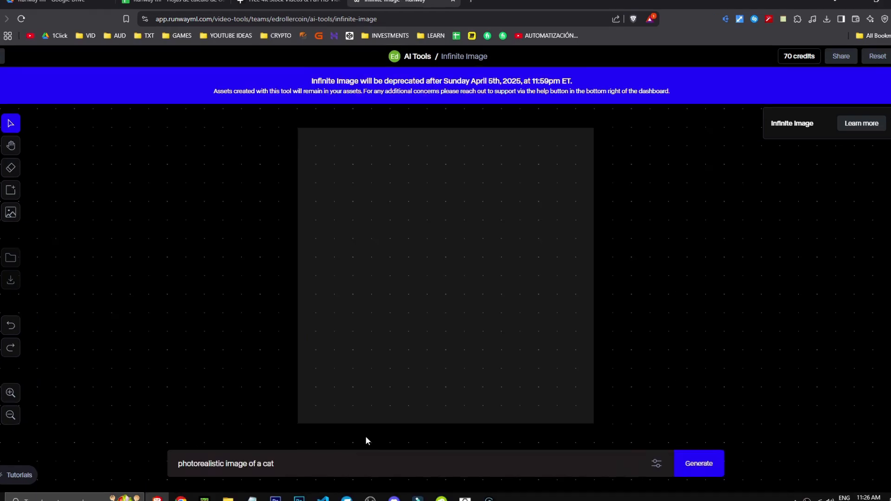
Generate a photorealistic cat image, add an adjacent frame, generate a second cat image there and accept its first variation.
click(705, 480)
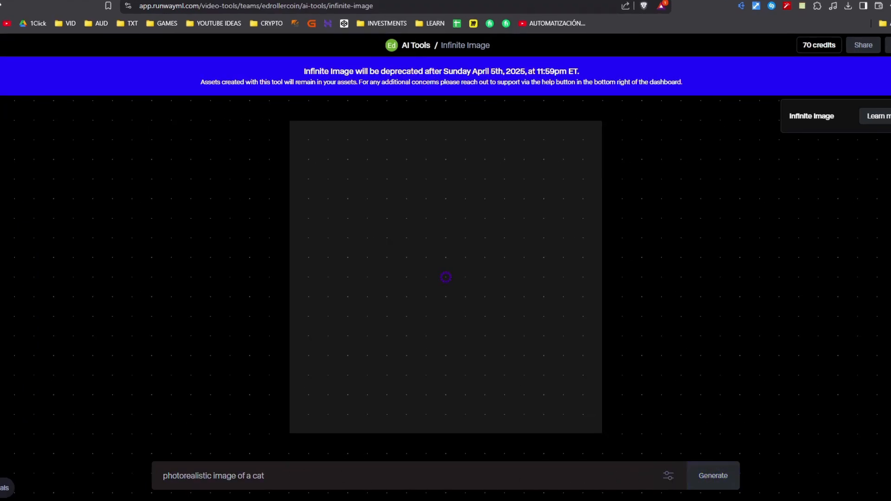
click(611, 492)
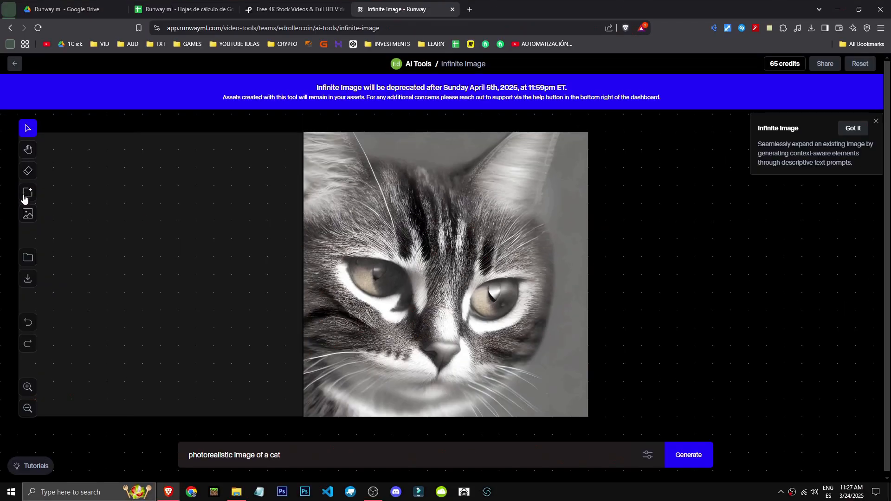
click(26, 194)
click(730, 277)
click(684, 456)
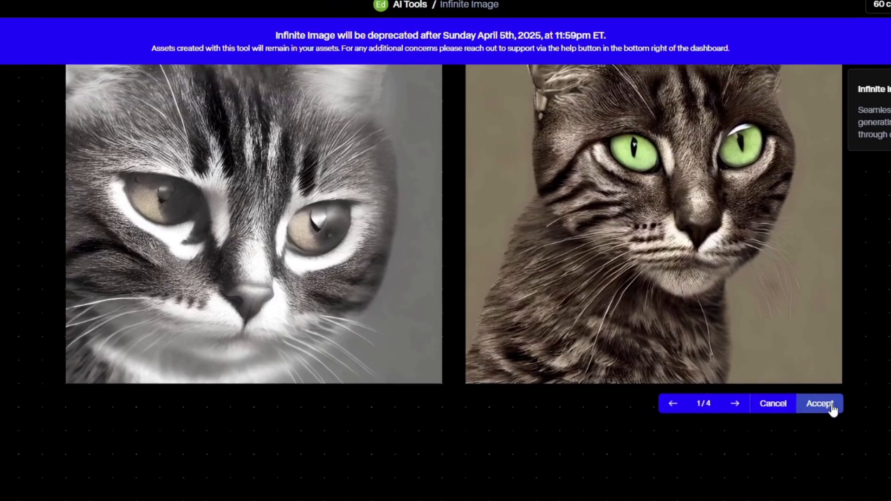
click(867, 431)
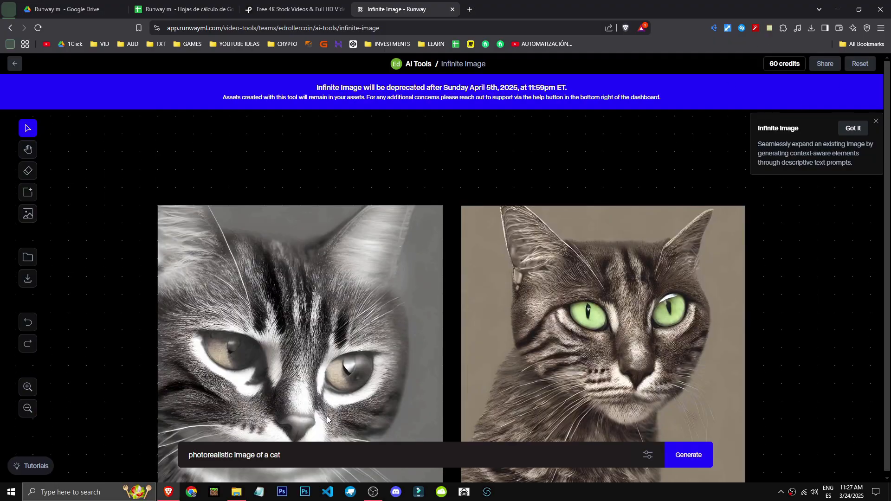
Examine the two generated cat images on the Infinite Image canvas at different zoom levels and positions.
scroll(314, 428, up, 1)
scroll(654, 255, down, 3)
scroll(636, 381, up, 3)
click(26, 152)
drag(193, 284, 217, 283)
drag(179, 211, 272, 202)
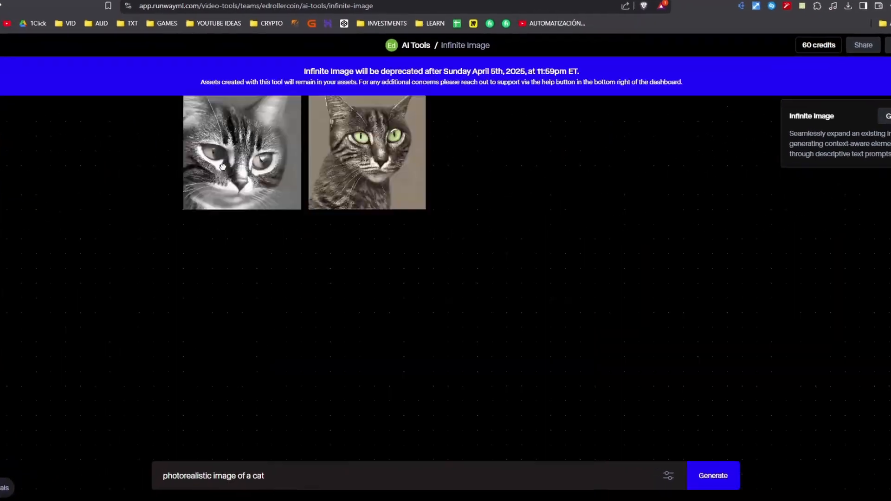
drag(223, 166, 258, 133)
drag(514, 318, 371, 236)
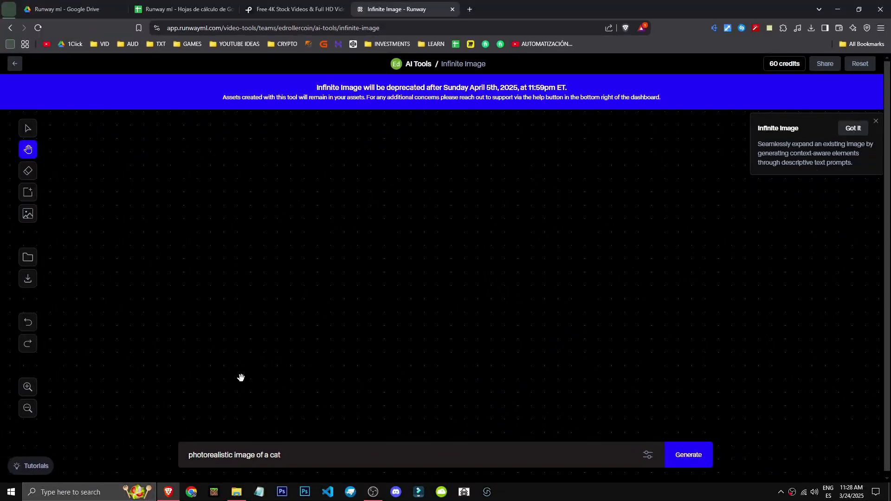
drag(510, 413, 670, 300)
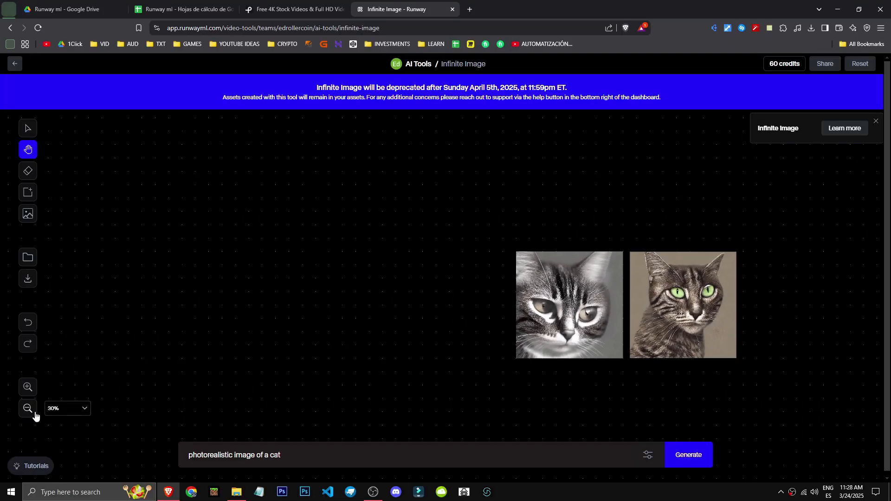
drag(14, 412, 423, 295)
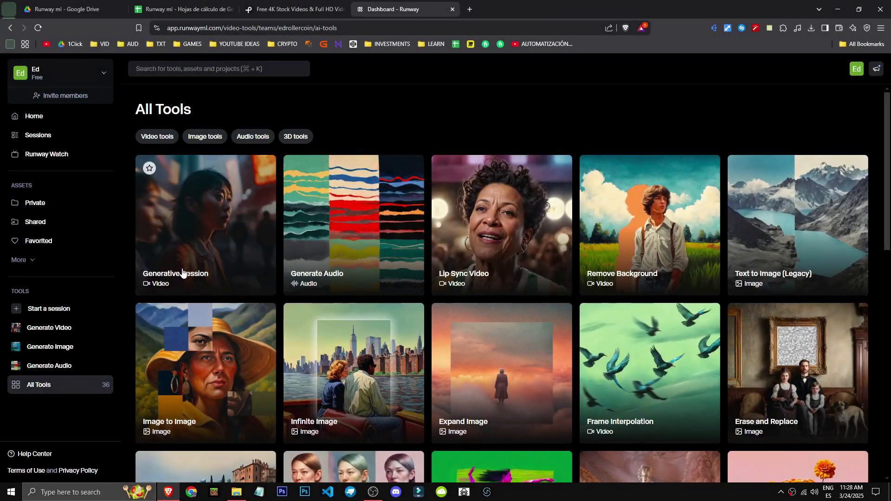
Open the Image to Image tool from the full tools list and load the pears photo.
click(190, 353)
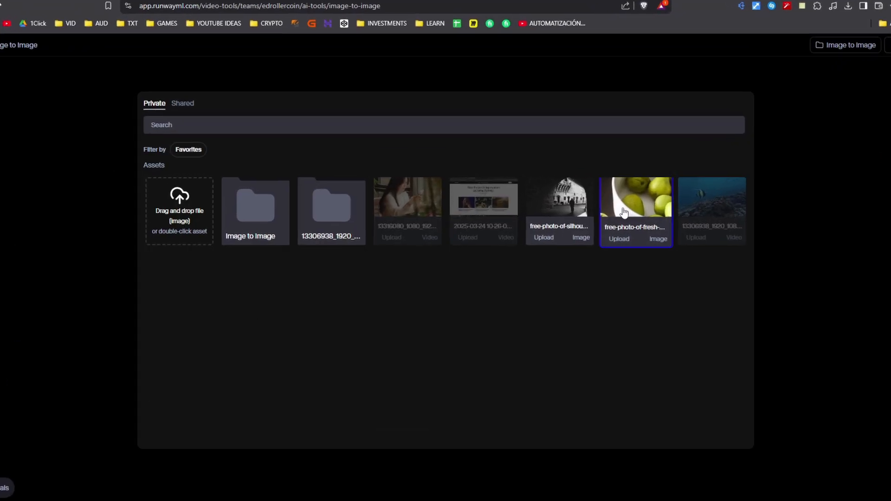
double_click(624, 212)
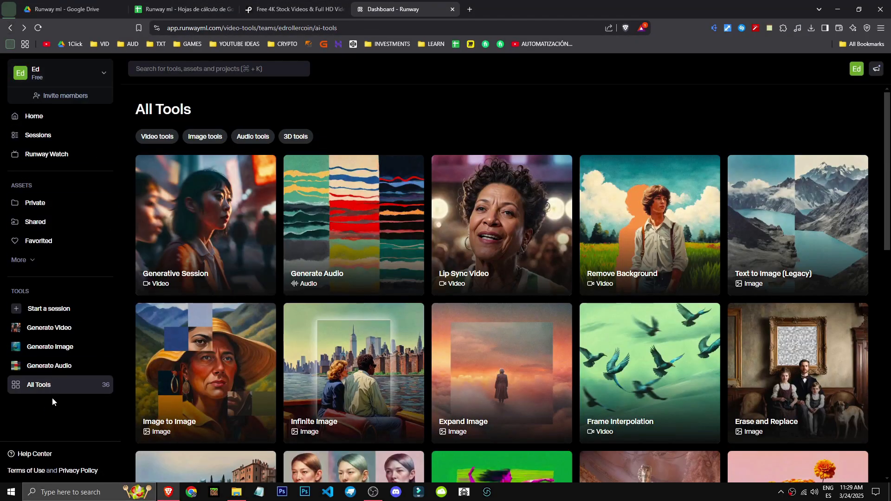
click(214, 403)
double_click(608, 209)
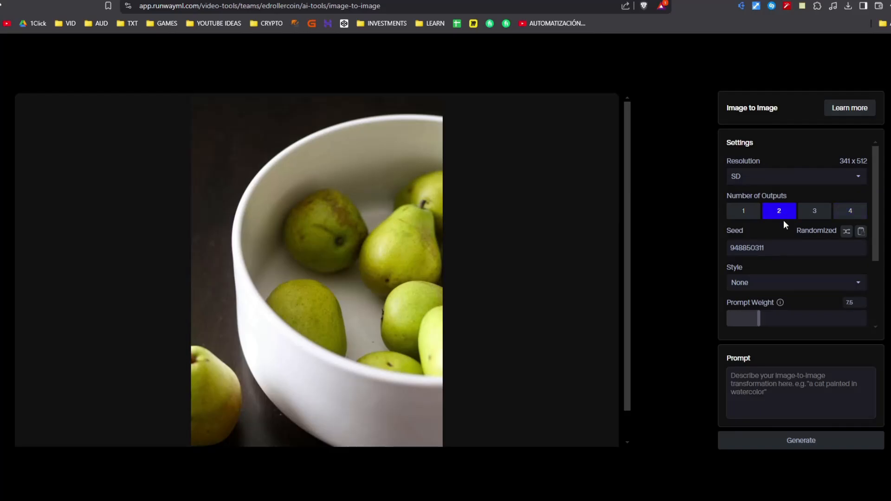
Generate two outputs in 3D Cartoon style with the prompt "a white bowl with apples", and generate again with adjusted settings.
click(772, 283)
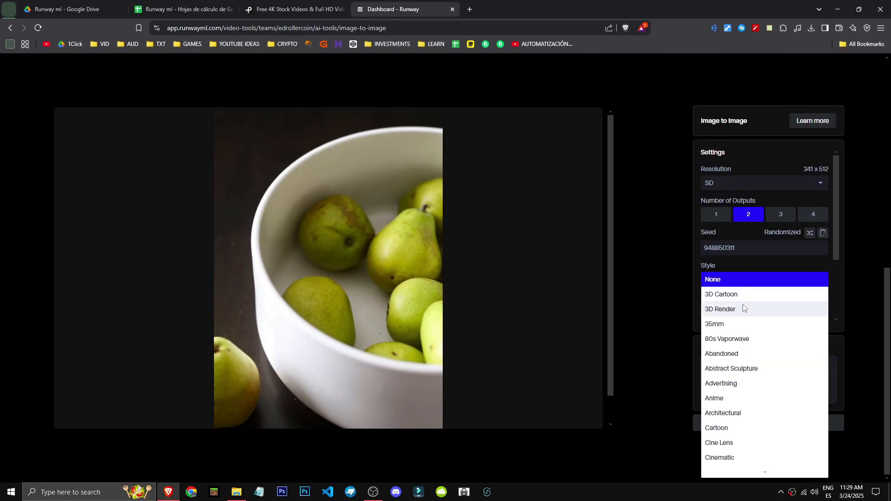
click(742, 295)
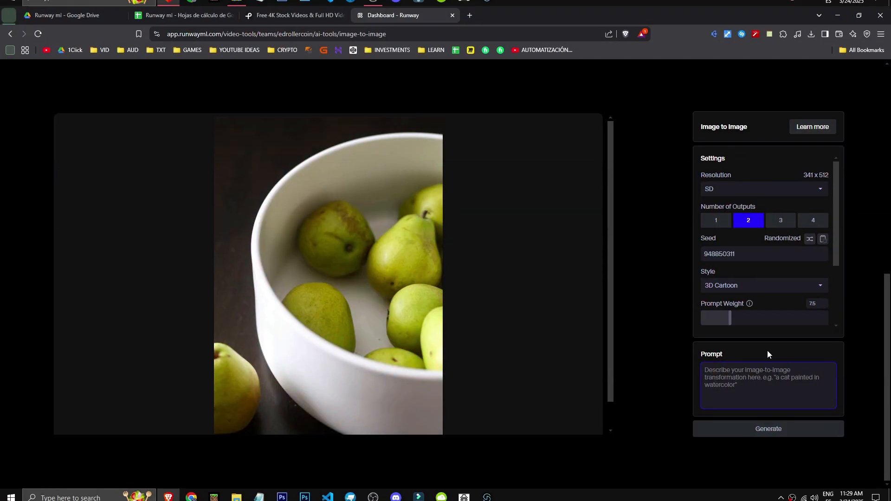
text(a white bowl with pears)
click(778, 424)
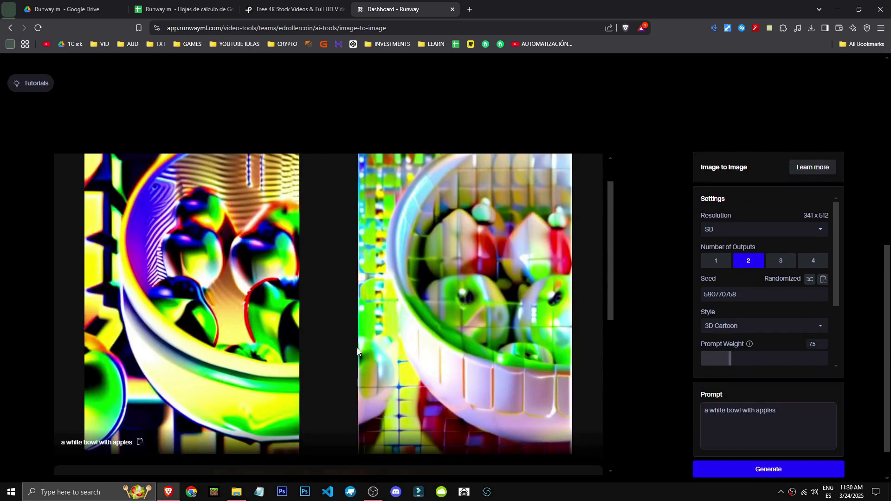
click(761, 326)
click(750, 386)
click(763, 425)
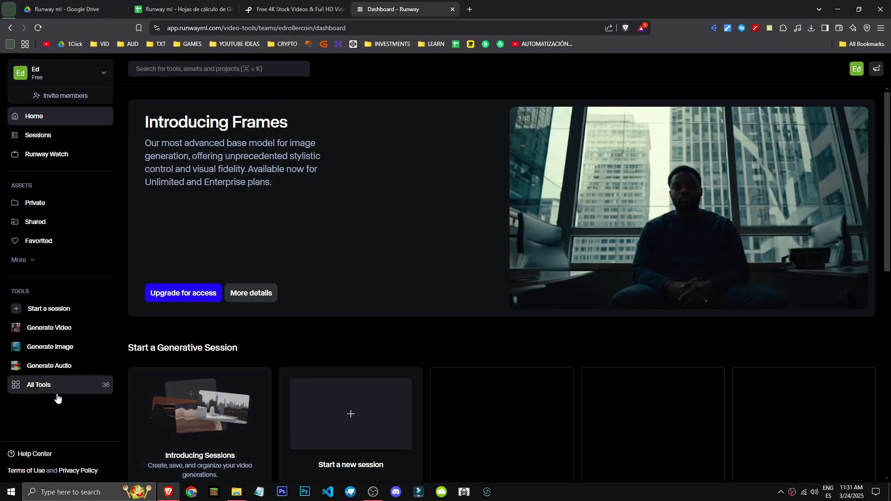
Open the Text to Image (Legacy) tool from the full tools list and enter the prompt "a cookie monster".
click(56, 392)
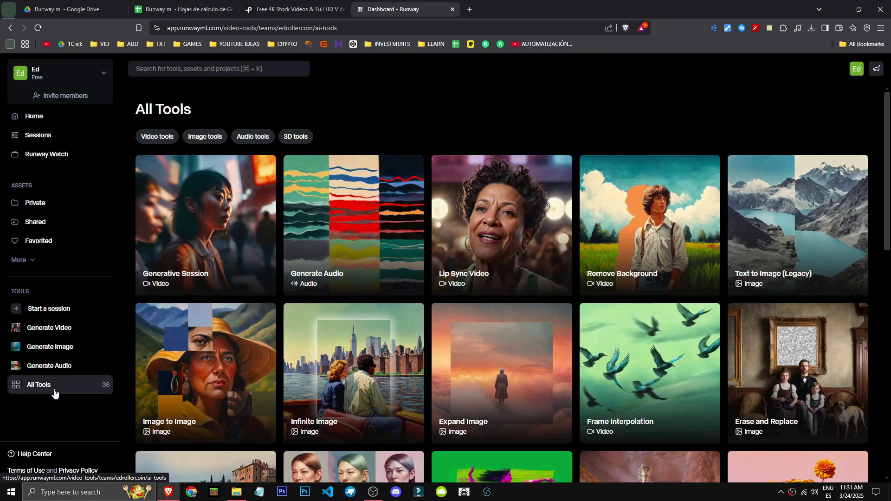
click(778, 234)
click(800, 342)
scroll(641, 366, down, 1)
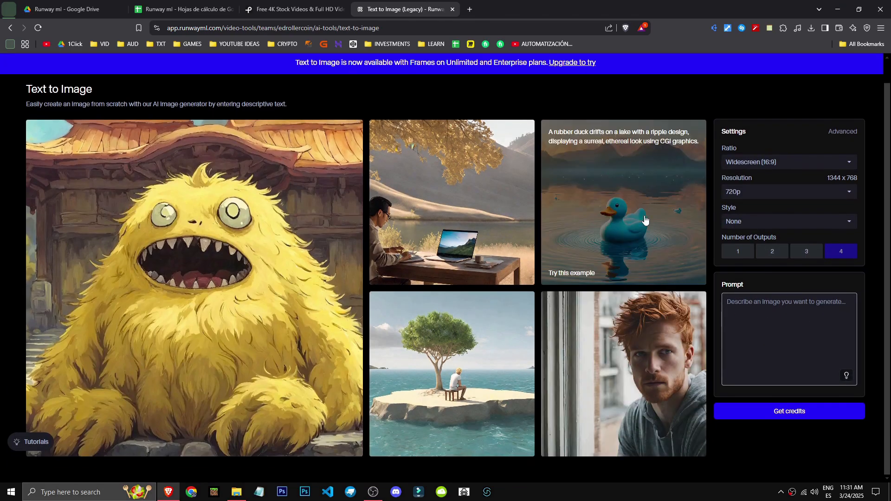
text(a cookie monster)
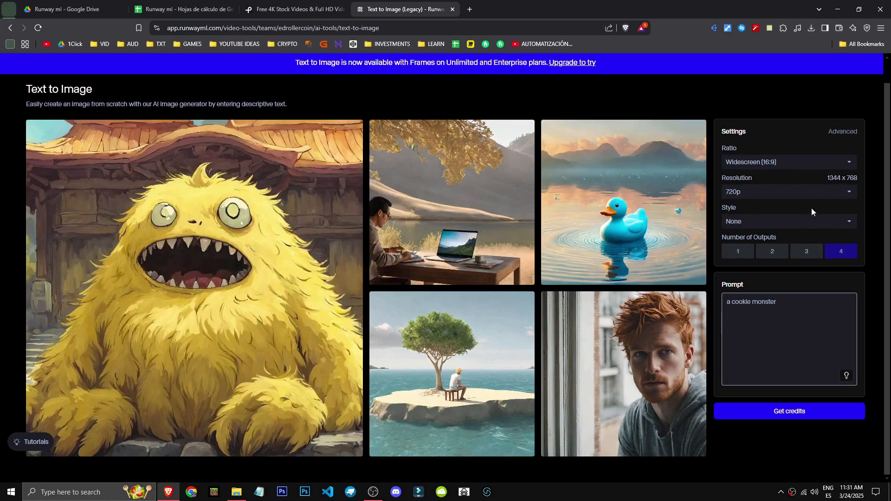
Generate one Widescreen (16:9) 720p image in 80s Vaporwave style from the suggested expansion of the cookie monster prompt.
click(770, 193)
click(768, 193)
click(762, 188)
click(762, 190)
click(781, 163)
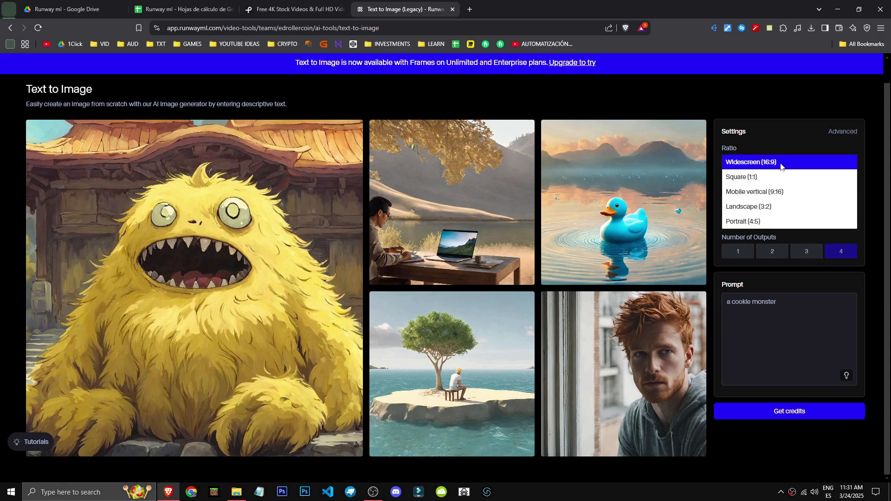
click(776, 128)
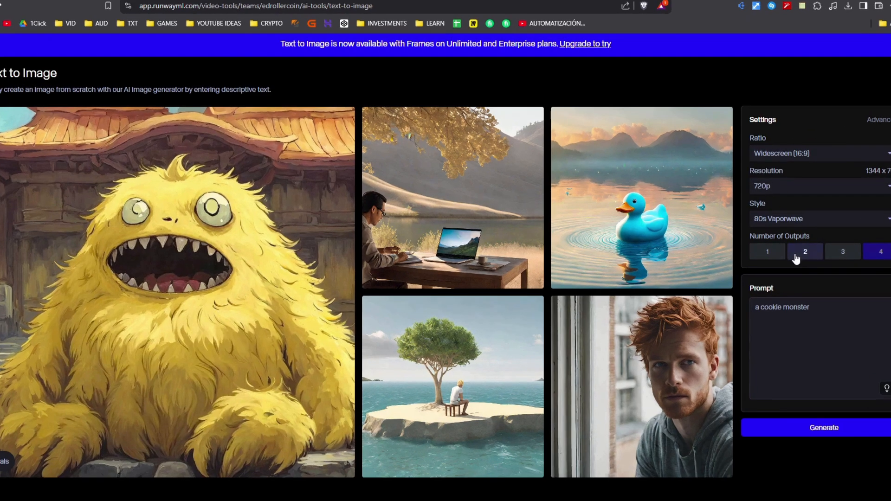
click(796, 258)
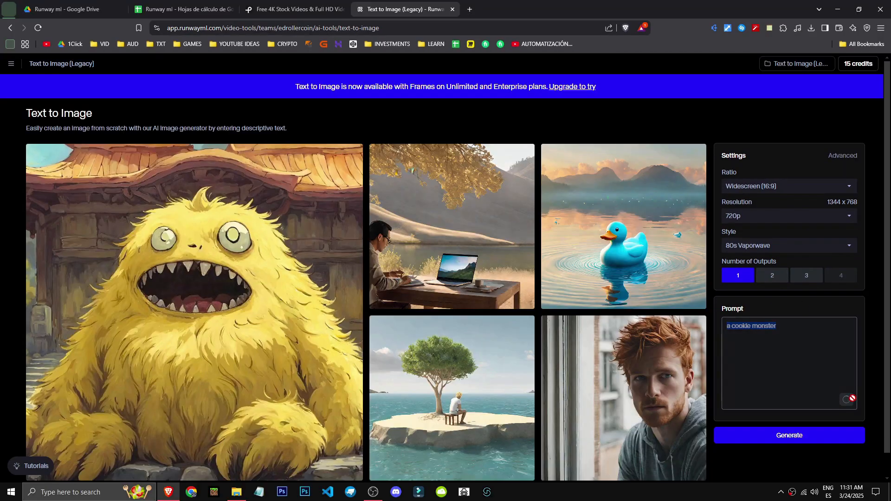
click(885, 413)
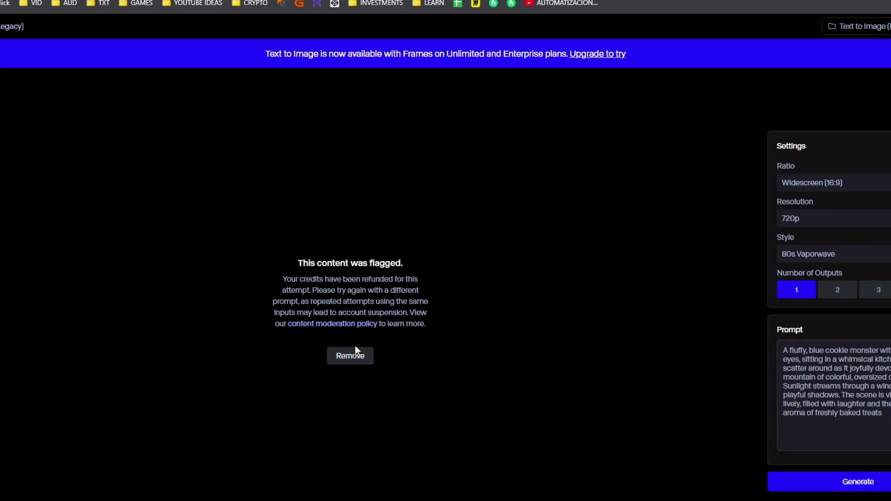
Remove the flagged result and generate an image from the example prompt about a man working at a computer in an idyllic landscape.
click(352, 358)
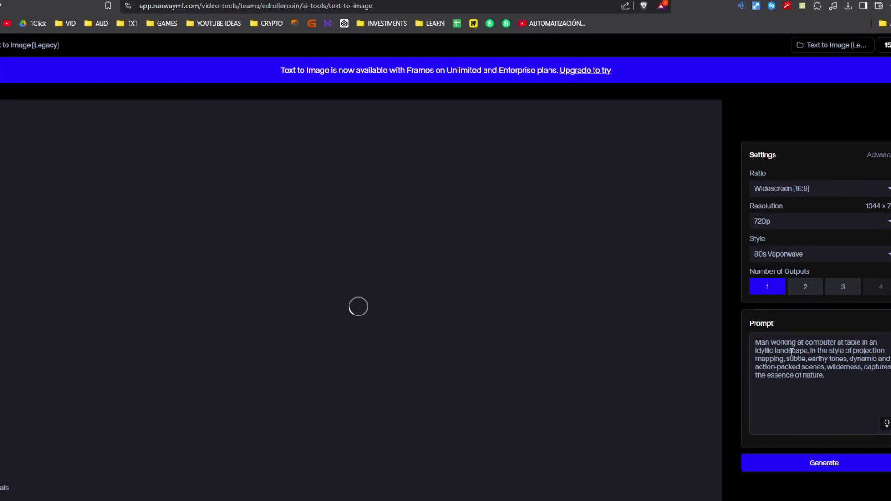
drag(848, 394, 760, 333)
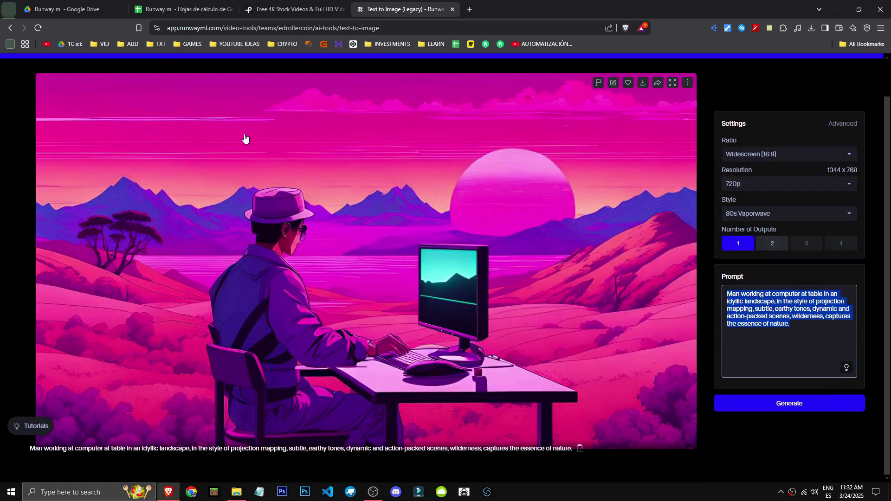
scroll(355, 415, up, 1)
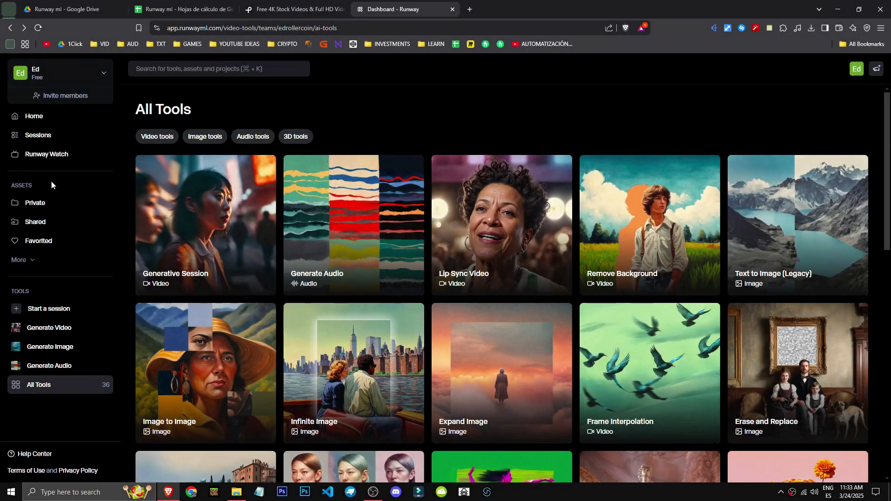
Try to open the Remove Background tool from the full tools list and look through the subscription plans.
click(37, 117)
click(70, 391)
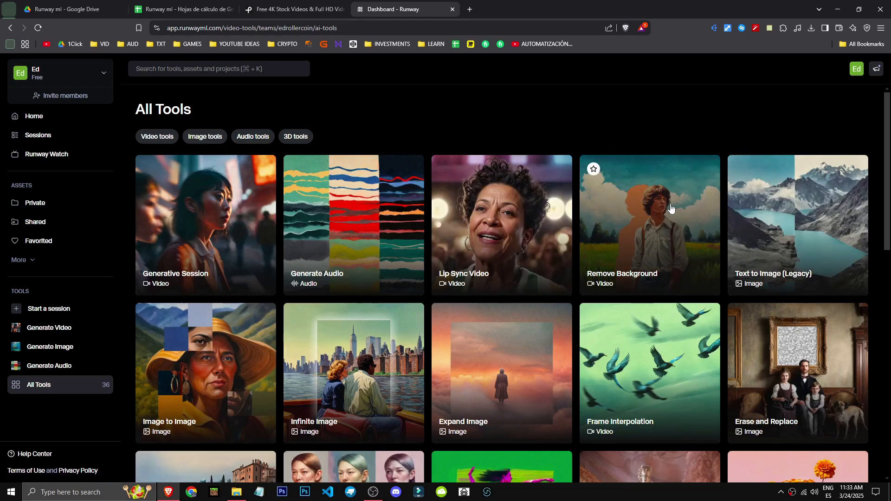
click(682, 236)
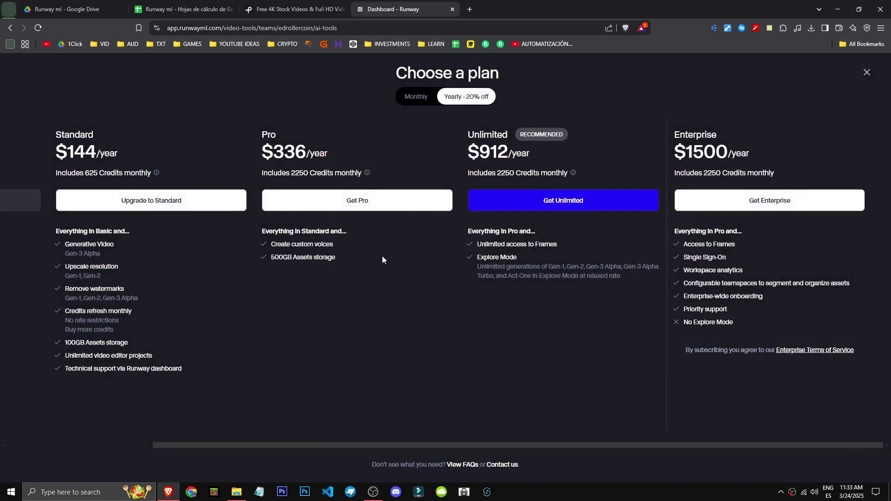
drag(394, 446, 55, 409)
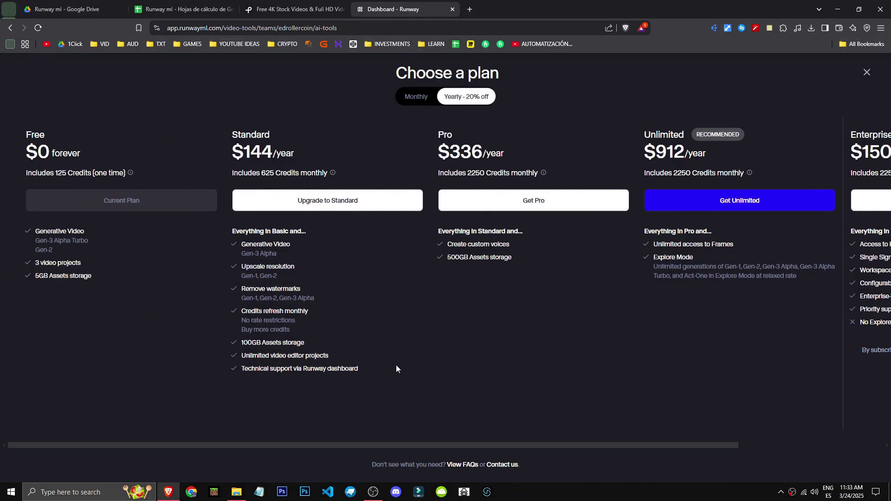
click(867, 72)
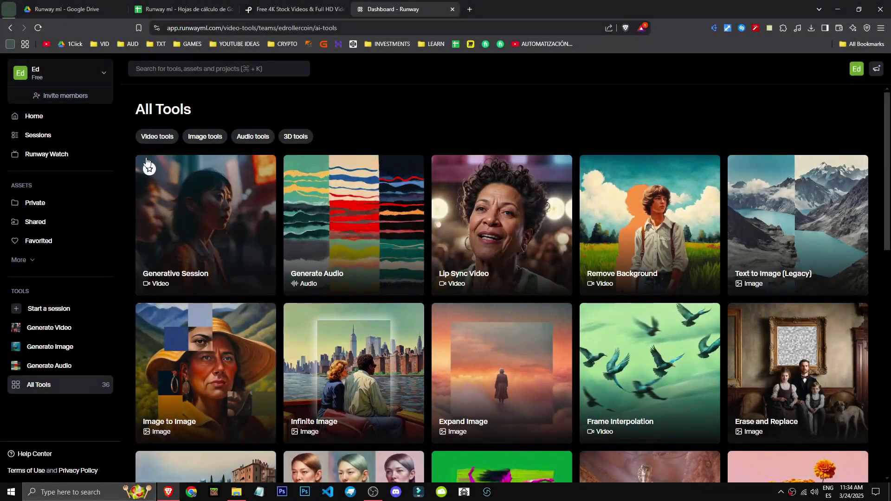
Return to the full tools list, open the Lip Sync Video tool and load the video of the woman at a table.
click(58, 118)
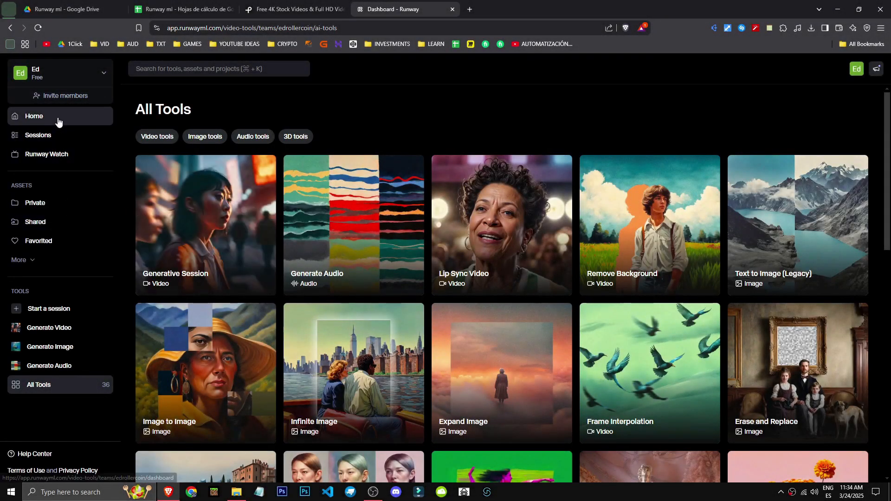
click(52, 392)
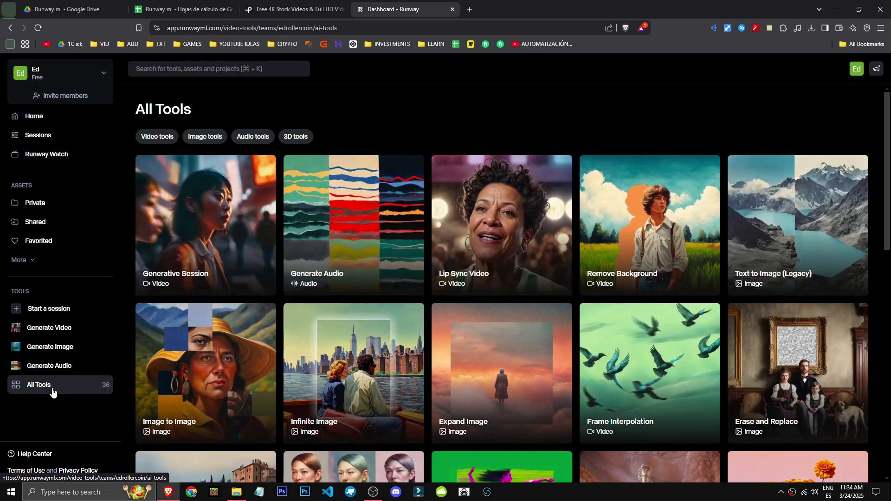
click(451, 236)
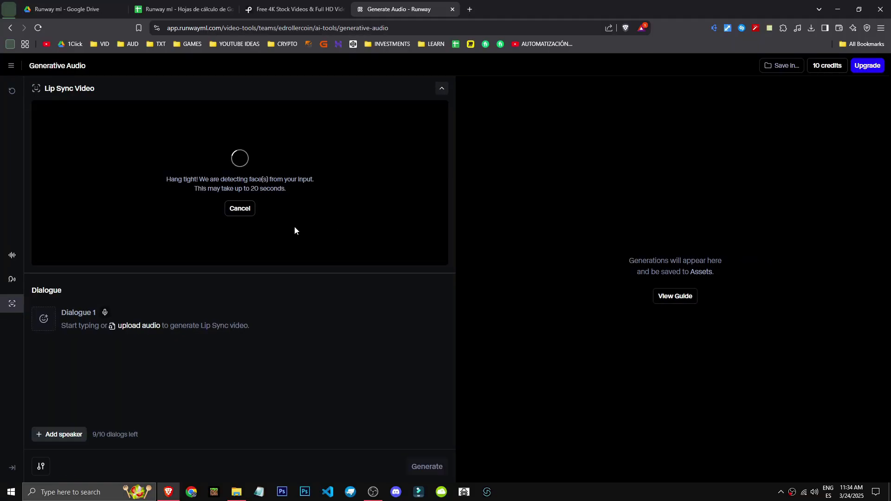
Enter "hello have a really good day" as the text of Dialogue 1.
click(166, 328)
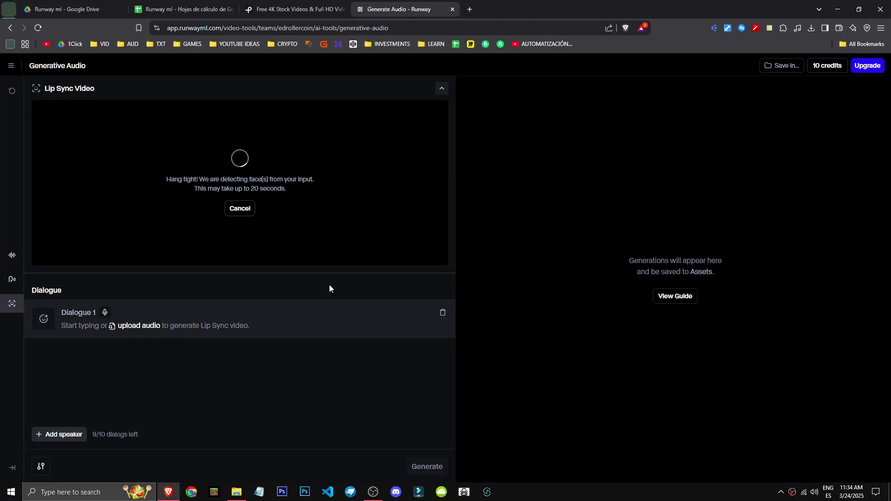
text(hello have a really good day)
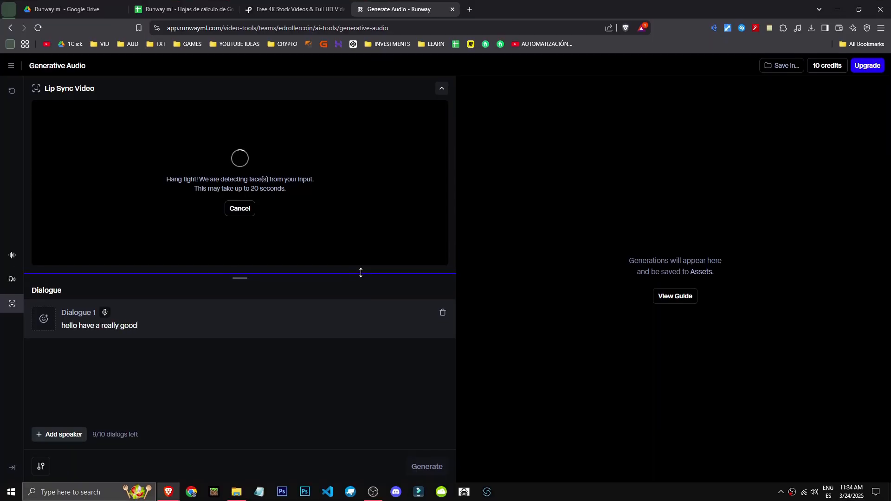
click(250, 416)
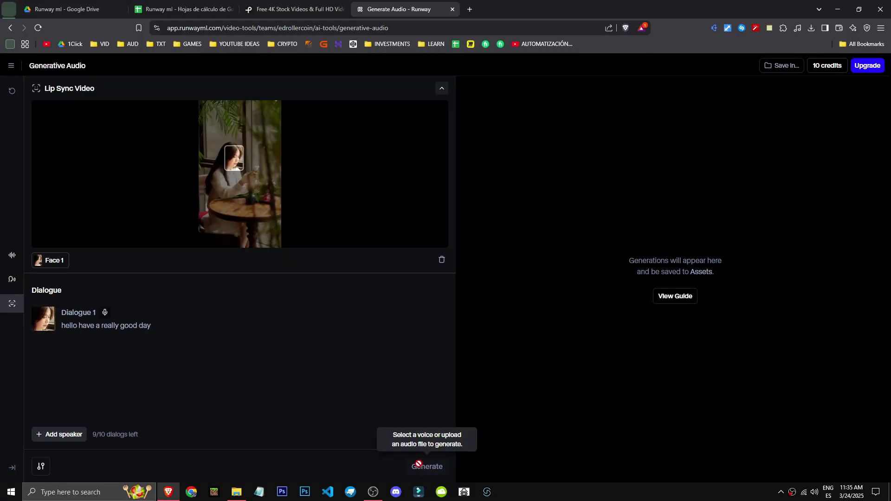
Browse the available character voices for Dialogue 1 of the lip sync video and pick one.
click(57, 434)
click(443, 360)
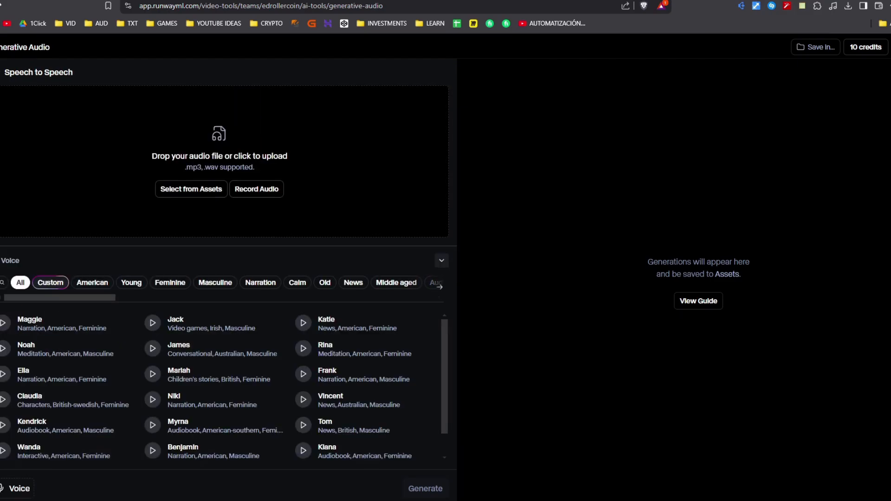
click(11, 256)
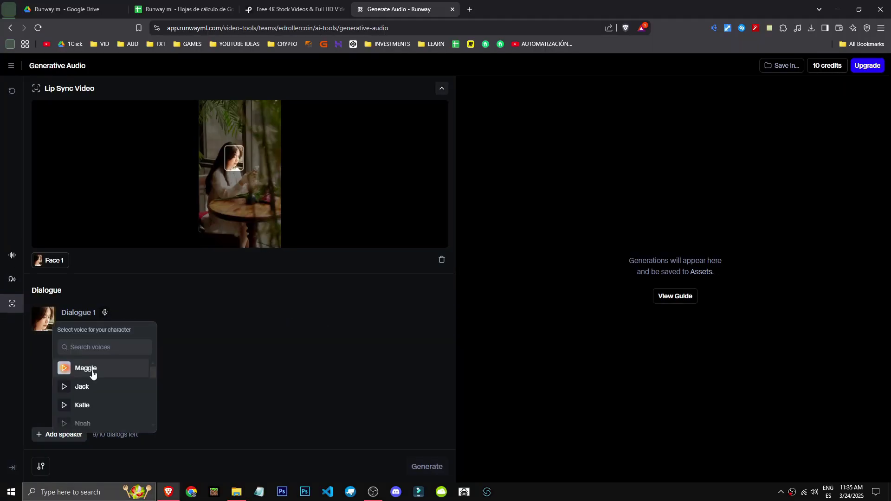
click(108, 313)
click(105, 313)
scroll(89, 394, down, 1)
scroll(90, 398, down, 1)
click(98, 377)
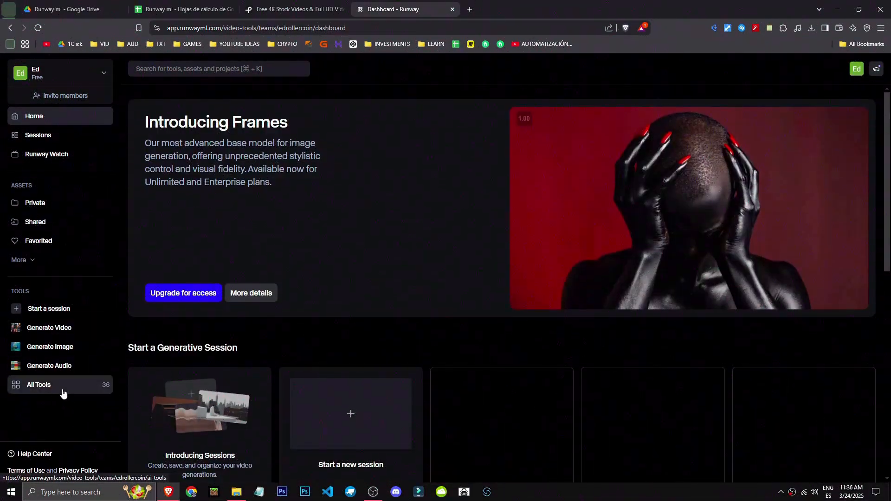
Open the Generate Audio tool from the full tools list and preview the Maggie voice.
click(64, 392)
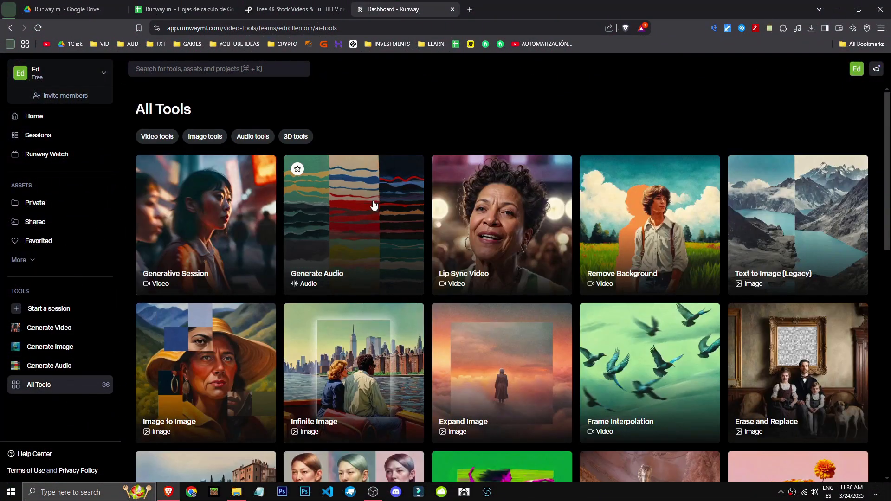
click(373, 205)
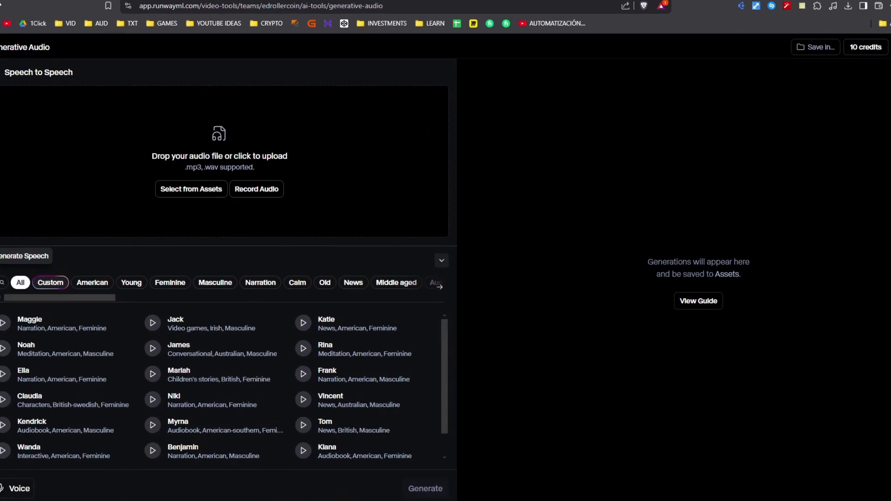
click(12, 256)
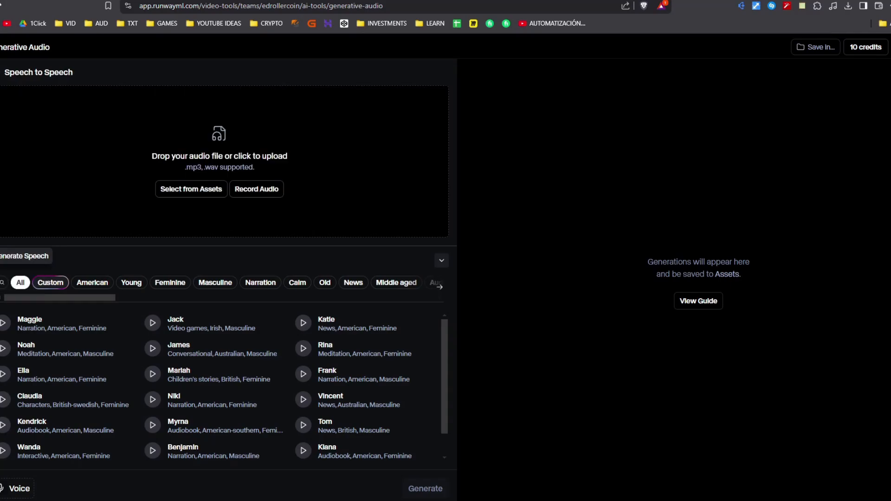
click(4, 328)
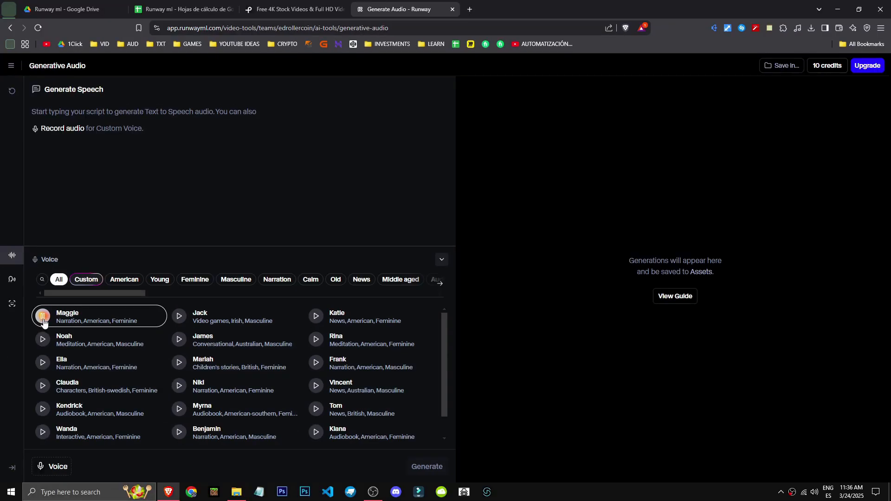
click(43, 320)
Generate speech from the script "hello have a good day" with the Maggie voice and play the resulting clip.
click(151, 110)
text(hello have a good day)
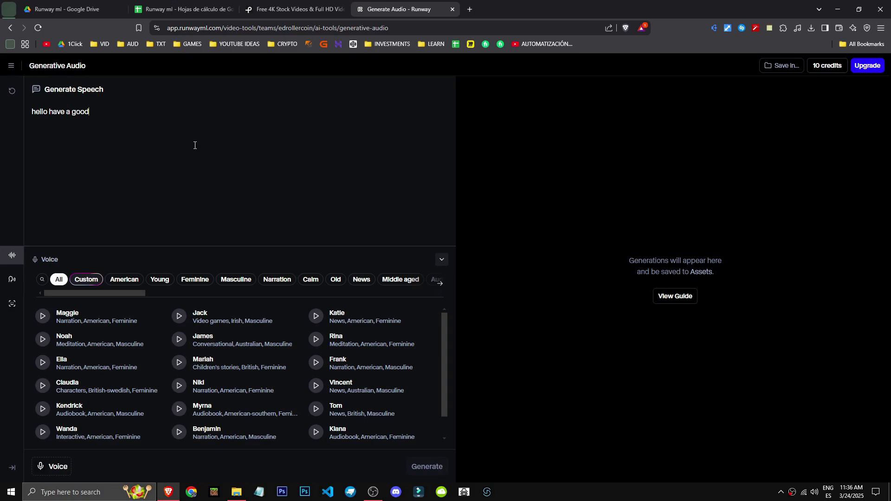
click(128, 319)
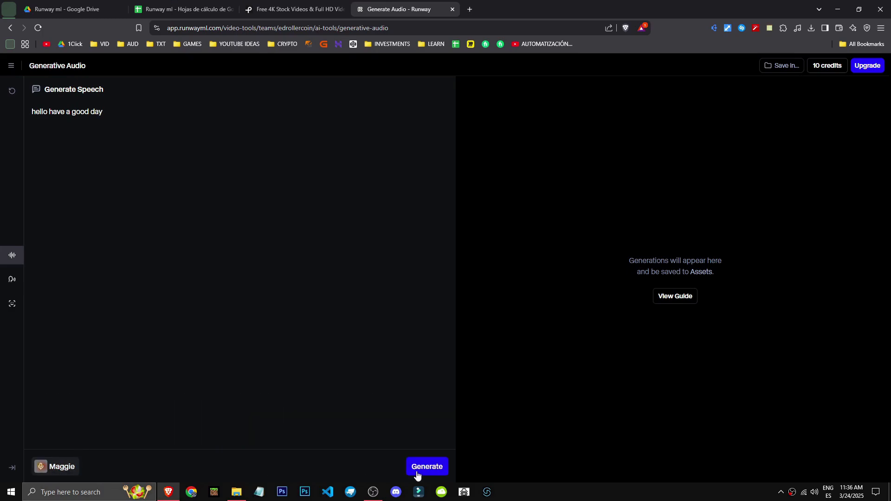
click(431, 469)
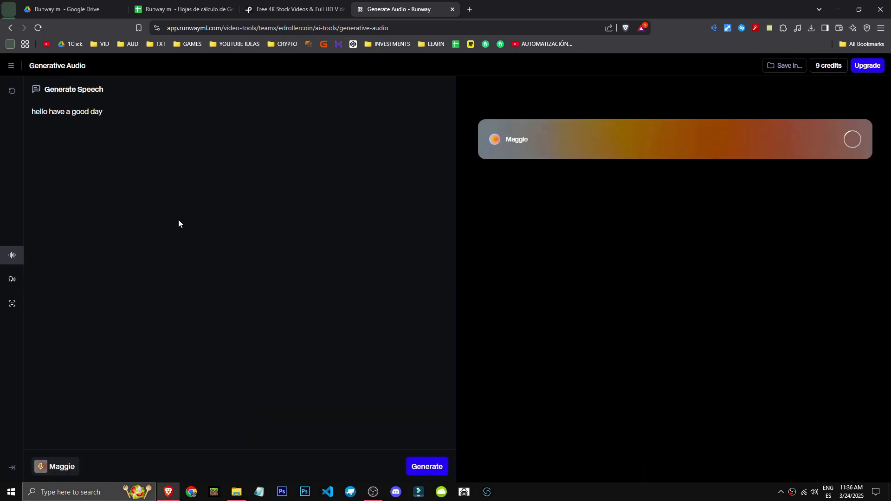
drag(139, 124, 3, 110)
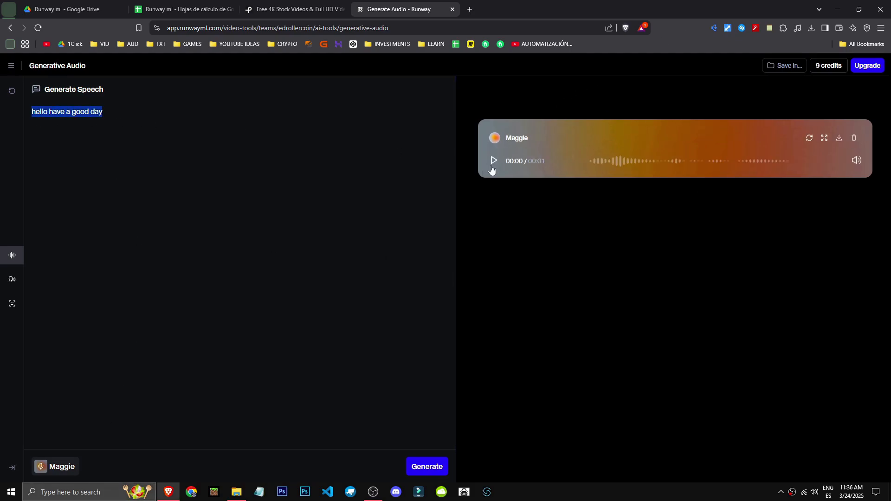
click(493, 162)
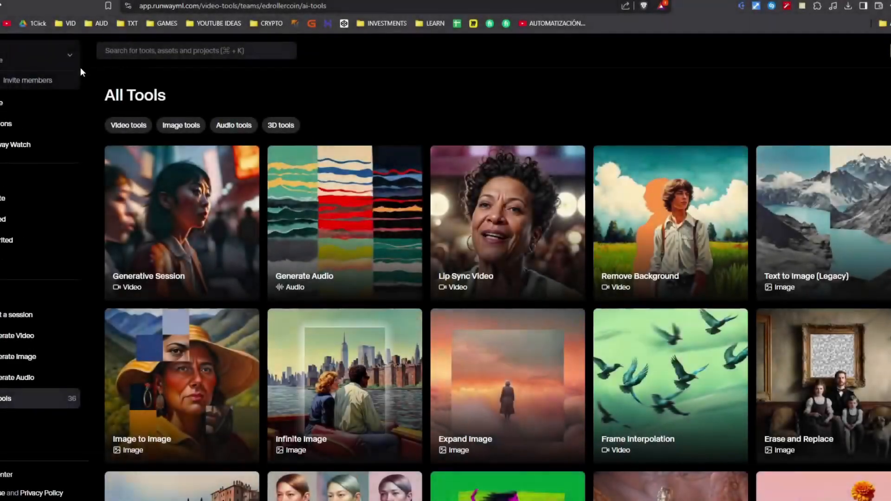
click(78, 115)
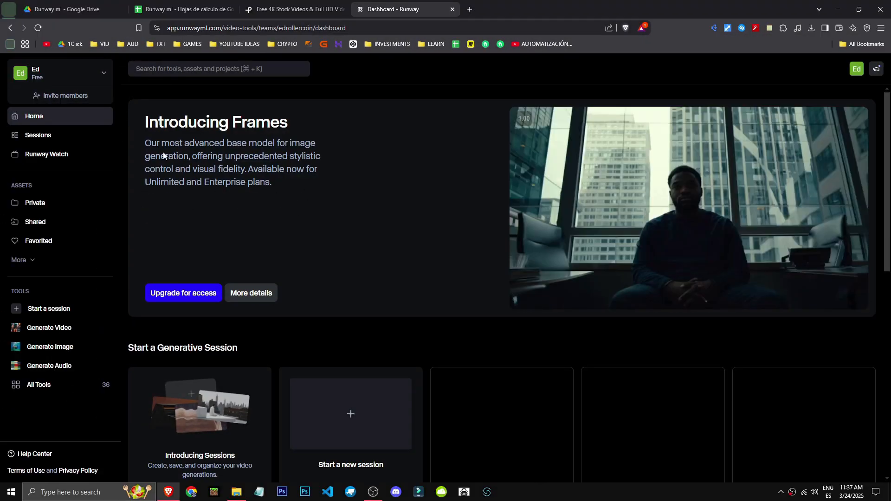
Start a Generative Session from the full tools list and load the cropped underwater fish video from the private assets.
click(42, 385)
click(204, 251)
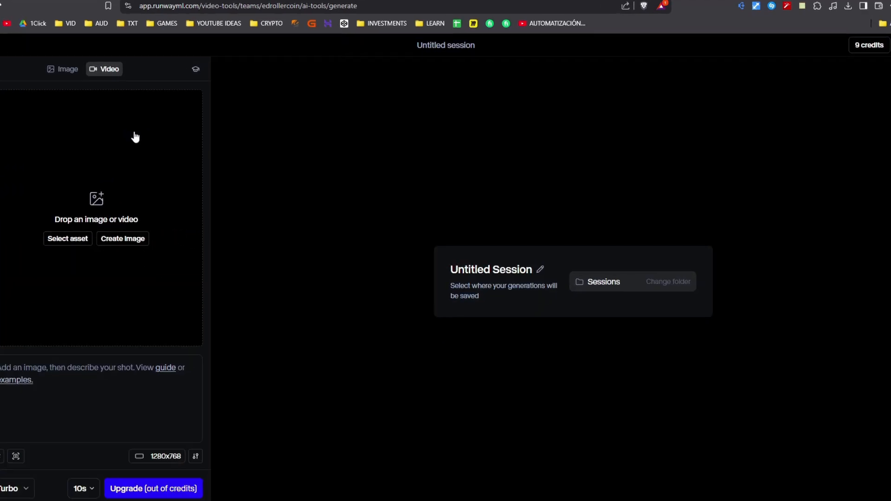
click(65, 239)
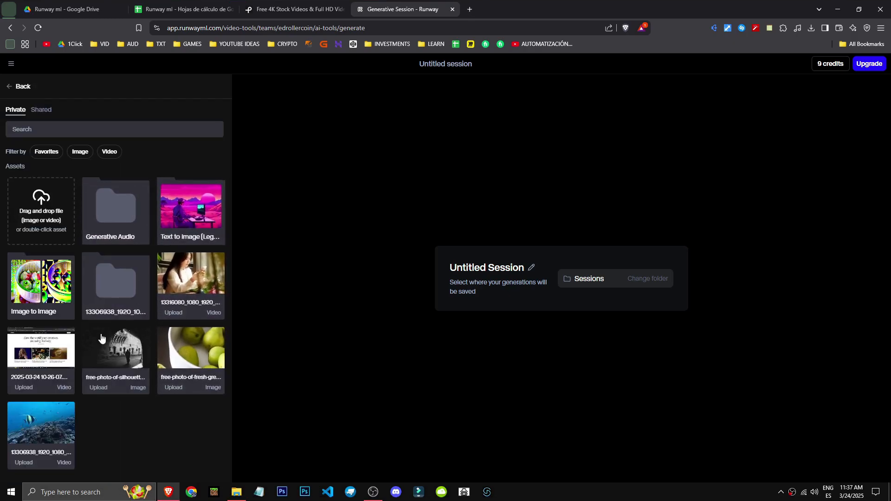
click(41, 426)
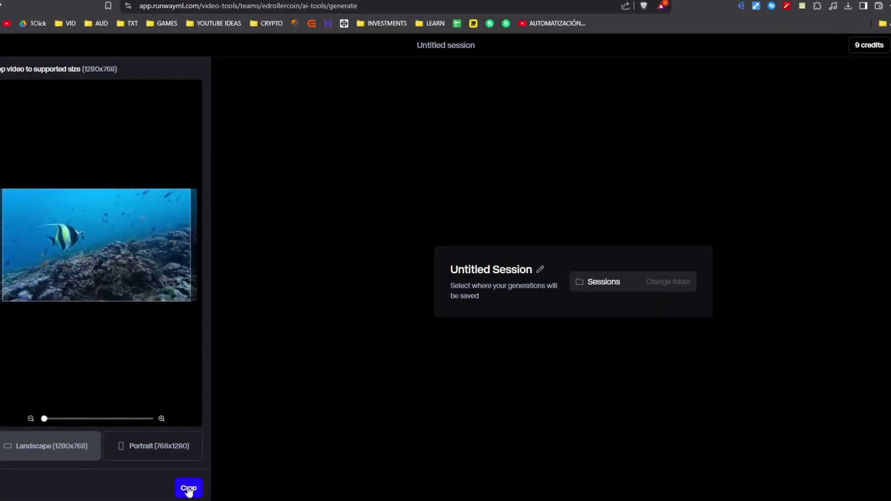
click(188, 489)
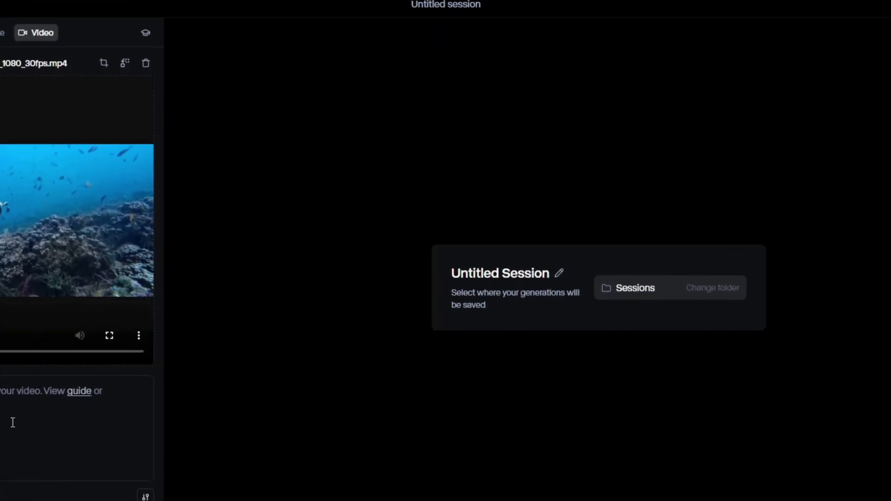
Look at the first-frame restyle options and apply the 3D Cartoon example preset to the fish video's prompt.
click(54, 439)
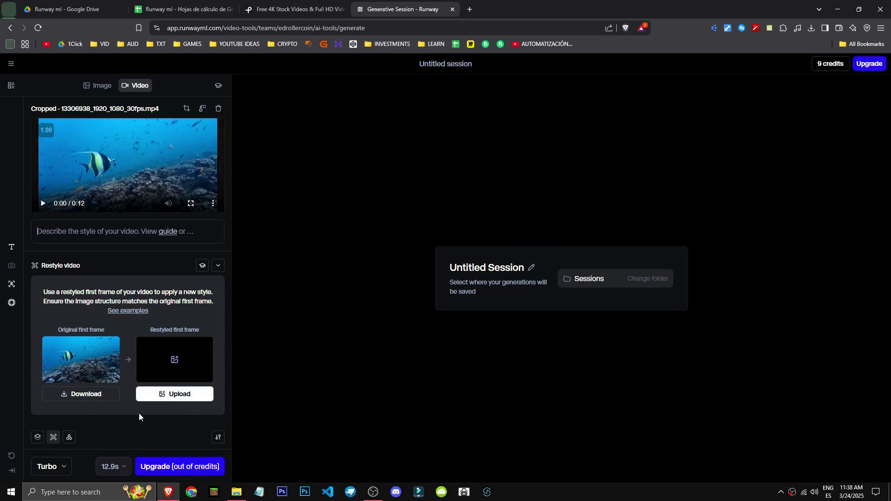
click(38, 438)
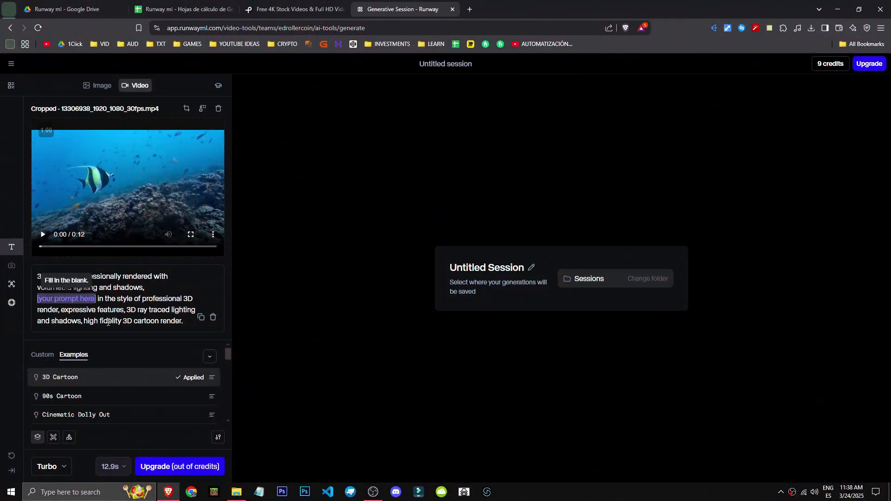
click(70, 436)
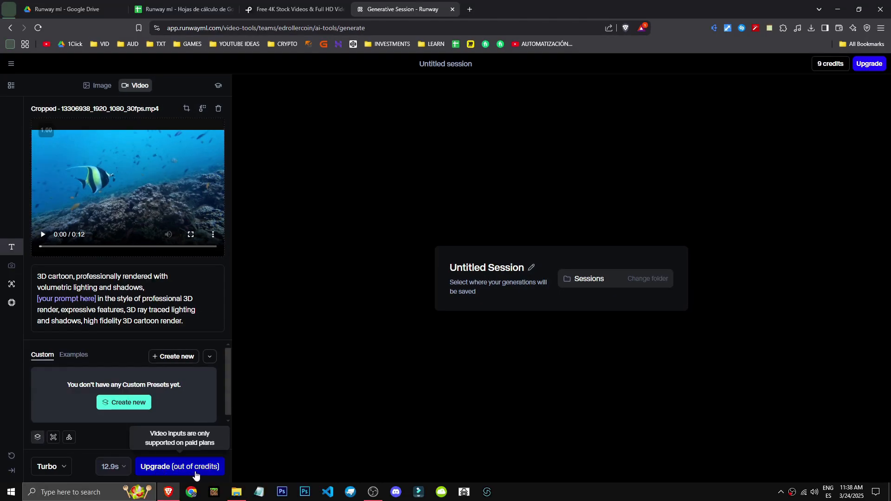
Try the Gen-2 model for the session and return to Gen-3 Alpha Turbo.
click(47, 466)
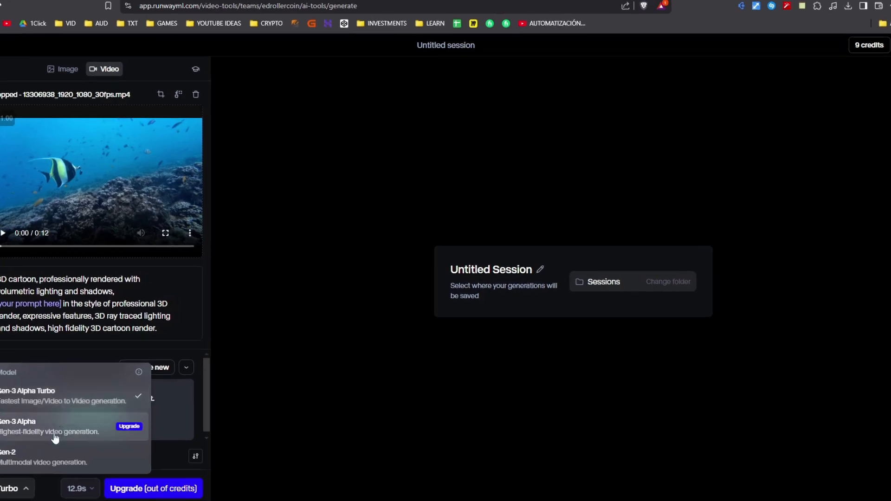
click(38, 460)
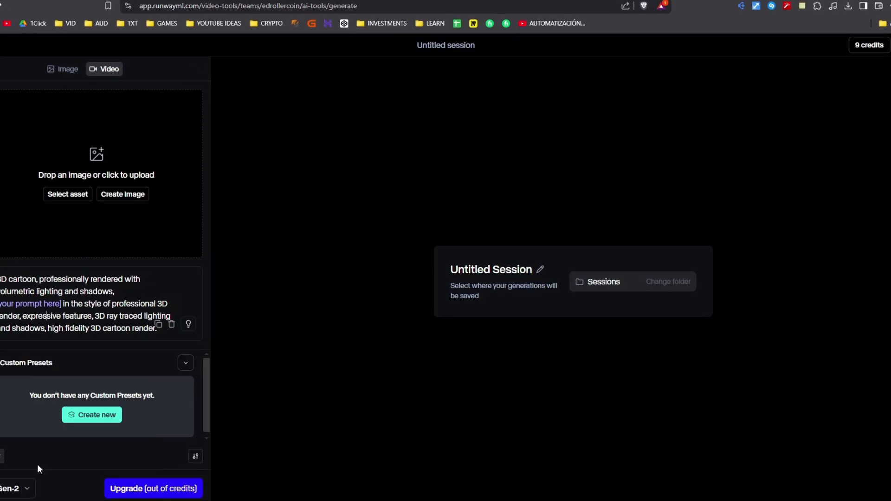
click(20, 493)
click(32, 399)
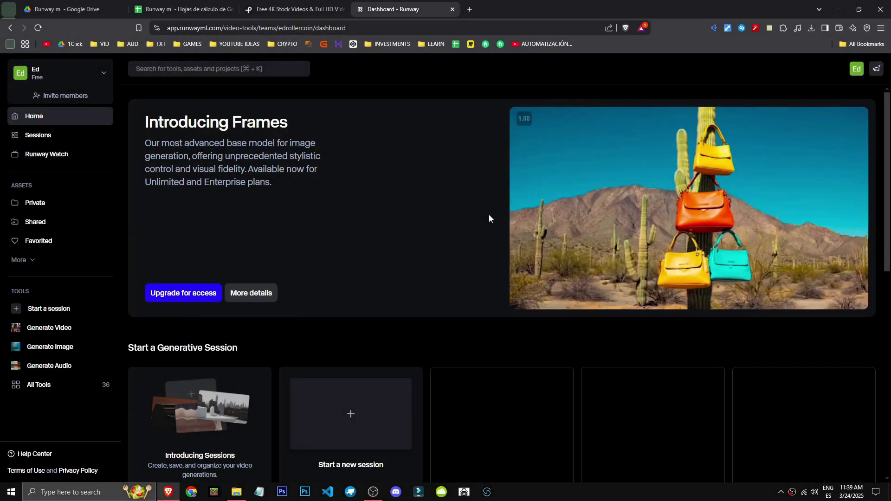
Open the full list of subscription plans from the dashboard and show the prices with monthly billing.
click(856, 73)
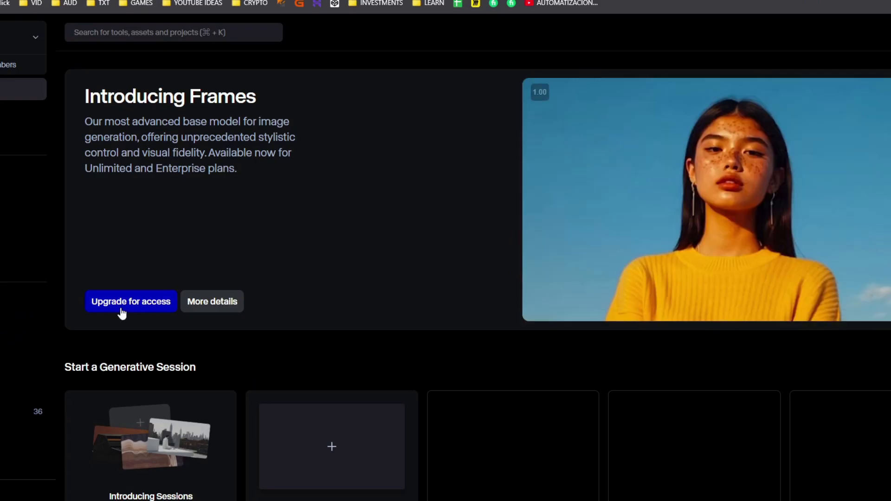
click(176, 297)
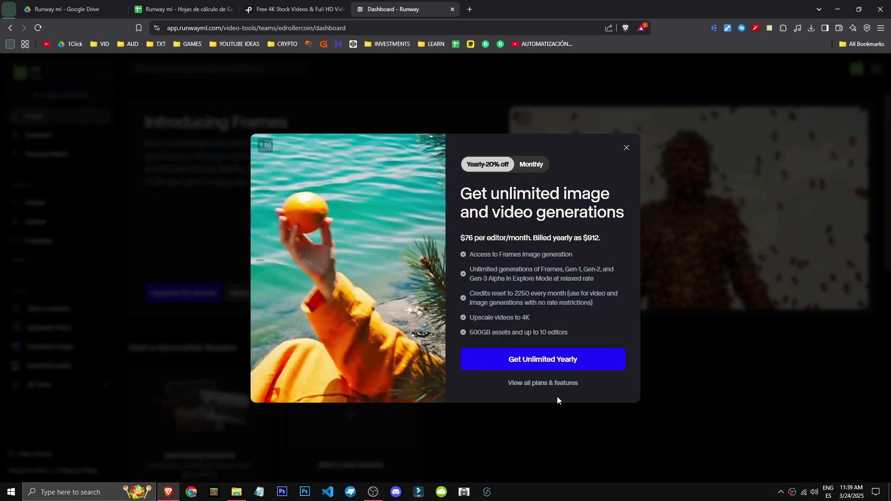
click(546, 383)
drag(305, 446, 195, 448)
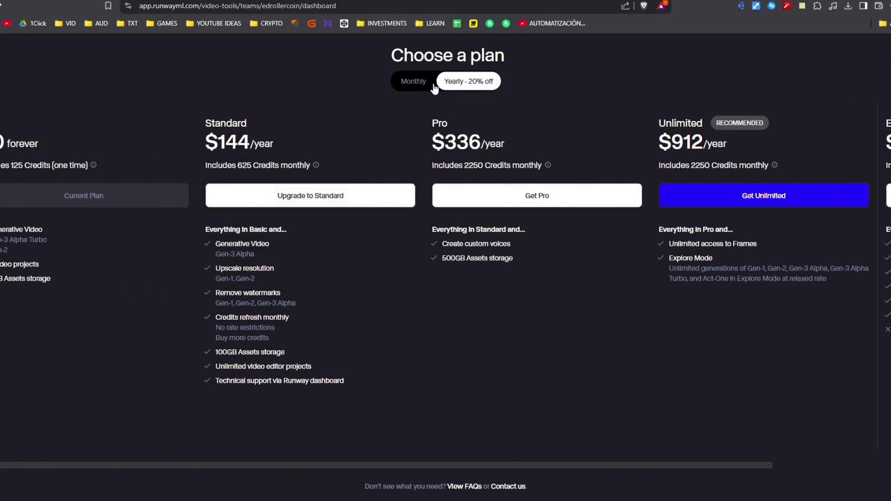
click(430, 84)
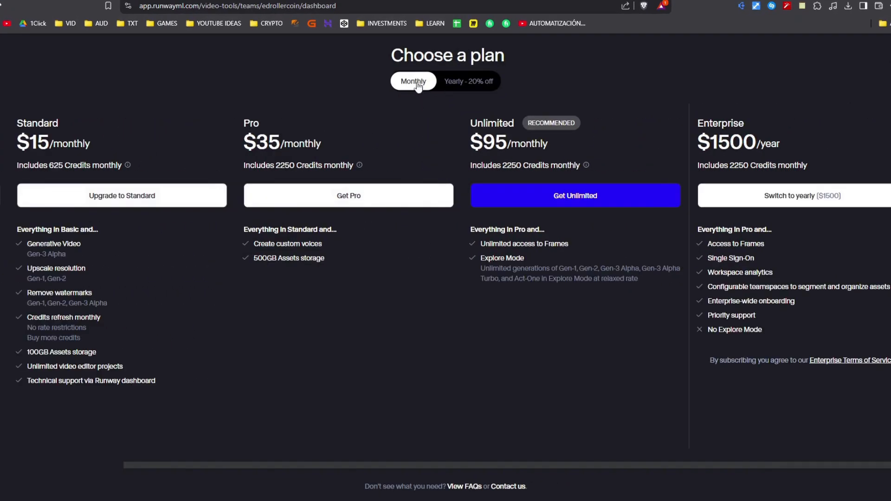
drag(329, 466, 63, 463)
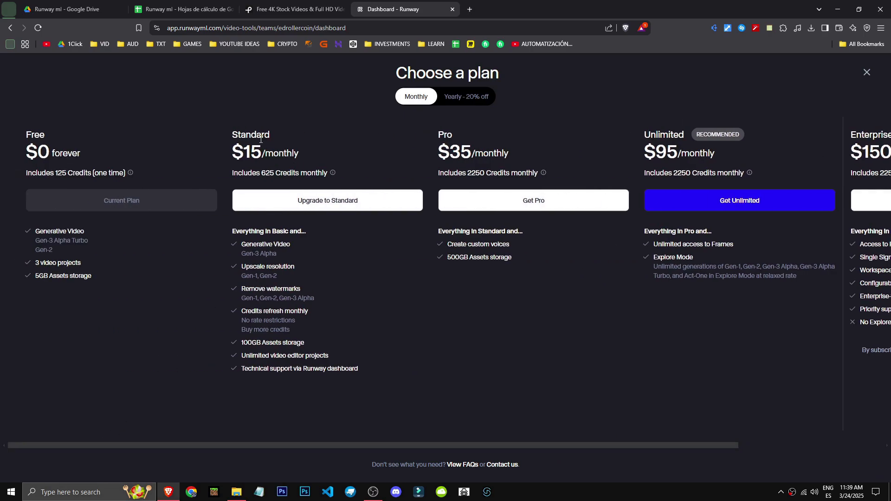
Examine the credits and features of the Standard, Pro, Unlimited and Enterprise plans, and return to the dashboard.
mouse_move(334, 173)
drag(260, 315, 310, 314)
drag(241, 343, 358, 368)
drag(302, 447, 321, 445)
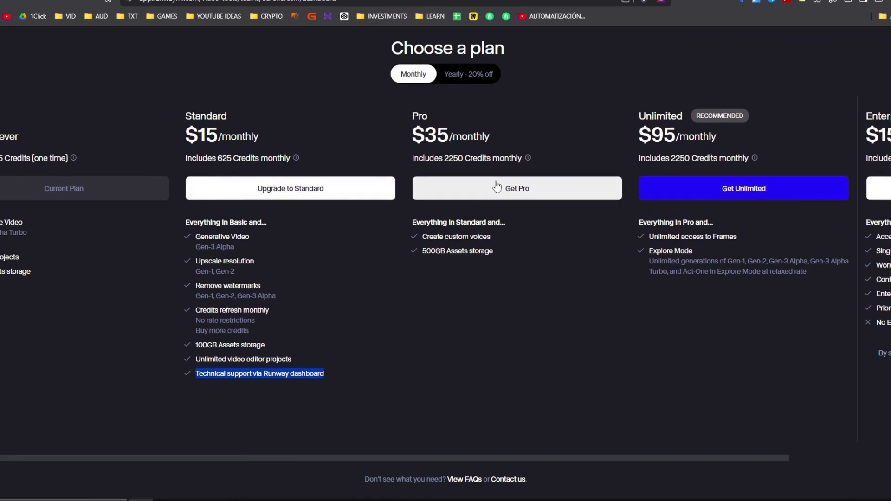
drag(442, 167, 465, 167)
drag(491, 244, 419, 245)
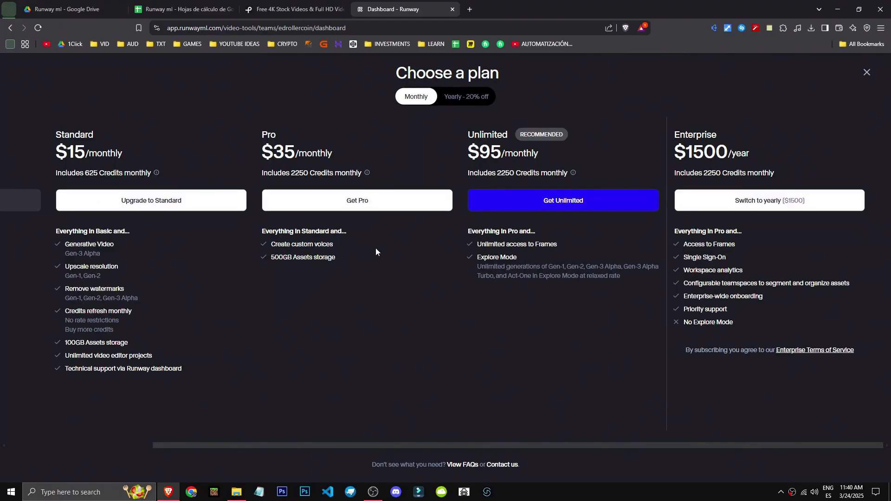
click(372, 278)
click(63, 446)
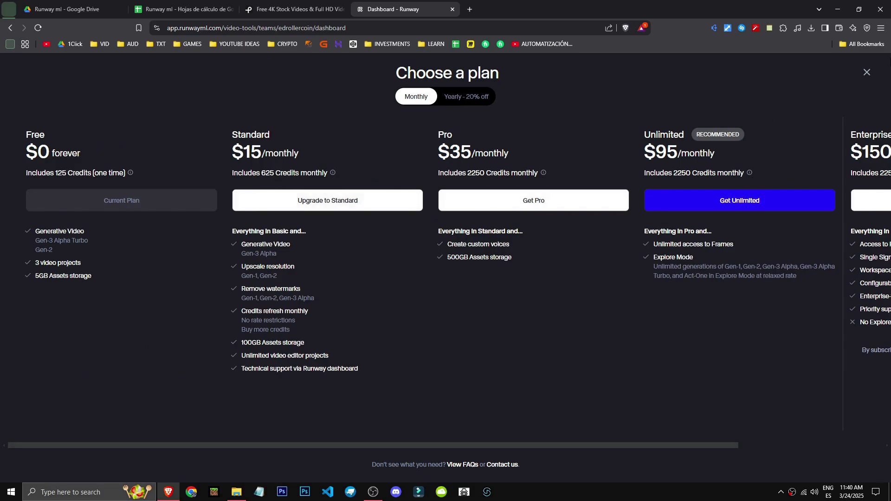
click(867, 73)
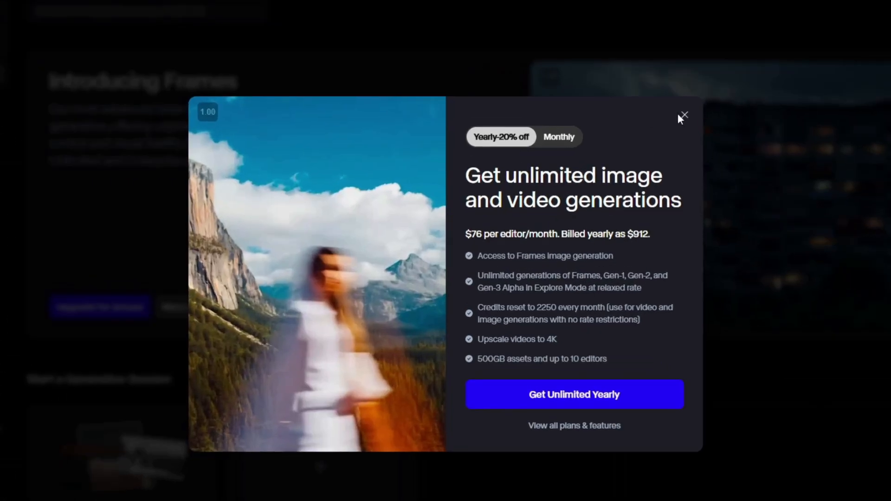
click(626, 148)
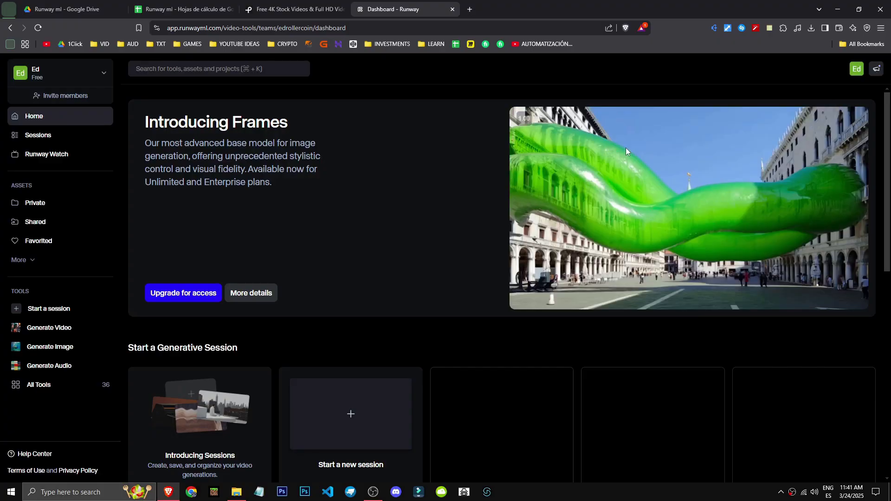